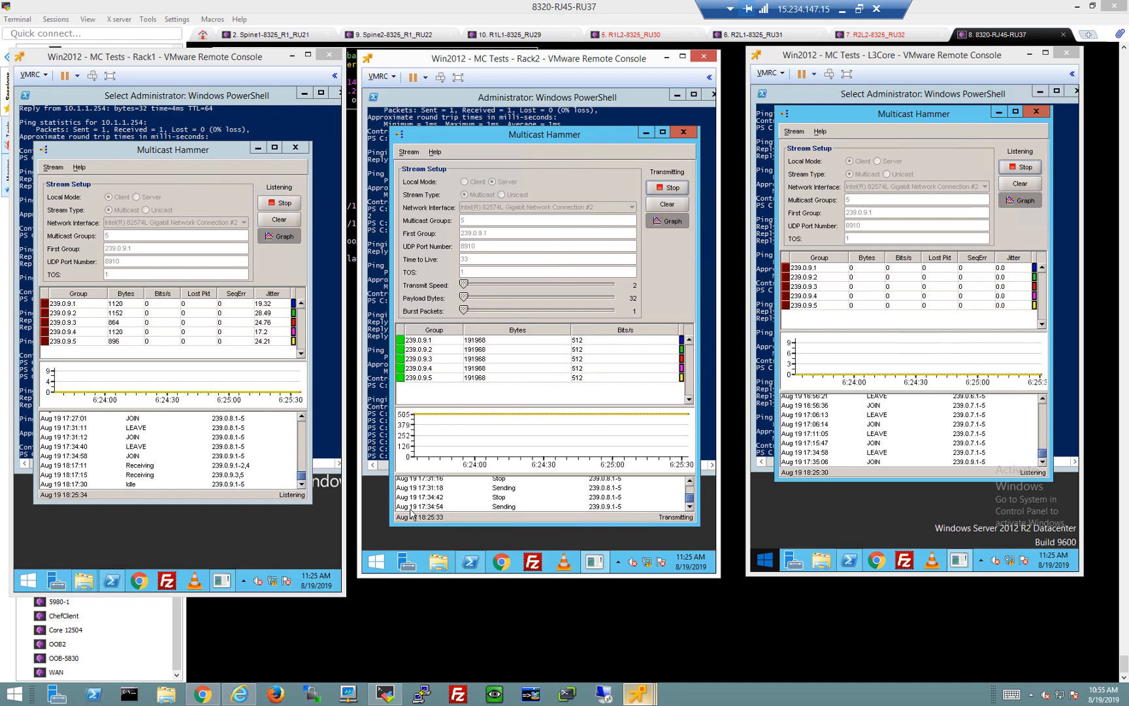
# Switch to Aruba NetEdit and select only Spine1-8325-R1-RU21 and Spine2-8325-R1-RU22 in the device list
pyautogui.click(206, 698)
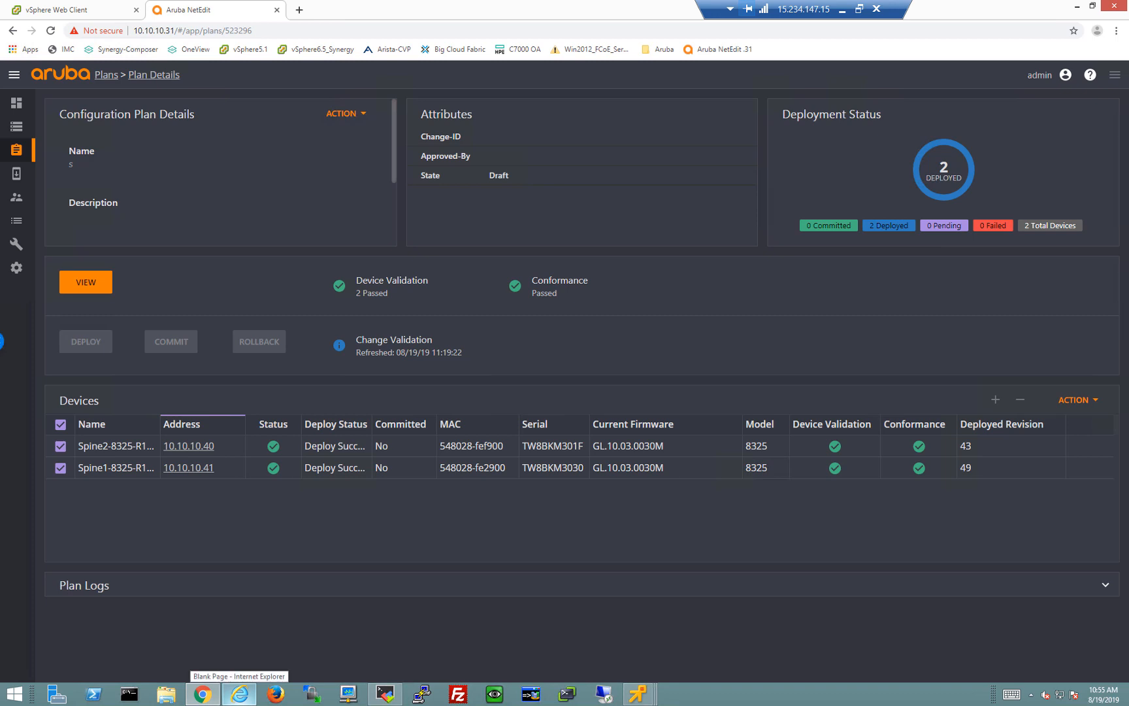
pyautogui.click(18, 128)
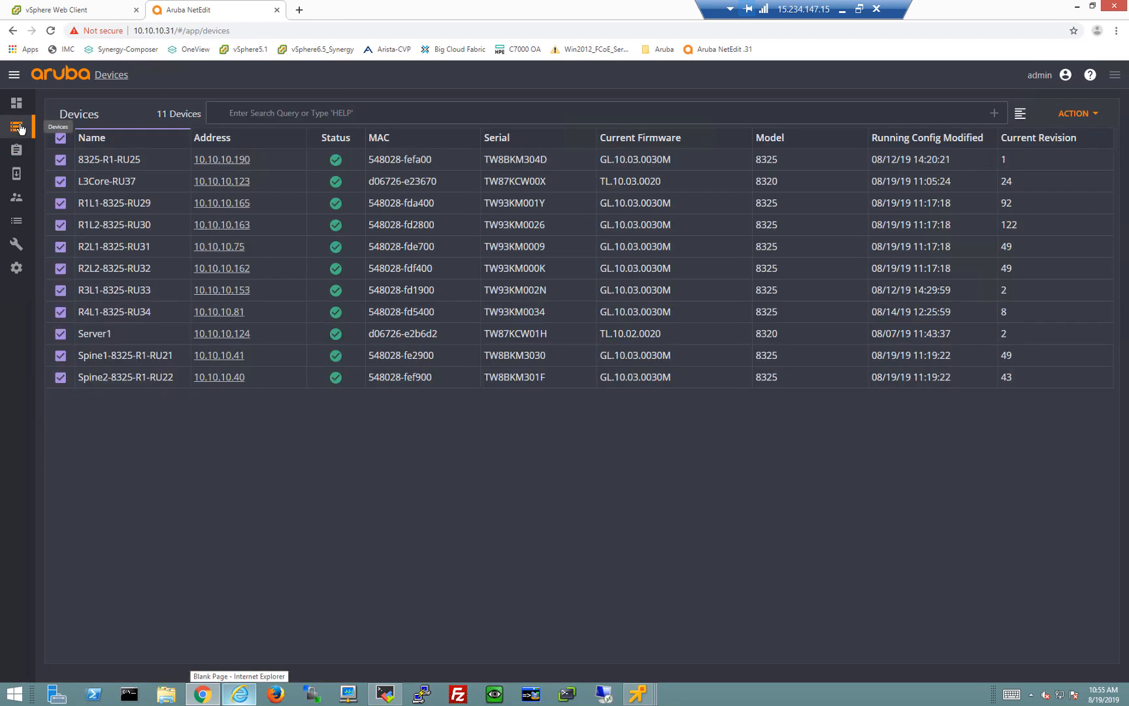
pyautogui.click(60, 139)
pyautogui.click(61, 356)
pyautogui.click(60, 377)
# Create a running-config edit plan named PIM-Spines for the selected spine switches
pyautogui.click(1072, 113)
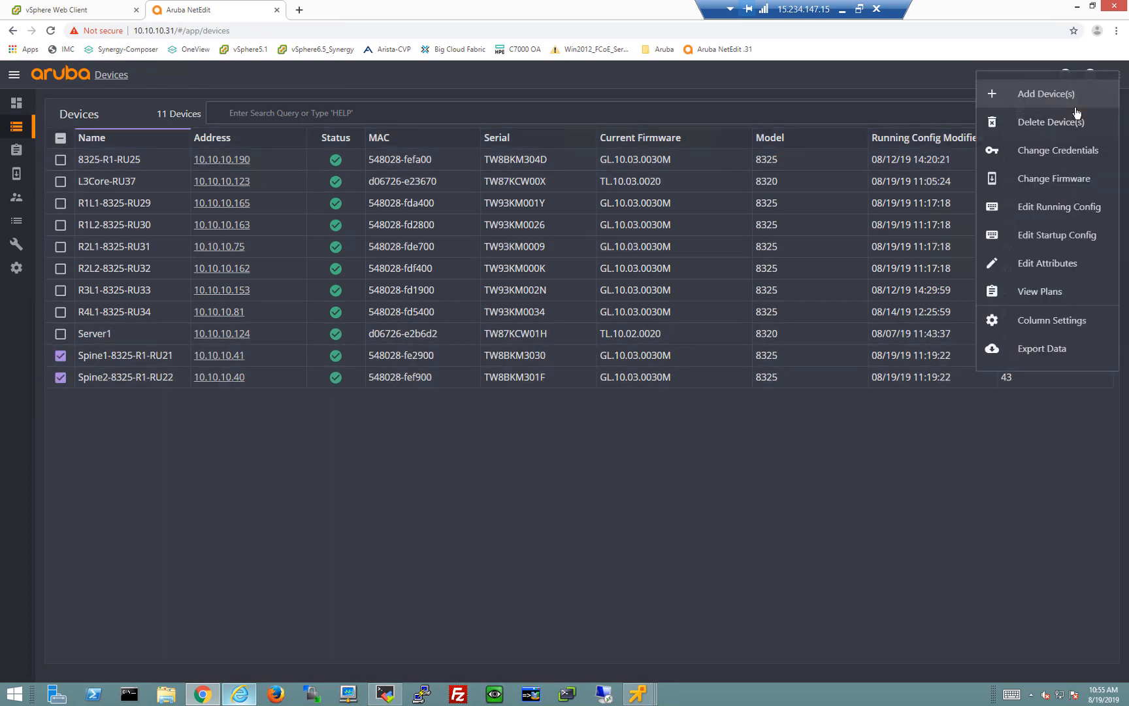
pyautogui.click(1054, 206)
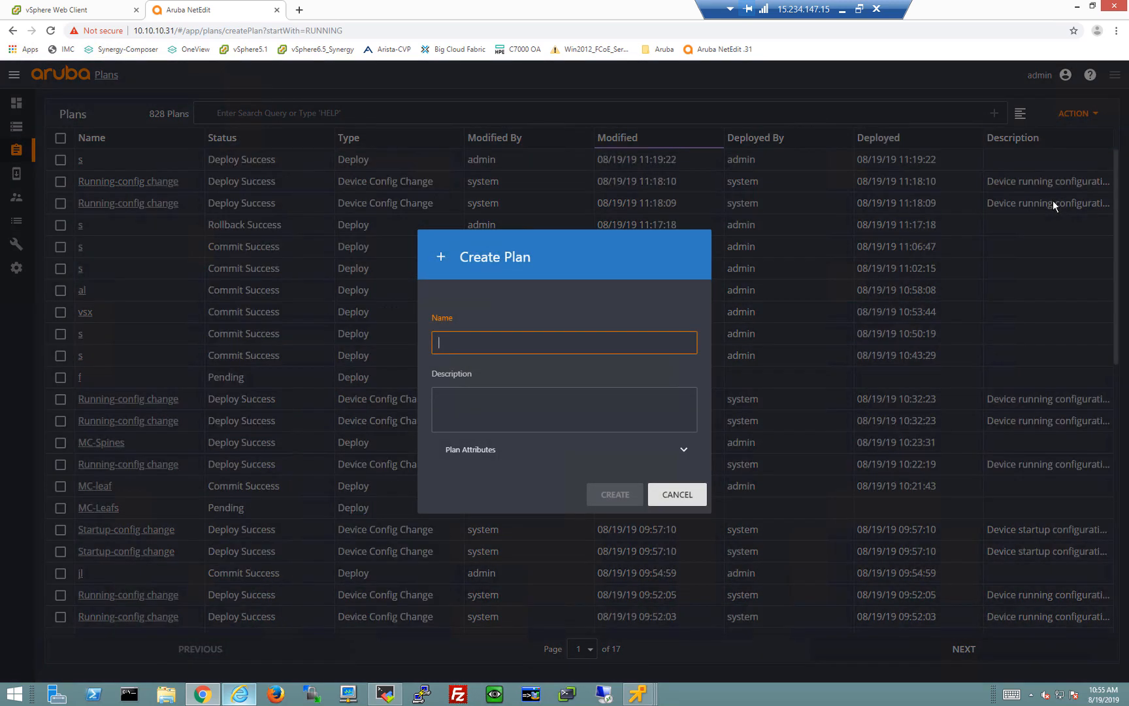
pyautogui.click(440, 343)
pyautogui.write('PIM')
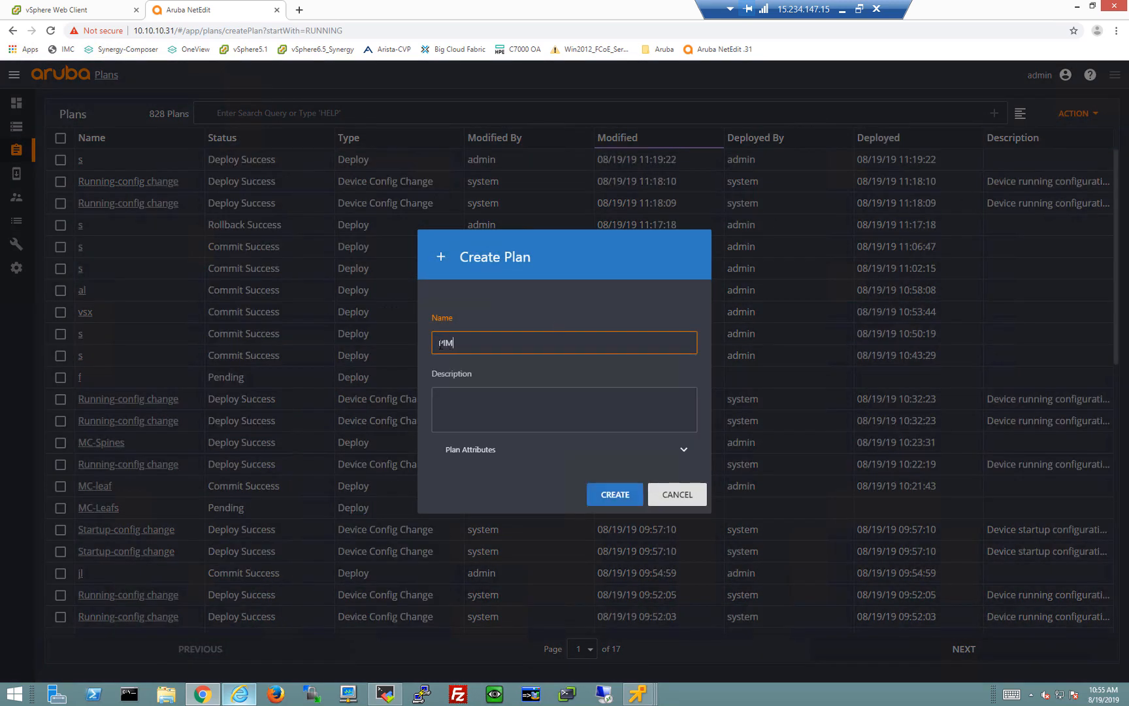
pyautogui.write('-Spines')
pyautogui.press('Return')
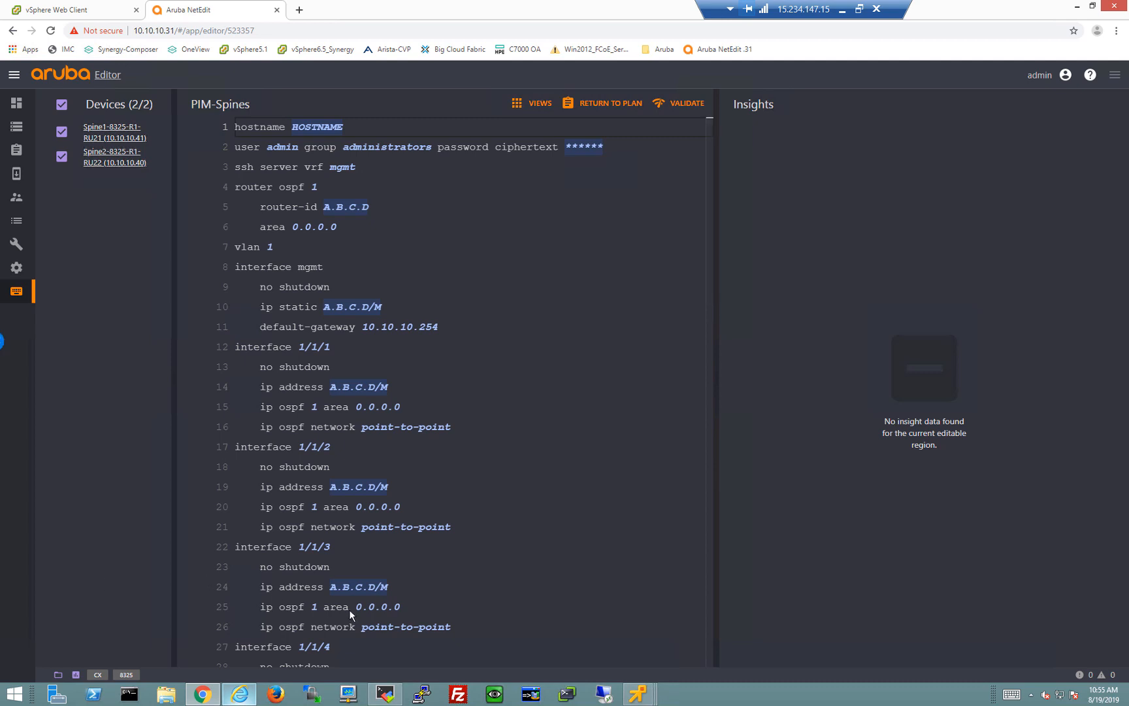
# Add a router pim section to the end of the shared configuration and enable PIM globally in it
pyautogui.scroll(-10, 424, 578)
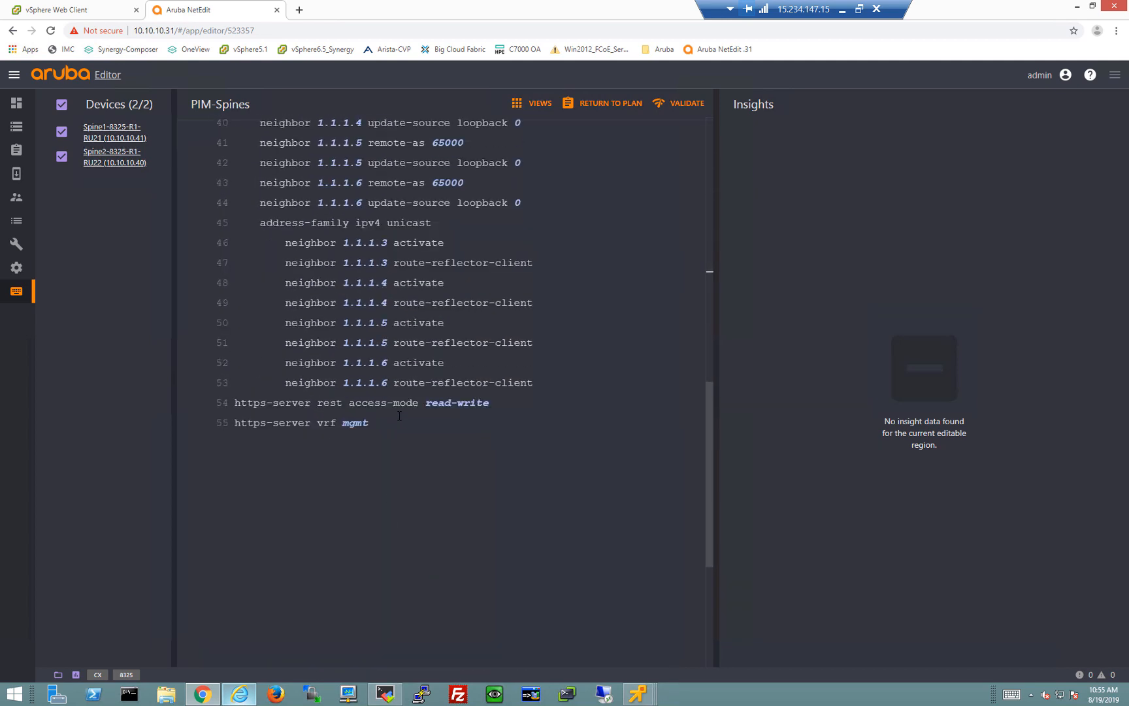
pyautogui.press('Return')
pyautogui.write('router pim')
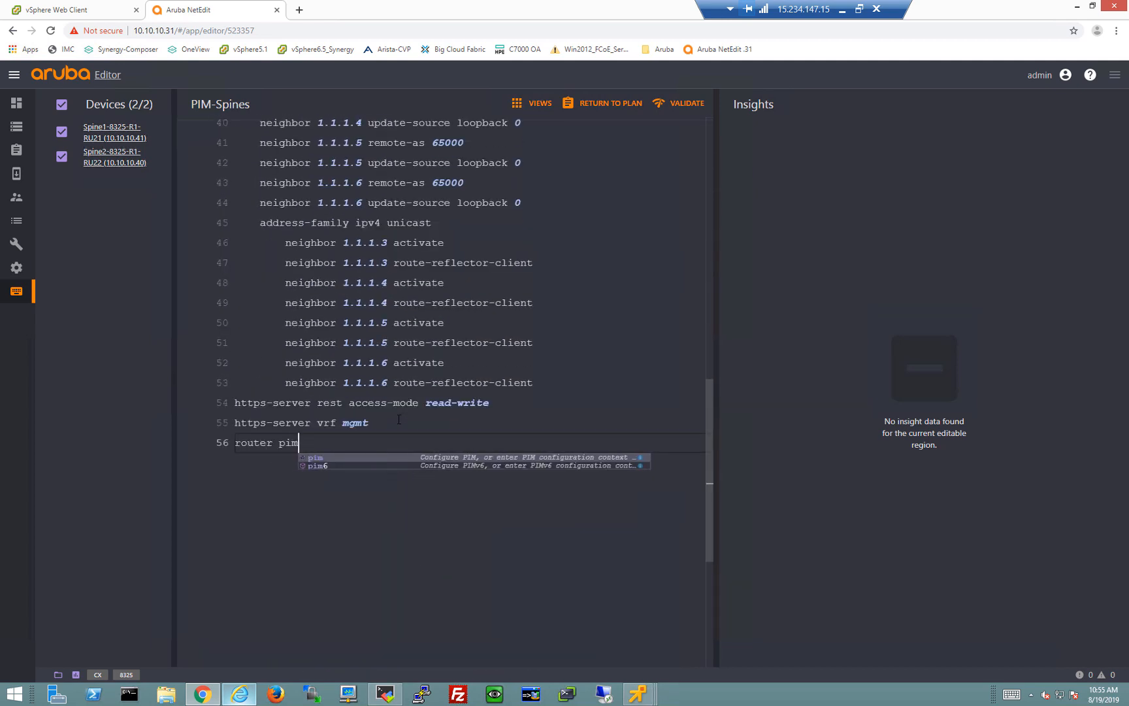
pyautogui.press('Return')
pyautogui.press('Tab')
pyautogui.write('enab')
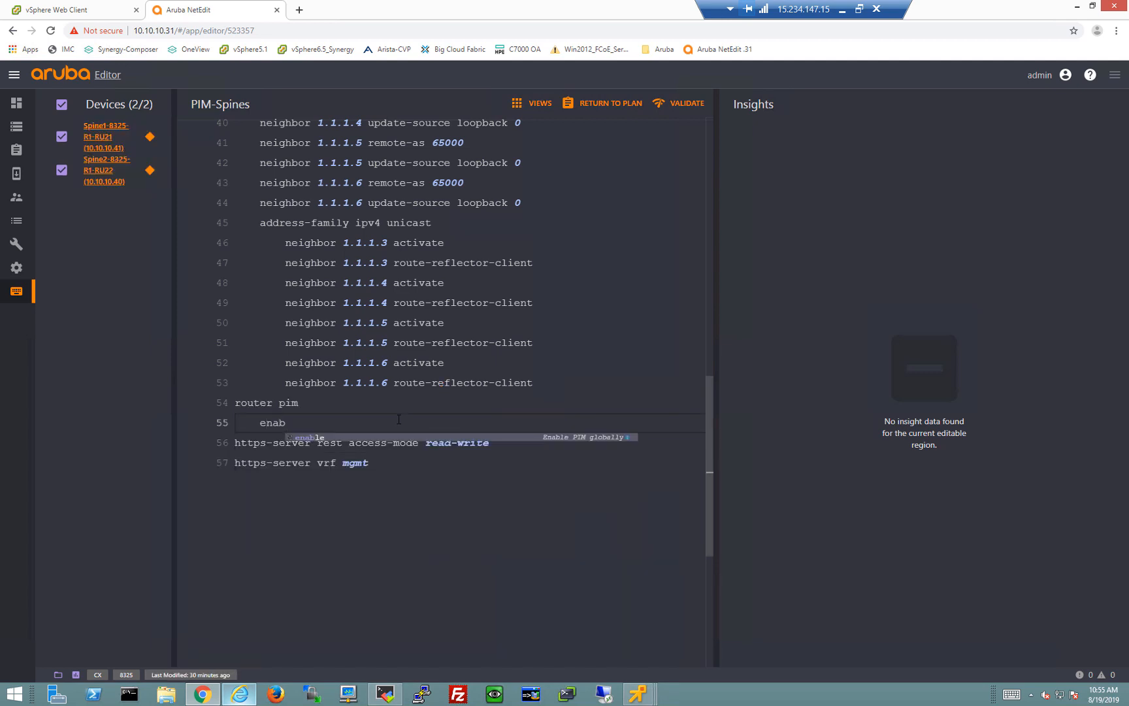
pyautogui.write('le')
pyautogui.press('Return')
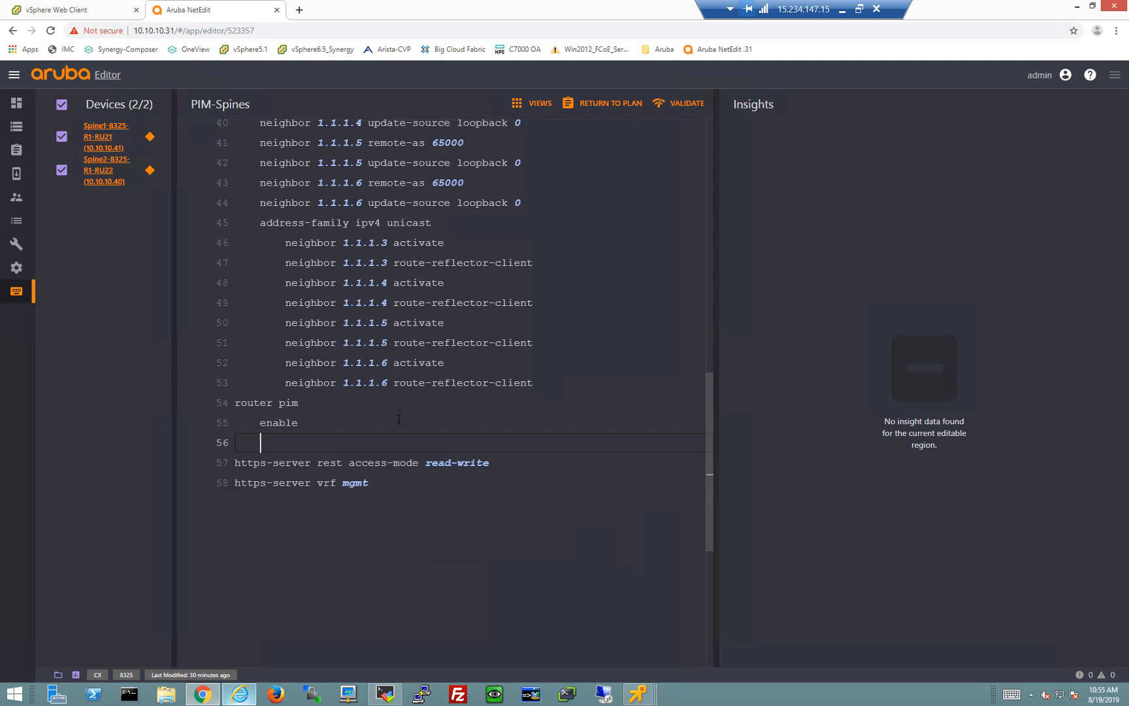
# Set the static rendezvous point in the router pim section with rp-address 1.1.1.1
pyautogui.write('rp-address')
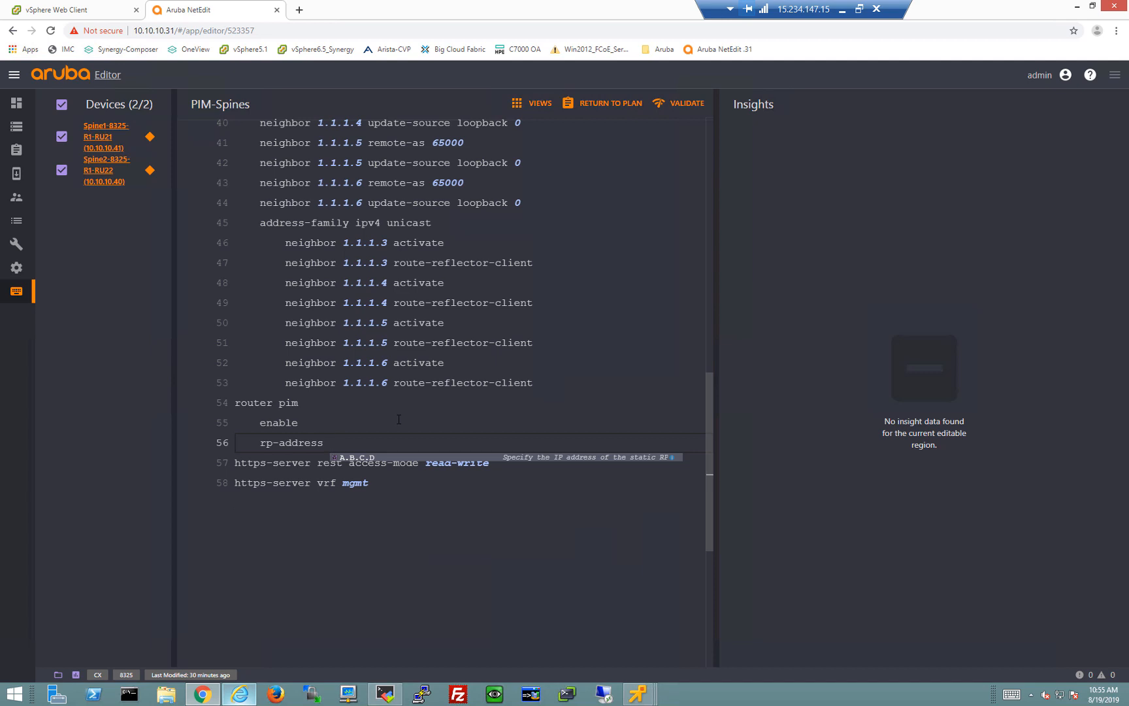
pyautogui.write(' 1.1.1.1')
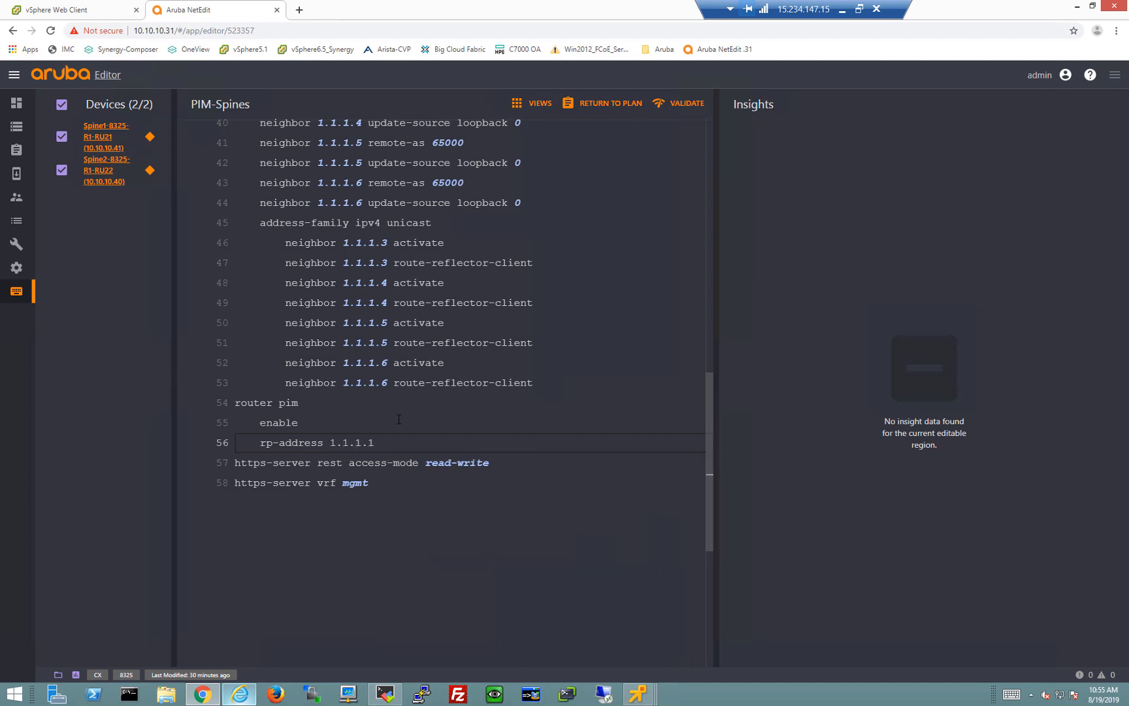
pyautogui.press('Return')
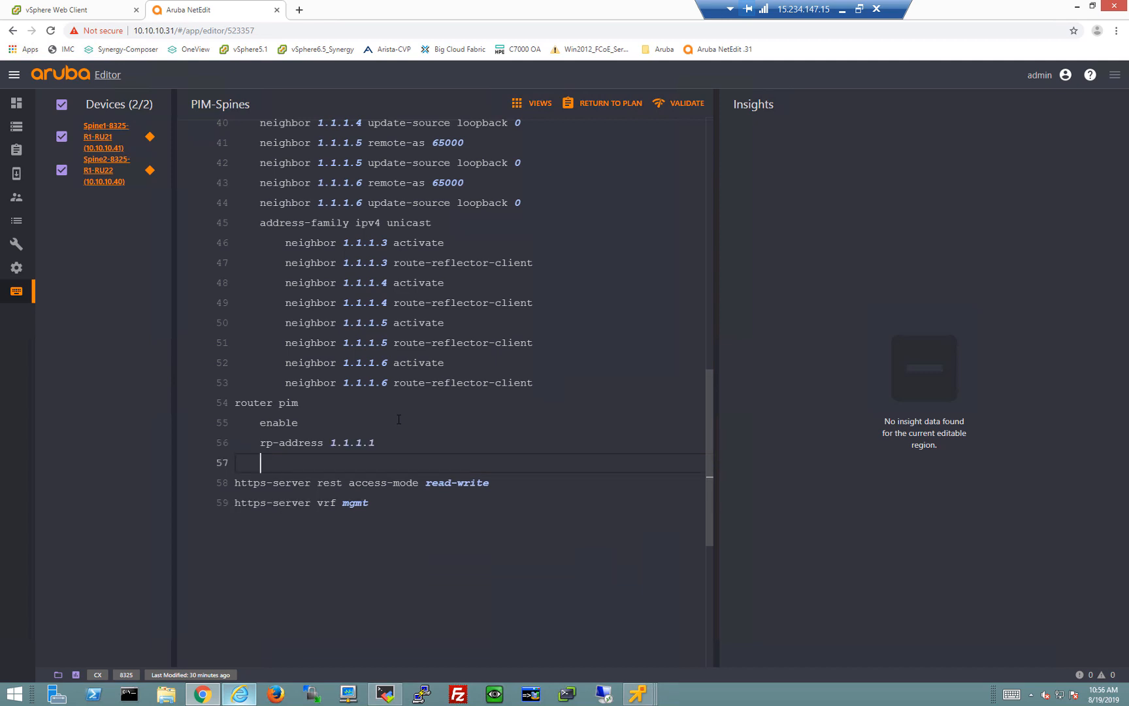
pyautogui.press('BackSpace')
pyautogui.press('BackSpace')
pyautogui.press('BackSpace')
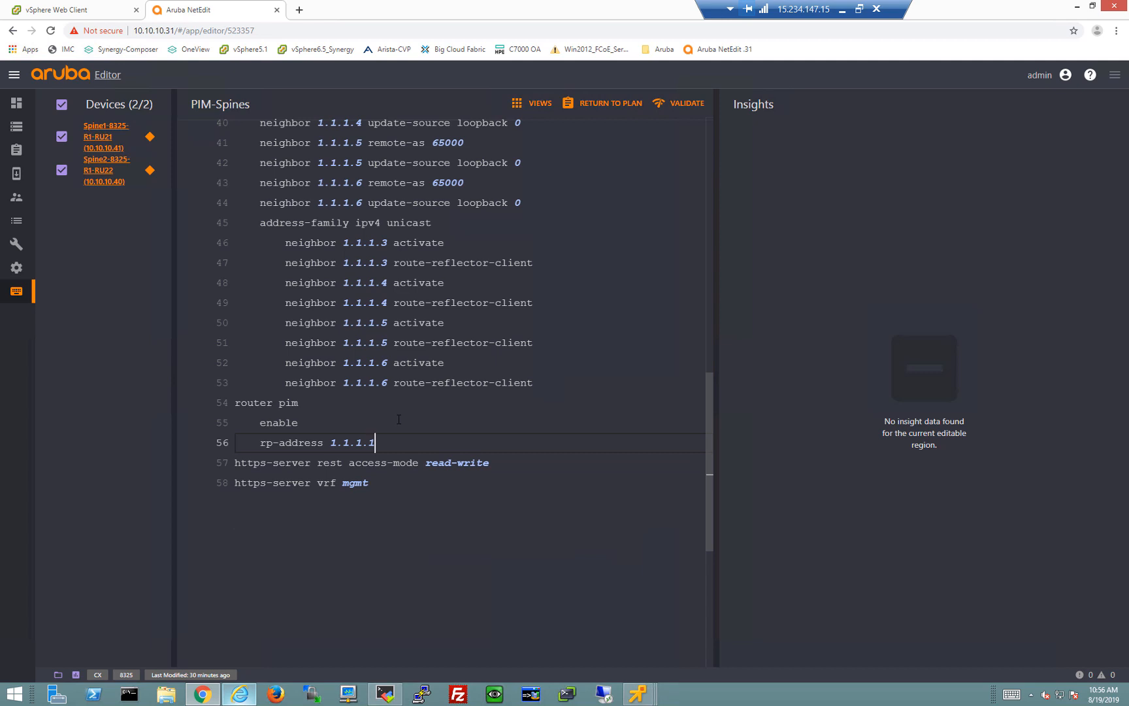
# Add ip pim-sparse enable under interface 1/1/1, leaving no blank line after it
pyautogui.scroll(8, 376, 498)
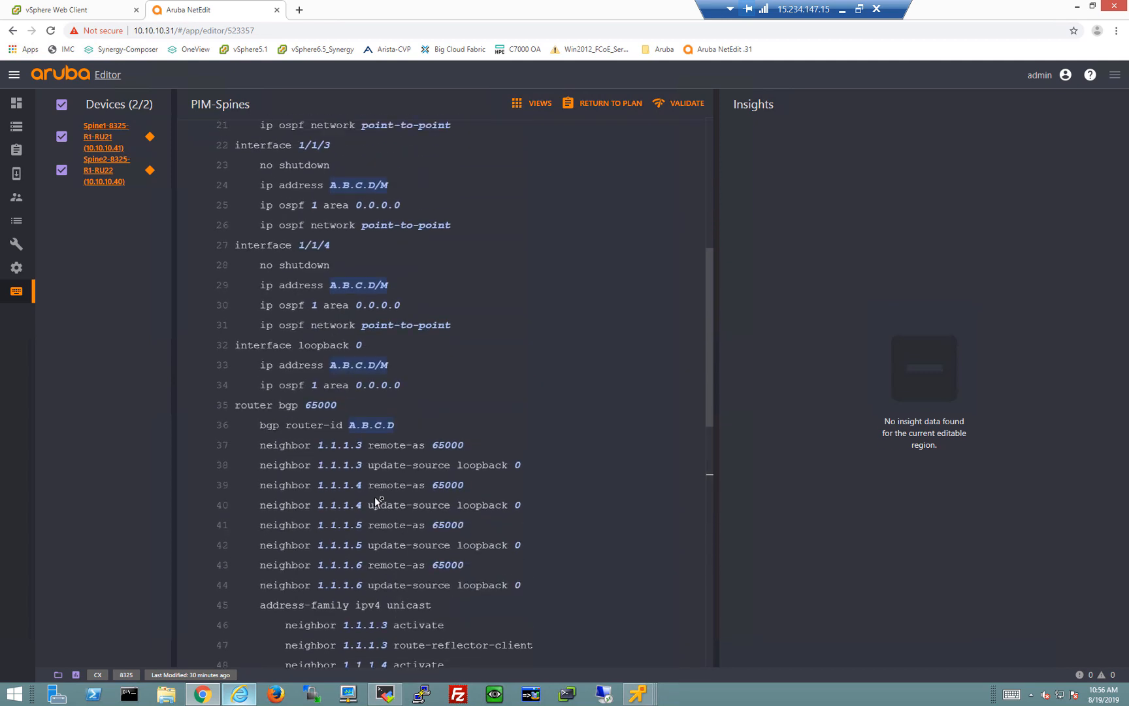
pyautogui.scroll(2, 376, 498)
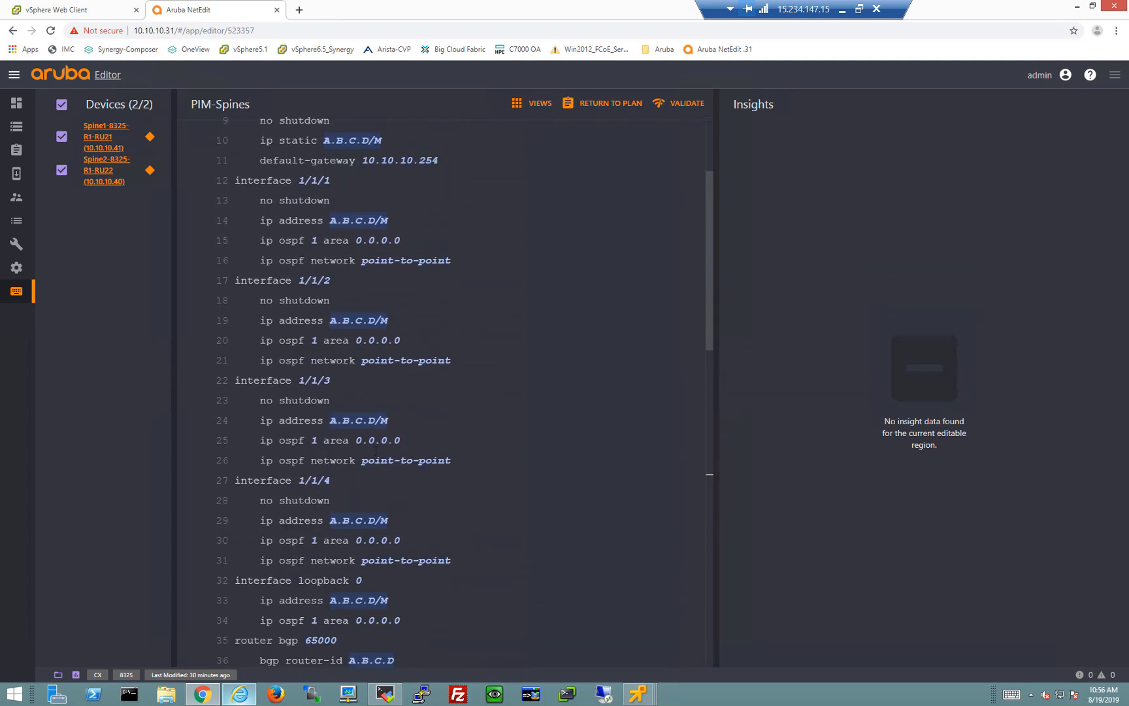
pyautogui.click(464, 260)
pyautogui.press('Return')
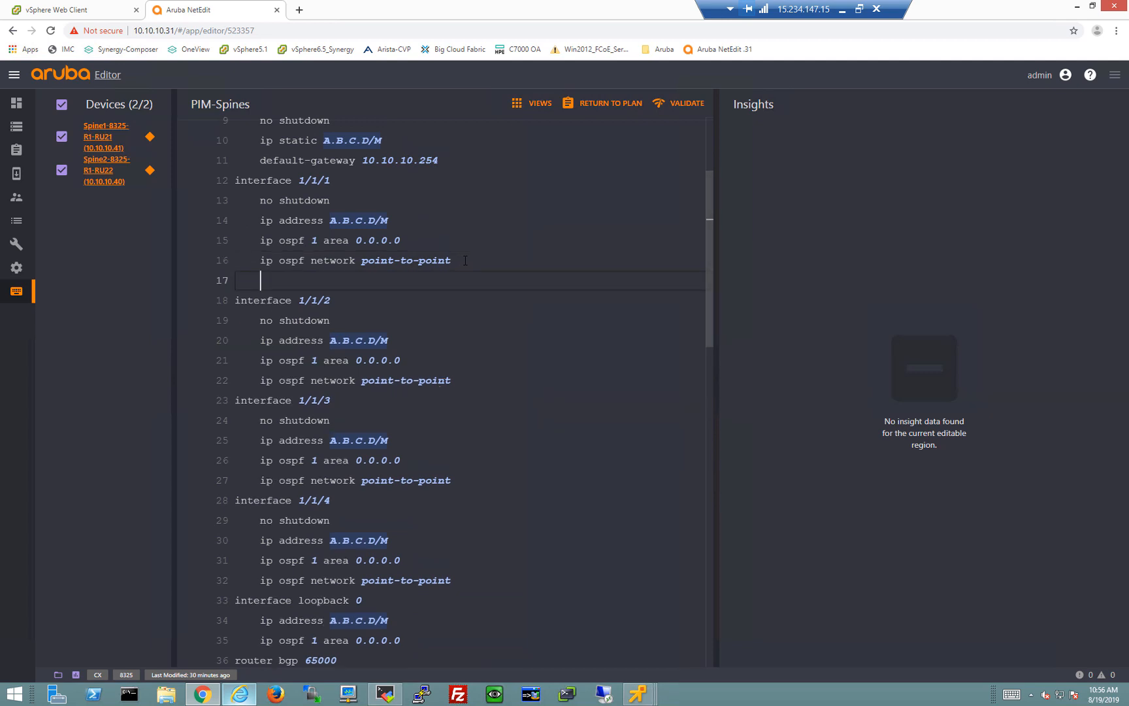
pyautogui.write('ip')
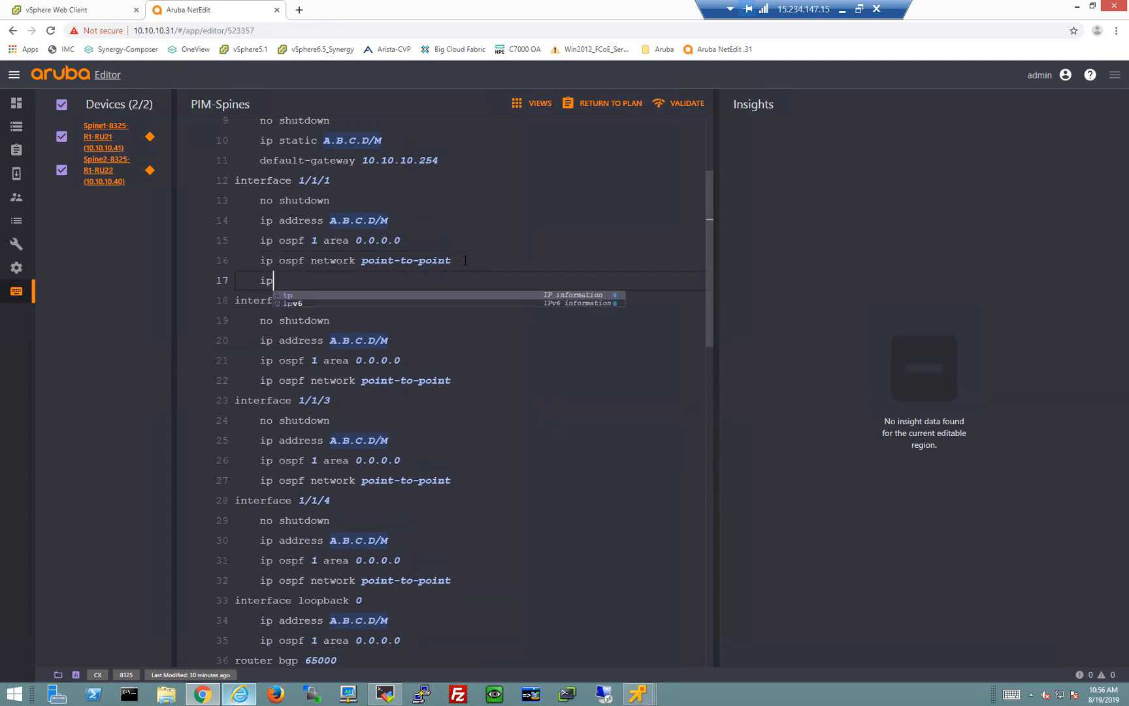
pyautogui.write(' pim-sparse e')
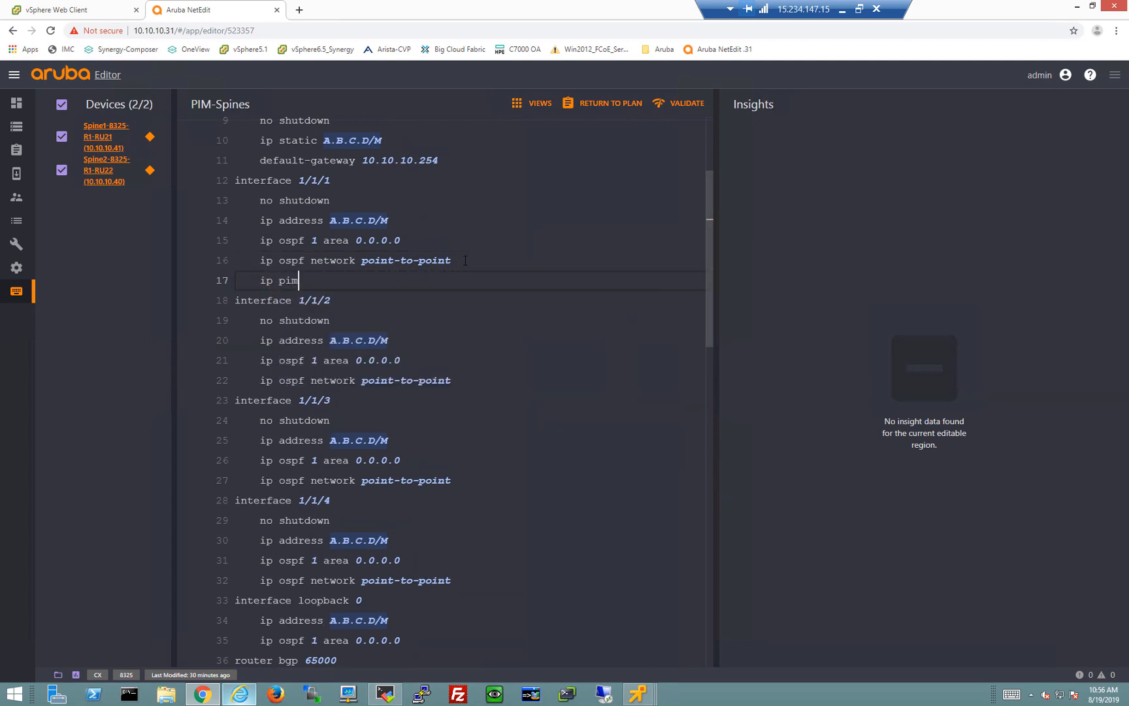
pyautogui.press('Return')
pyautogui.press('Return')
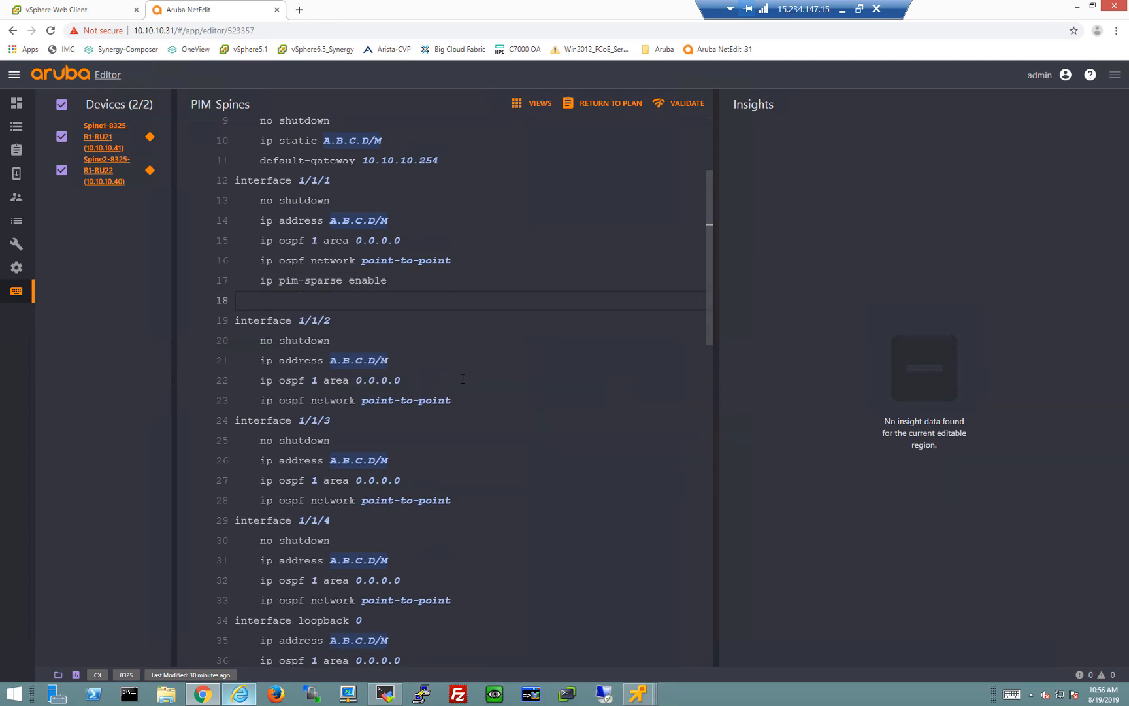
pyautogui.click(479, 398)
pyautogui.click(339, 302)
pyautogui.press('BackSpace')
pyautogui.press('BackSpace')
# Add ip pim-sparse enable under interface 1/1/2, after its OSPF network line
pyautogui.click(494, 378)
pyautogui.press('Return')
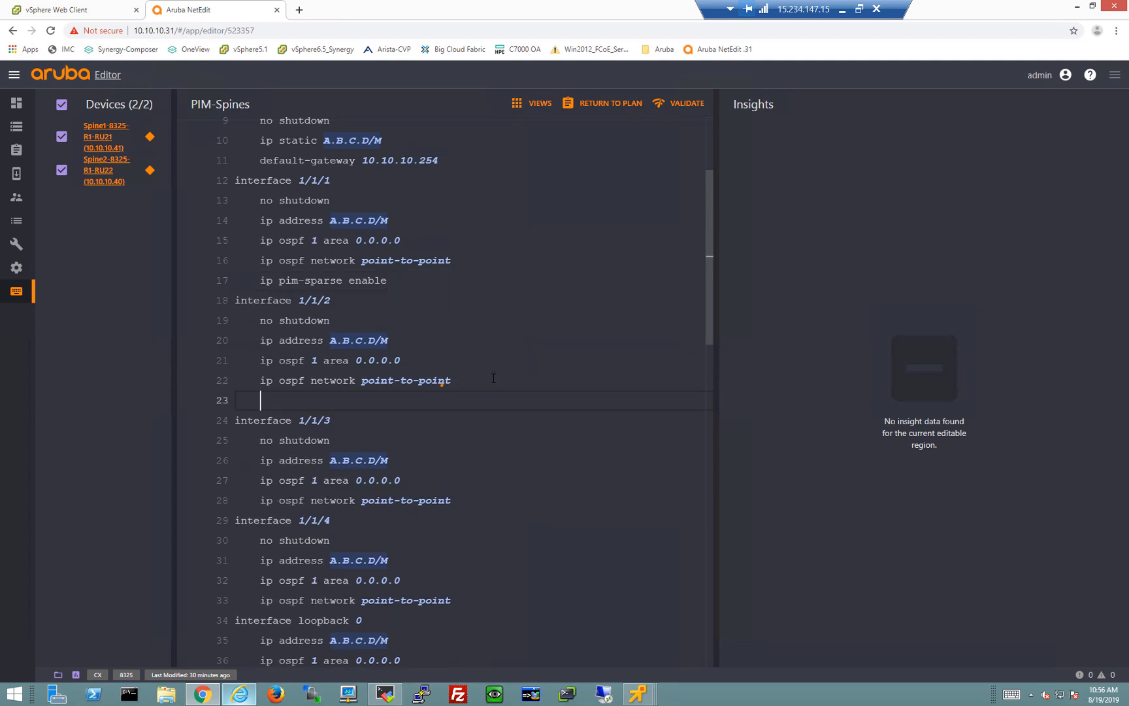
pyautogui.write('ip pim-sparse e')
pyautogui.press('Return')
pyautogui.press('Return')
pyautogui.press('BackSpace')
pyautogui.press('BackSpace')
pyautogui.press('BackSpace')
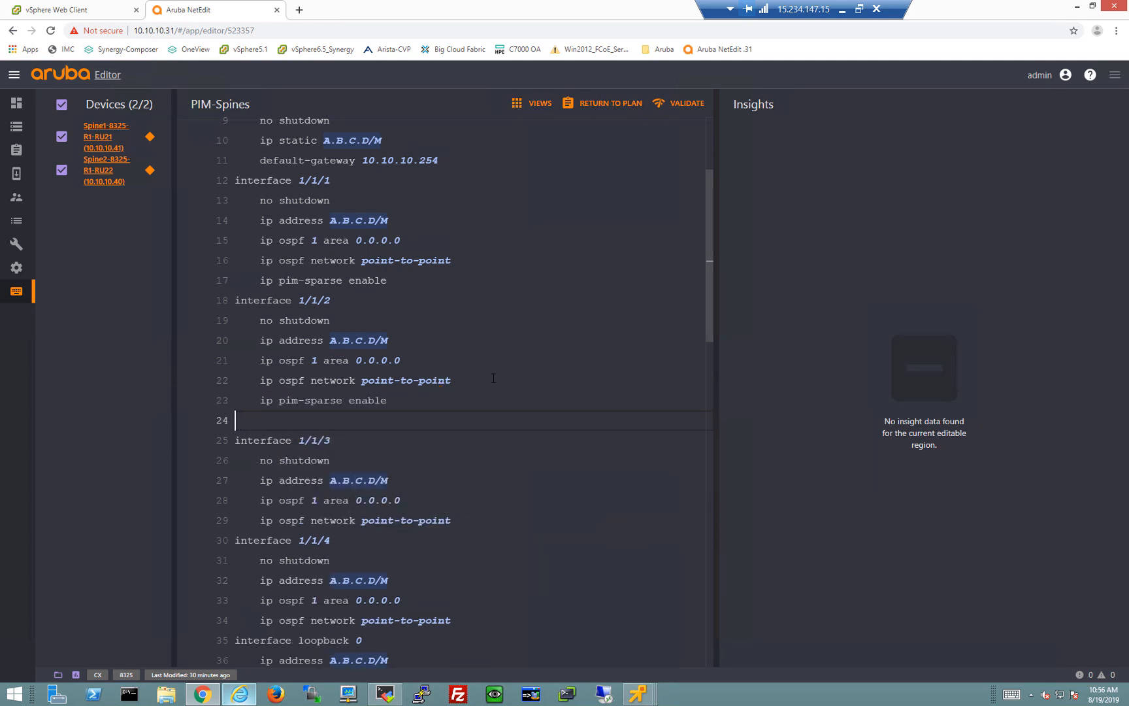
# Add ip pim-sparse enable under interface 1/1/3, after its OSPF network line
pyautogui.click(472, 502)
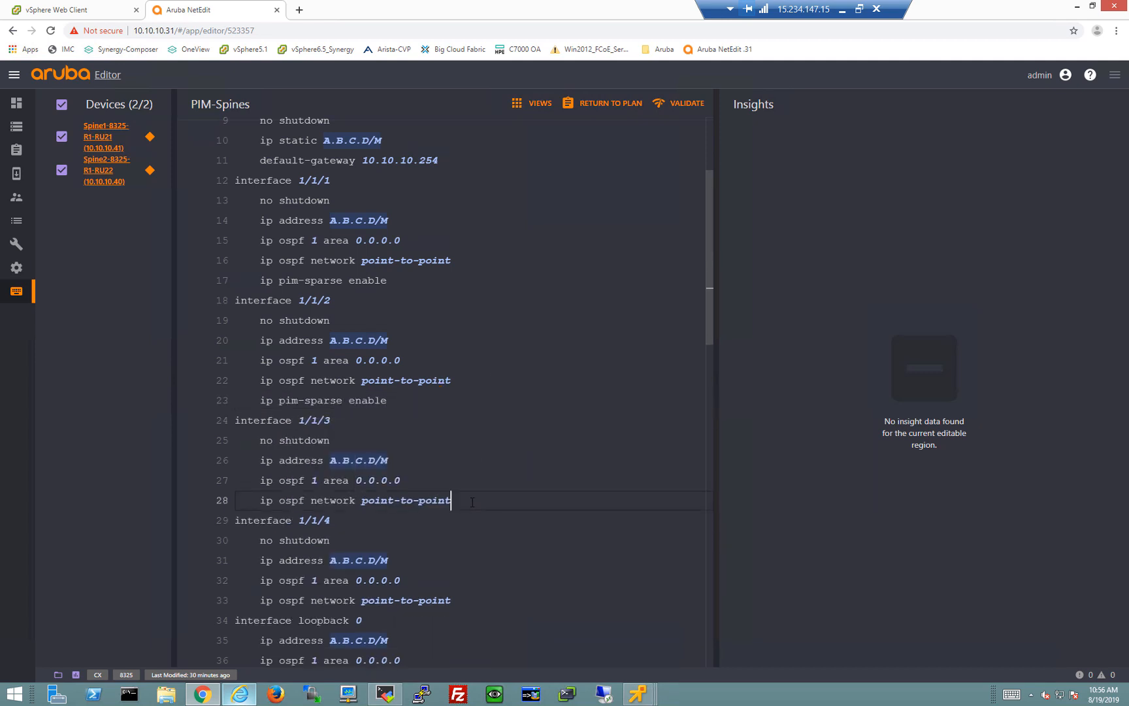
pyautogui.press('Return')
pyautogui.write('ip pim')
pyautogui.press('Return')
pyautogui.write('e')
pyautogui.press('Return')
pyautogui.press('Return')
pyautogui.press('BackSpace')
pyautogui.press('BackSpace')
pyautogui.press('BackSpace')
pyautogui.press('BackSpace')
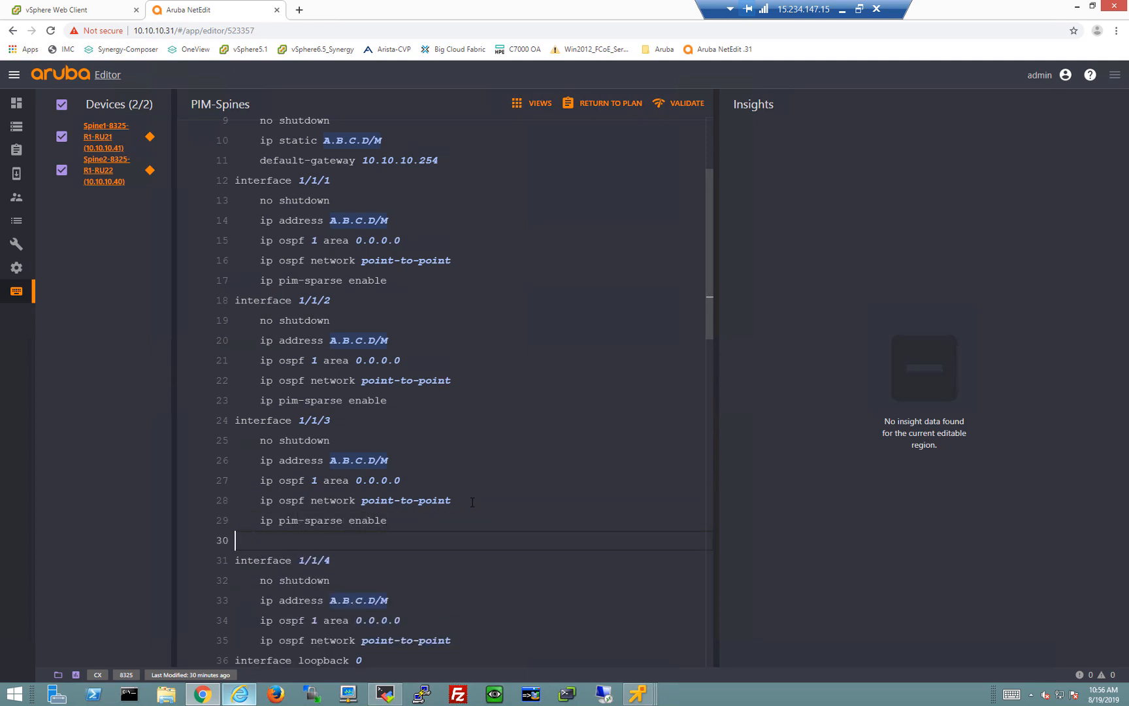
# Add ip pim-sparse enable under interface 1/1/4 and remove the extra blank line
pyautogui.scroll(-3, 472, 502)
pyautogui.click(471, 472)
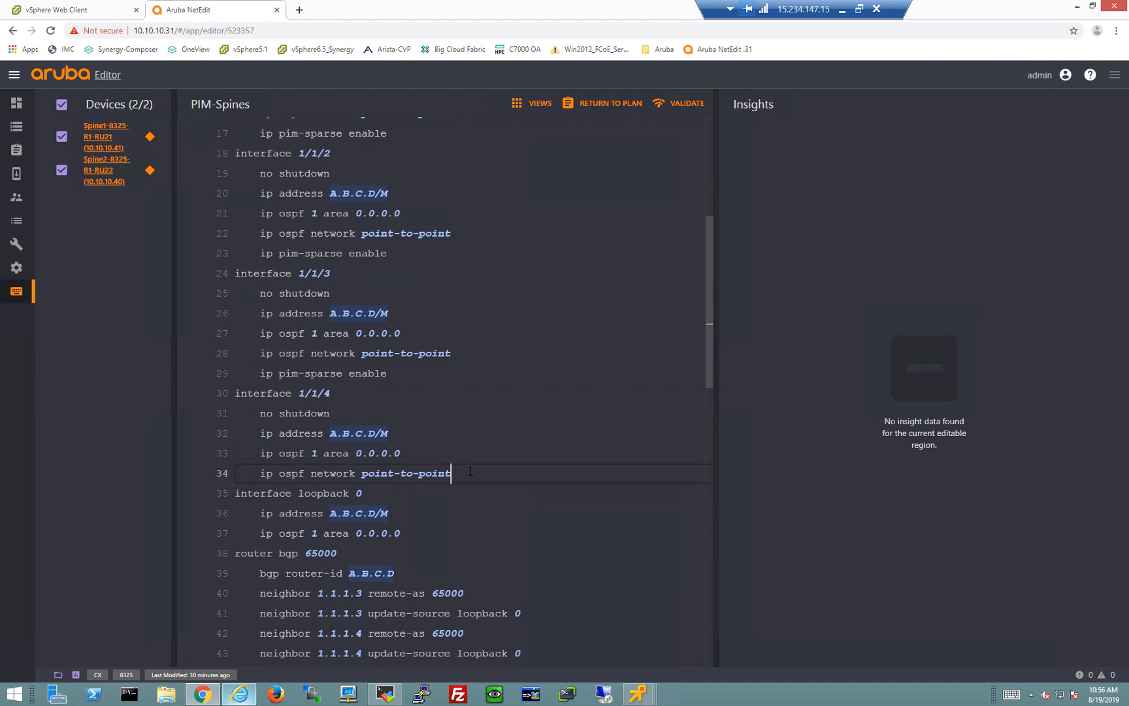
pyautogui.press('Return')
pyautogui.write('ip pim-sparse')
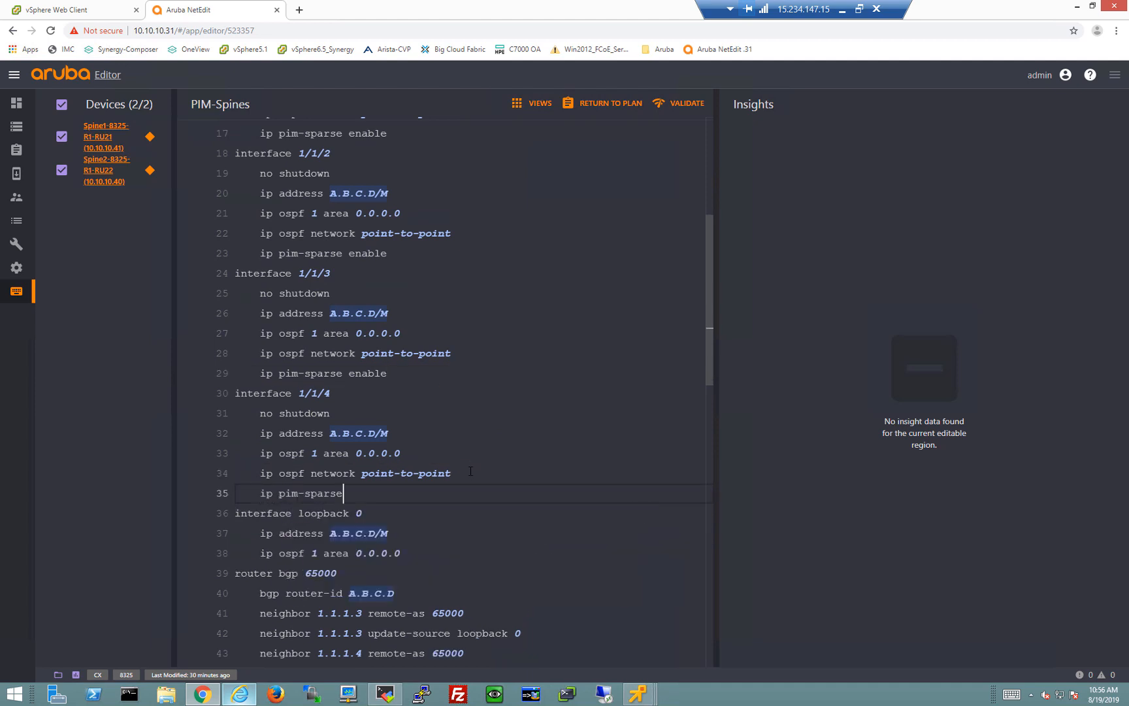
pyautogui.write(' enable')
pyautogui.press('Return')
pyautogui.press('BackSpace')
pyautogui.press('BackSpace')
pyautogui.press('BackSpace')
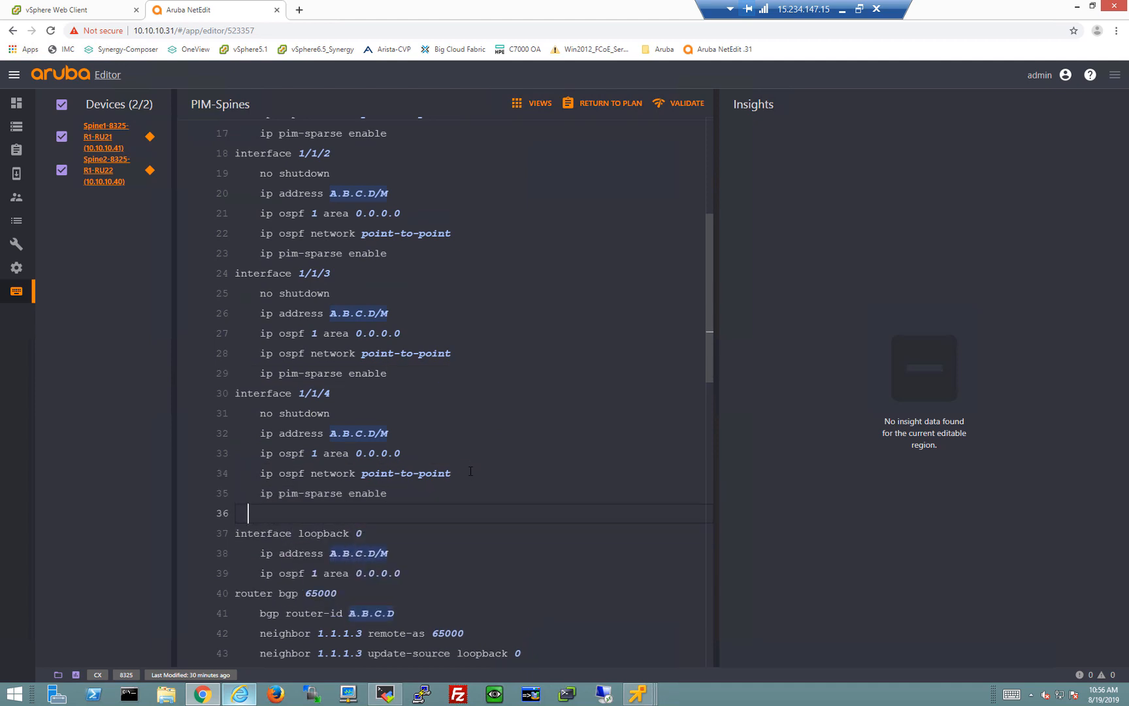
pyautogui.press('BackSpace')
pyautogui.press('BackSpace')
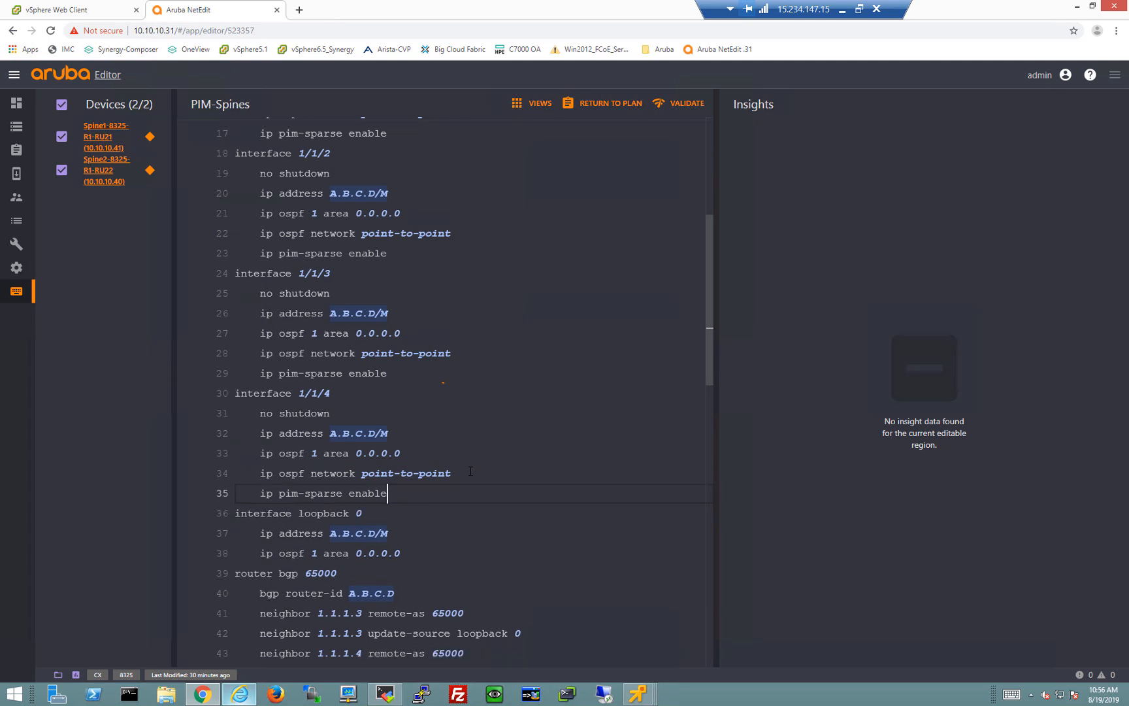
# Add ip pim-sparse enable under interface loopback 0, after its OSPF area line
pyautogui.click(432, 559)
pyautogui.press('Return')
pyautogui.write('ip pim-sparse enable')
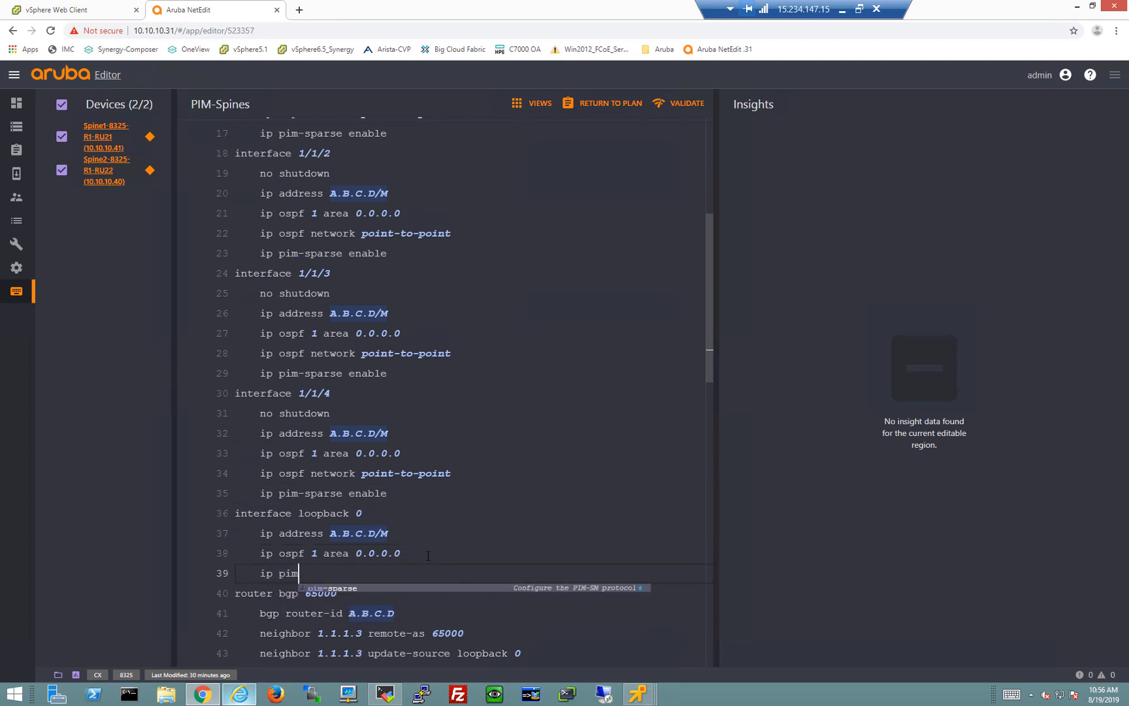
pyautogui.press('Return')
pyautogui.press('BackSpace')
pyautogui.press('BackSpace')
pyautogui.press('BackSpace')
pyautogui.press('BackSpace')
pyautogui.press('BackSpace')
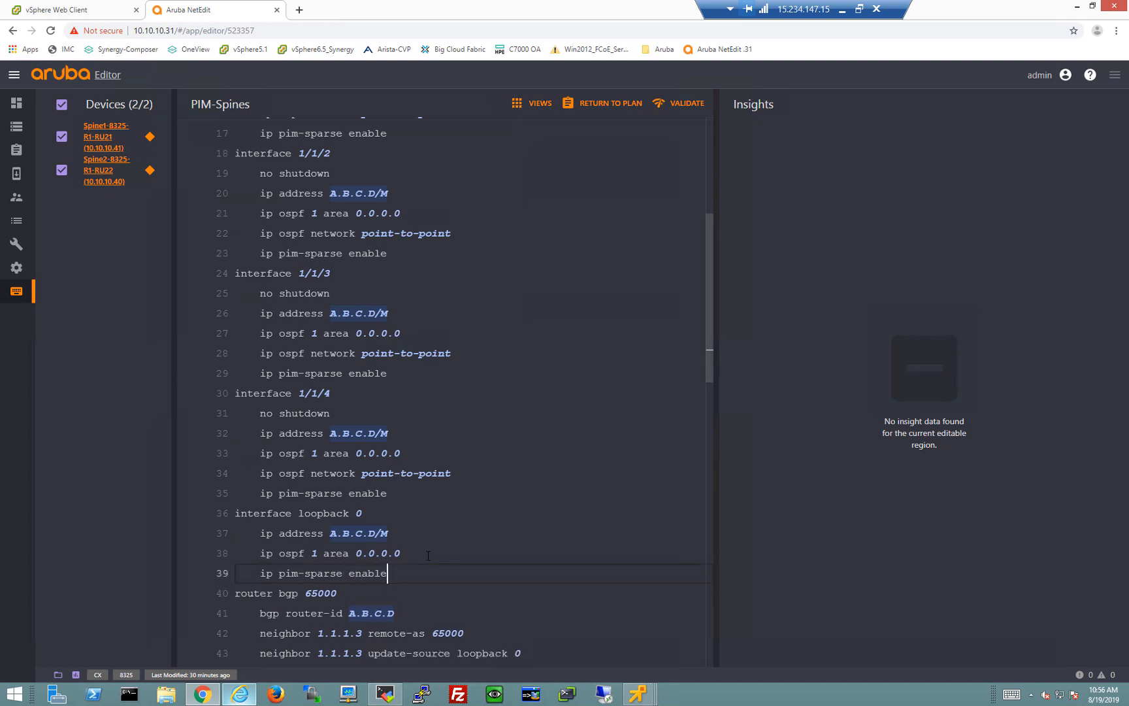
# Validate the edited configuration and deploy the PIM-Spines plan to the running-config of both spine switches
pyautogui.click(677, 105)
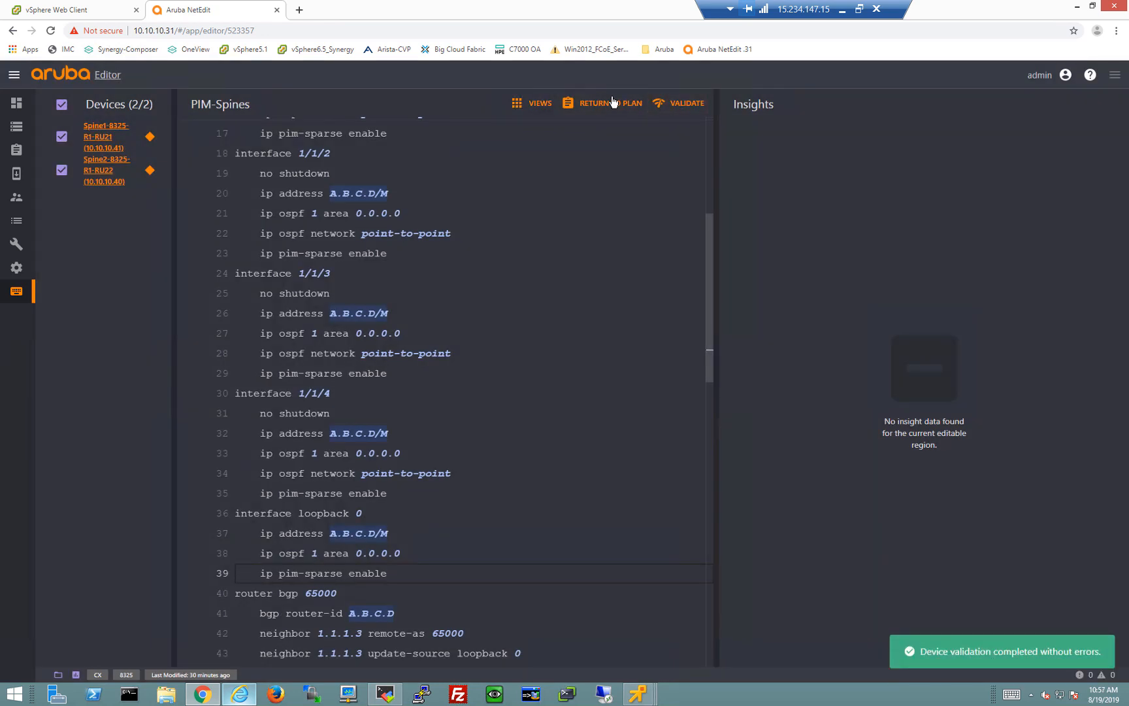
pyautogui.click(611, 103)
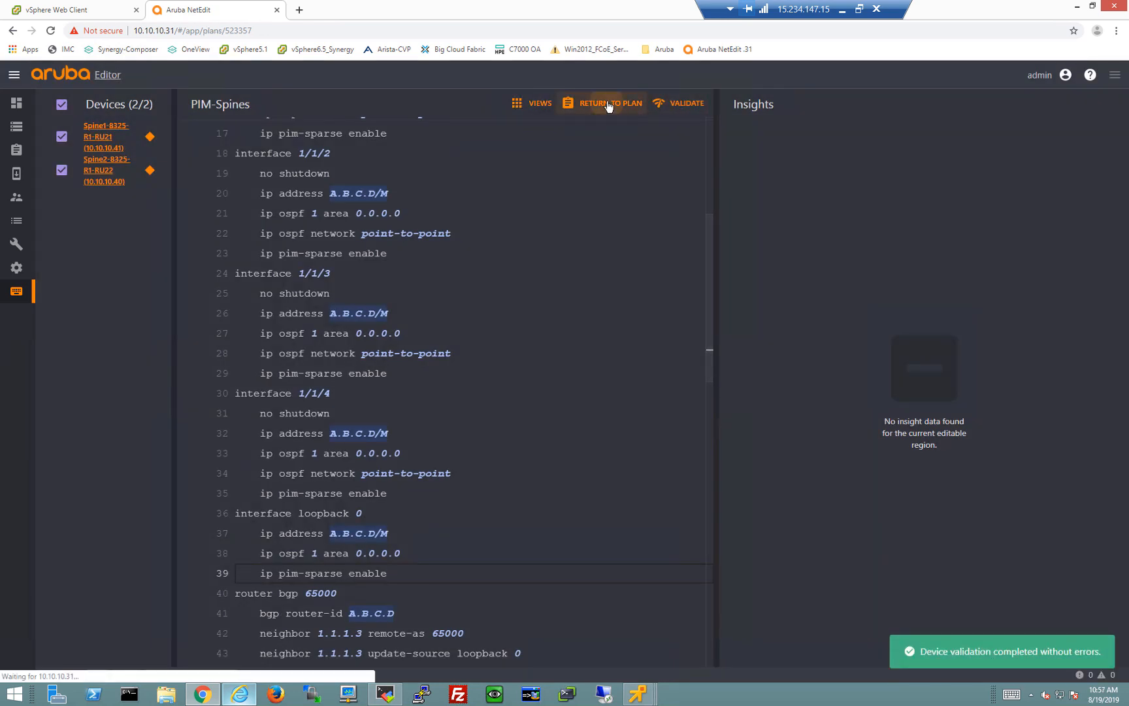
pyautogui.click(93, 344)
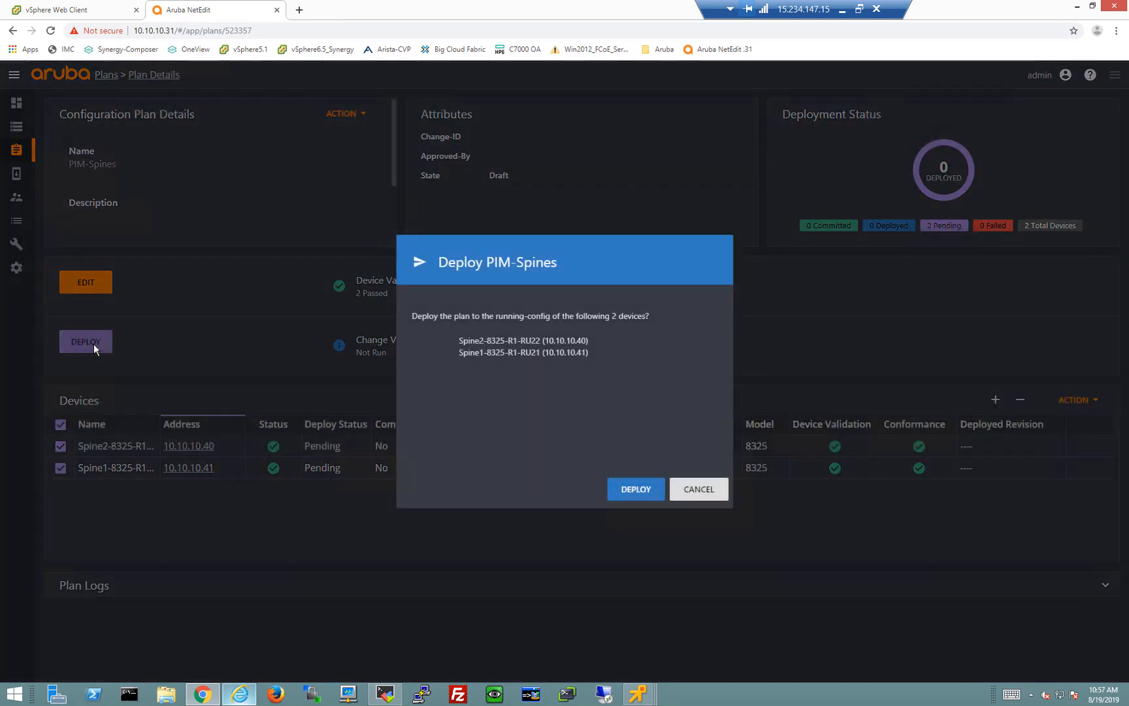
pyautogui.click(627, 493)
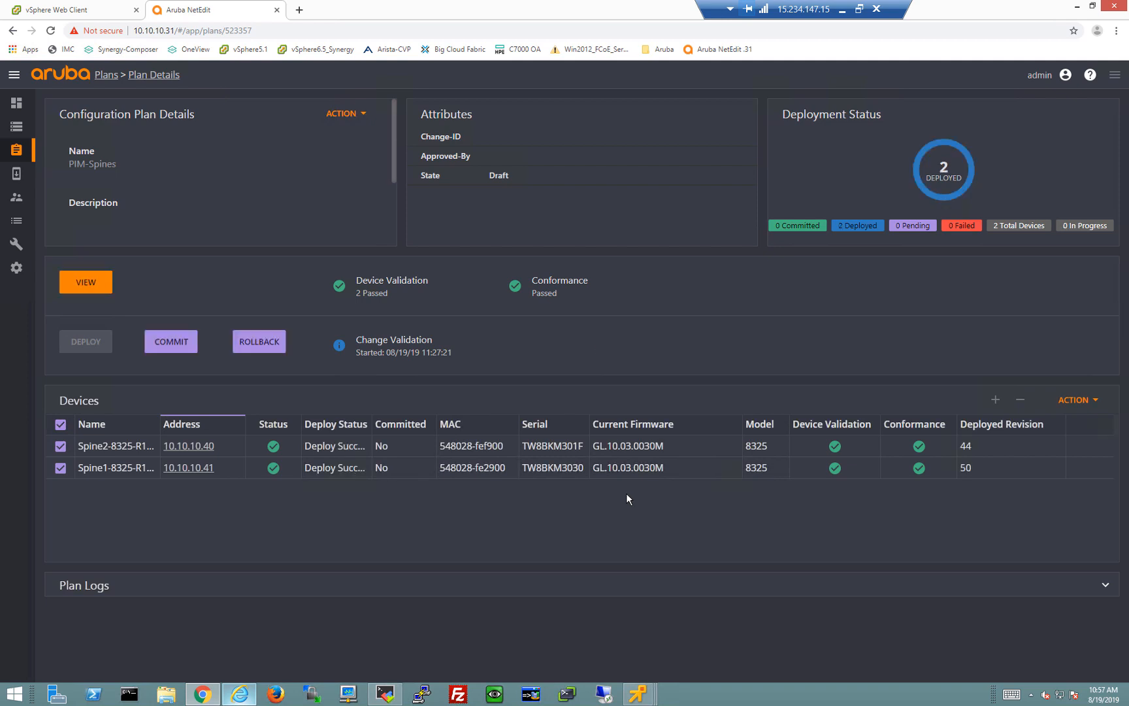
# Open the change validation results of the deployed PIM-Spines plan
pyautogui.click(396, 354)
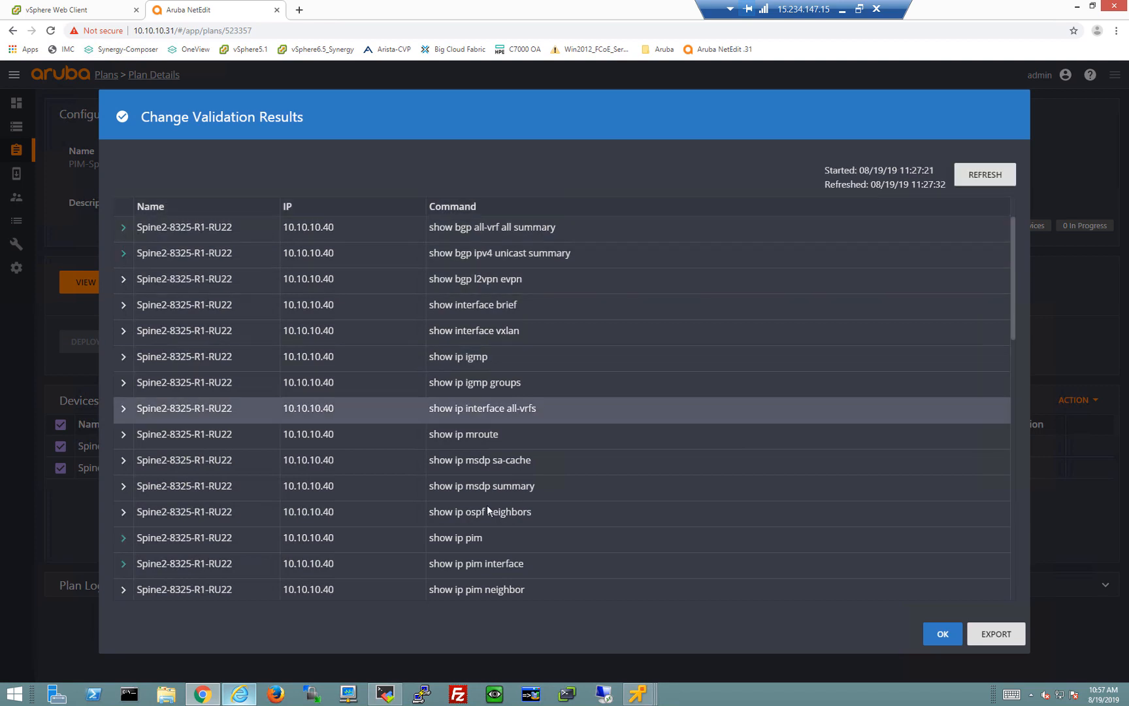
# Examine Spine2's validation output for show ip pim, show ip pim interface and show ip pim neighbor
pyautogui.click(134, 539)
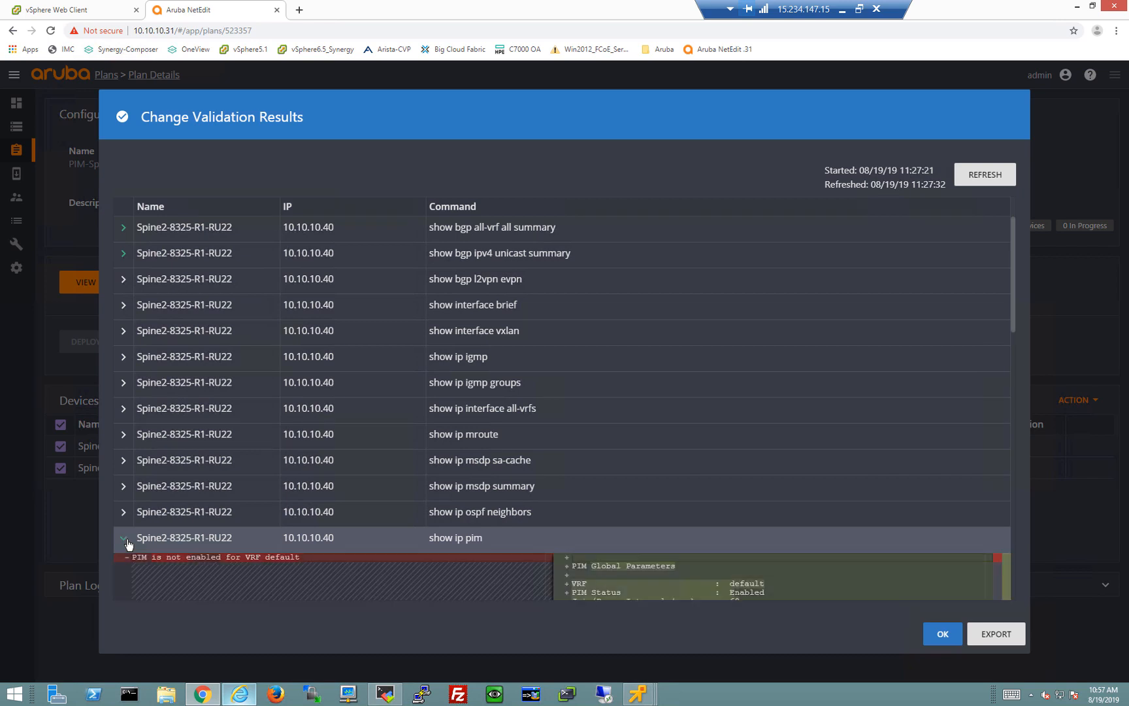
pyautogui.scroll(-2, 507, 518)
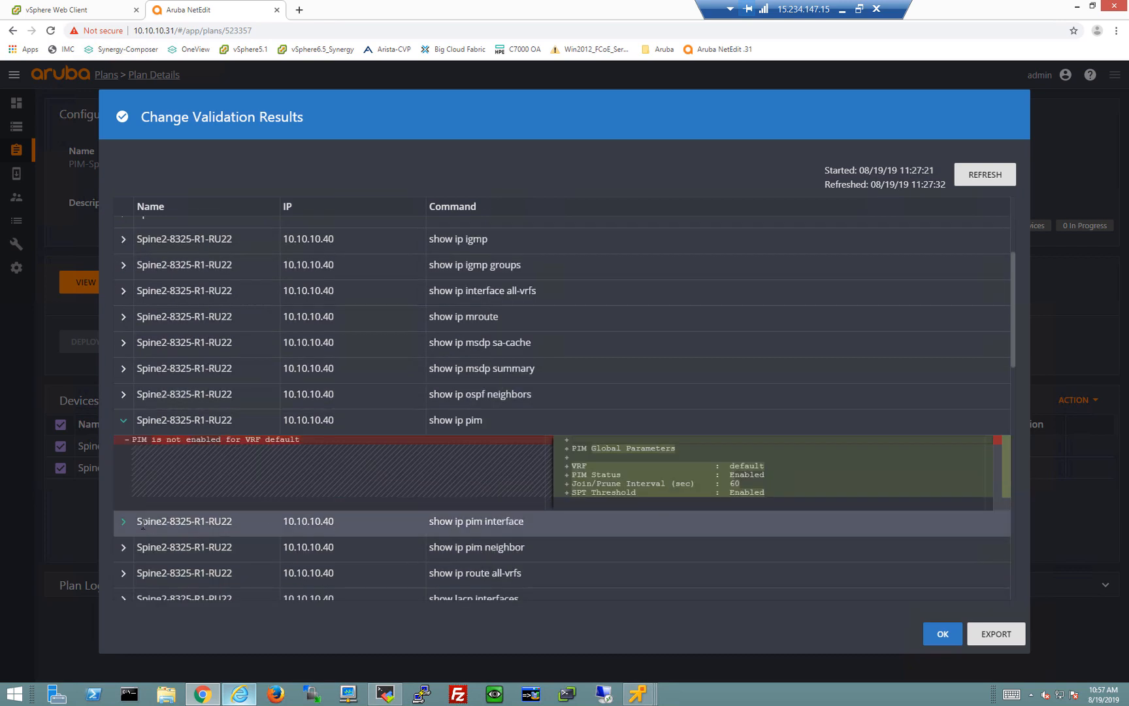
pyautogui.click(123, 521)
pyautogui.scroll(-2, 354, 493)
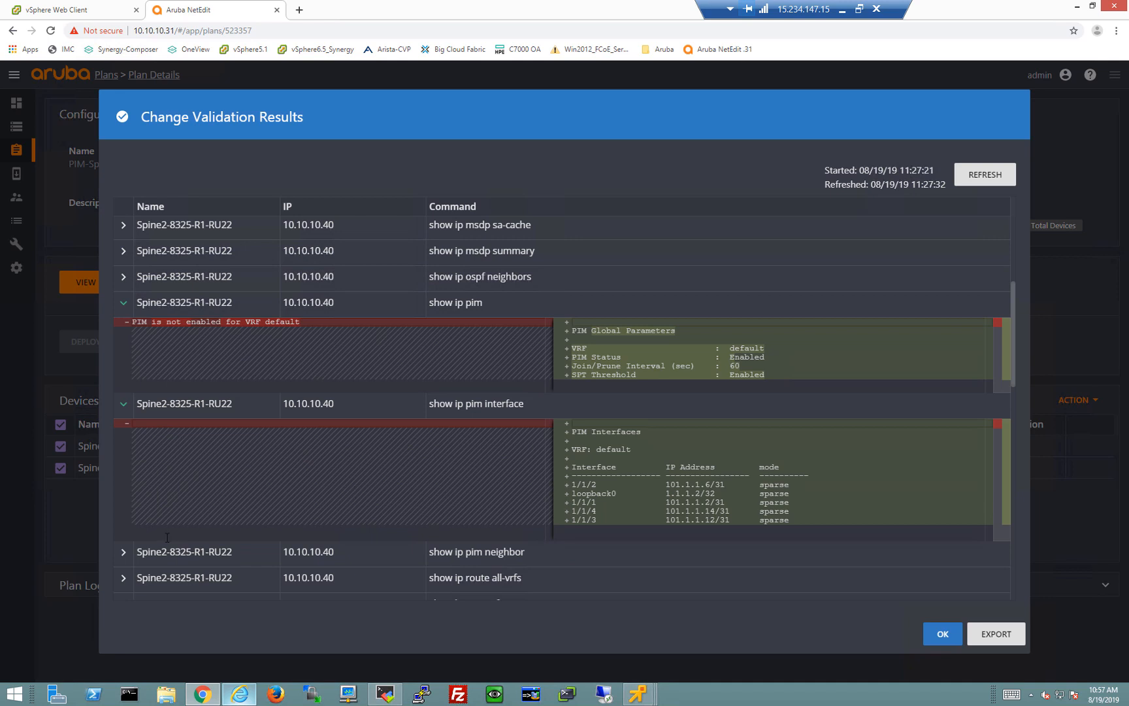
pyautogui.click(123, 551)
pyautogui.scroll(-2, 312, 483)
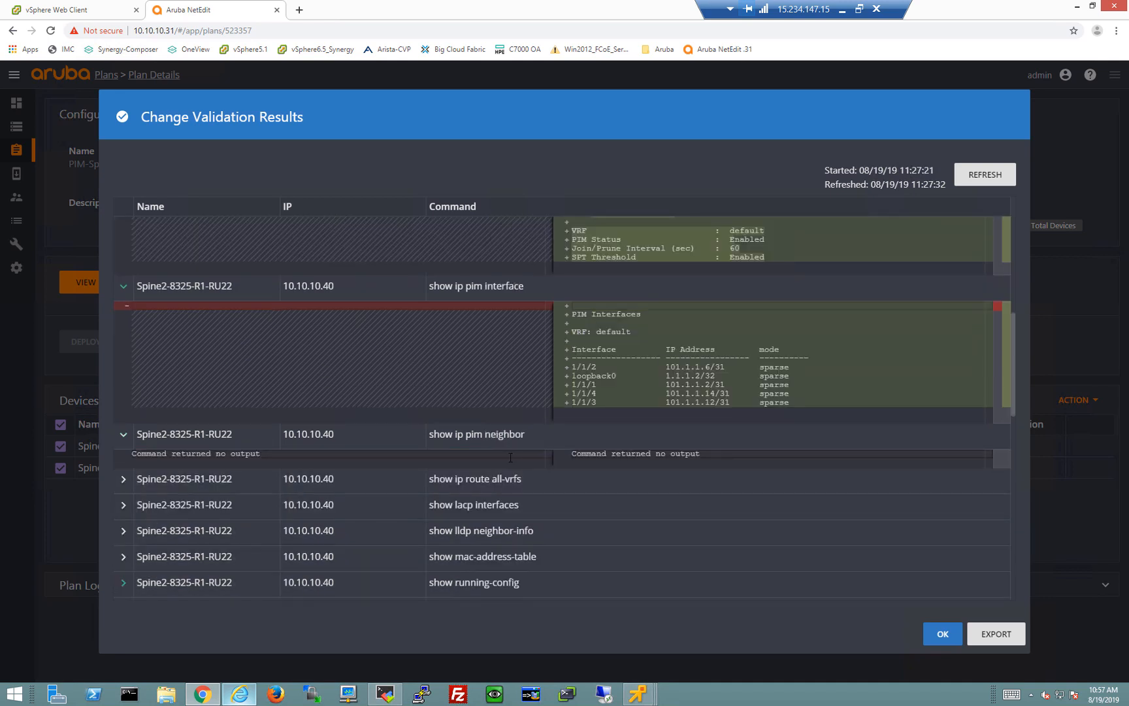
# Close the validation results and commit the PIM-Spines plan to the startup configuration of both spine switches
pyautogui.click(933, 633)
pyautogui.click(188, 345)
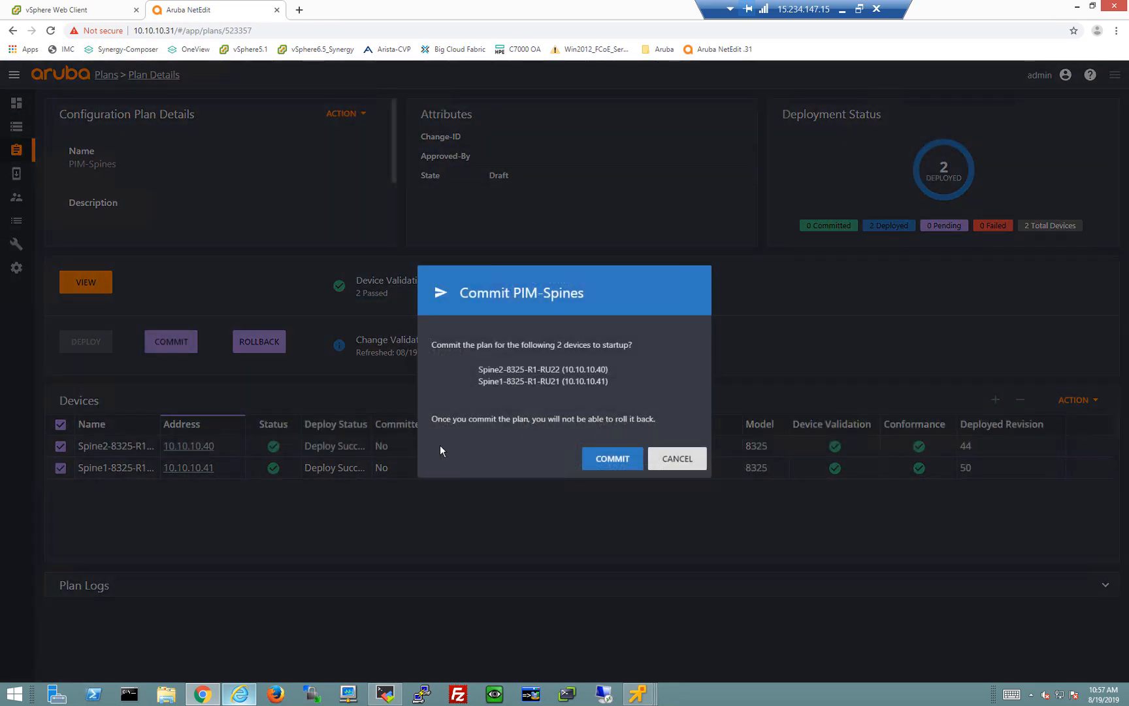
pyautogui.click(617, 462)
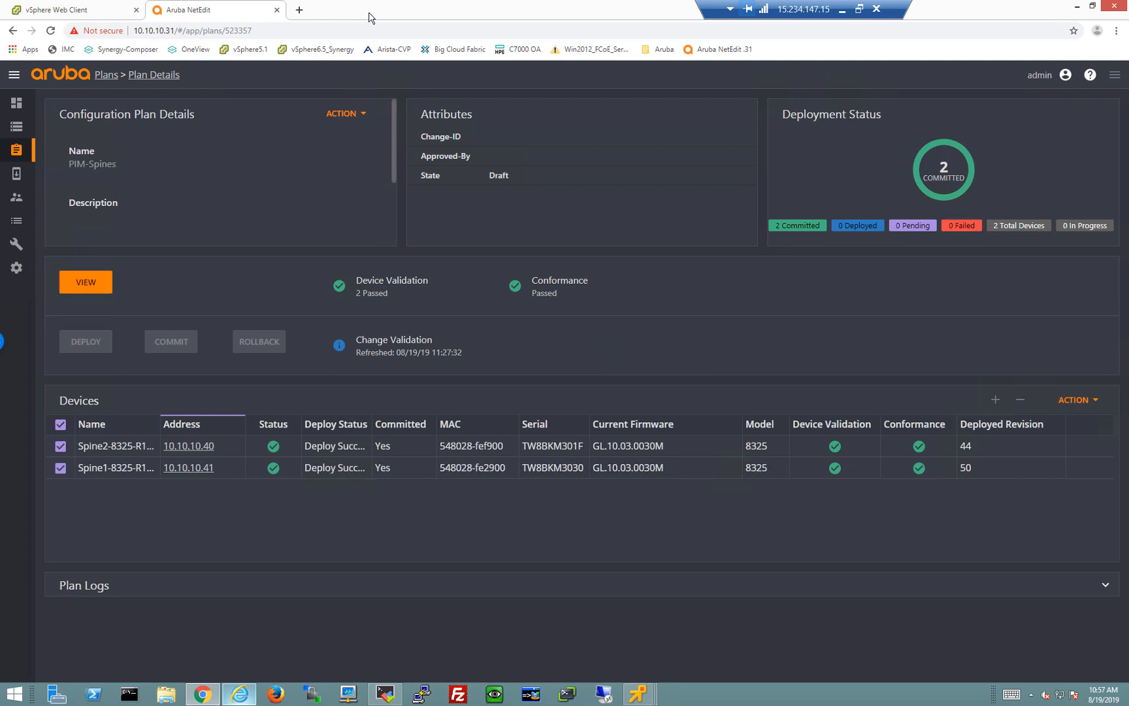
# Create a running-config plan named MC-Leafs for the leaf switches R1L1-8325-RU29, R1L2-8325-RU30, R2L1-8325-RU31 and R2L2-8325-RU32
pyautogui.click(16, 126)
pyautogui.click(60, 138)
pyautogui.click(60, 203)
pyautogui.click(60, 225)
pyautogui.click(60, 246)
pyautogui.click(60, 268)
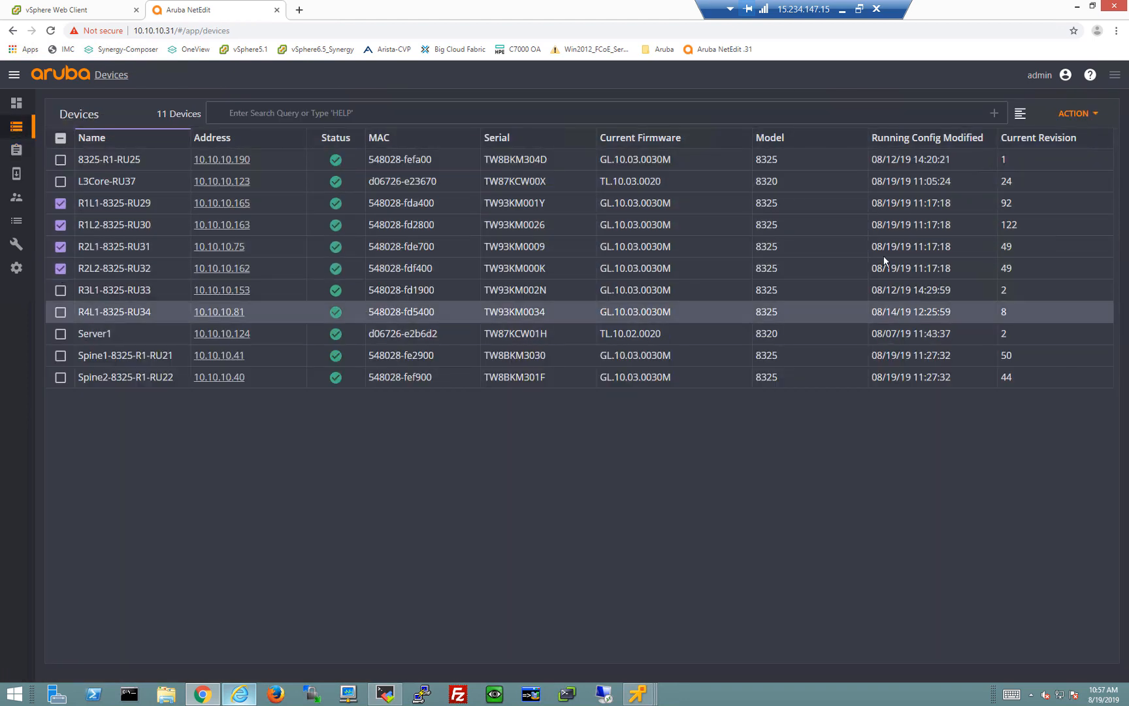
pyautogui.click(1082, 118)
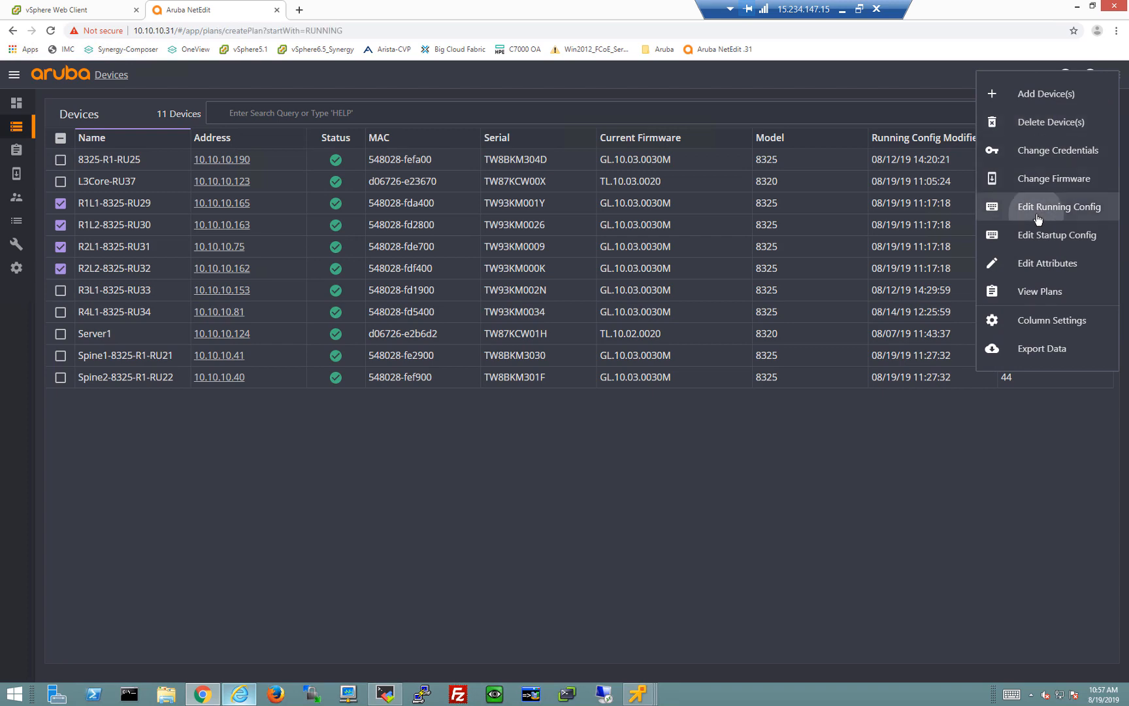
pyautogui.click(1037, 216)
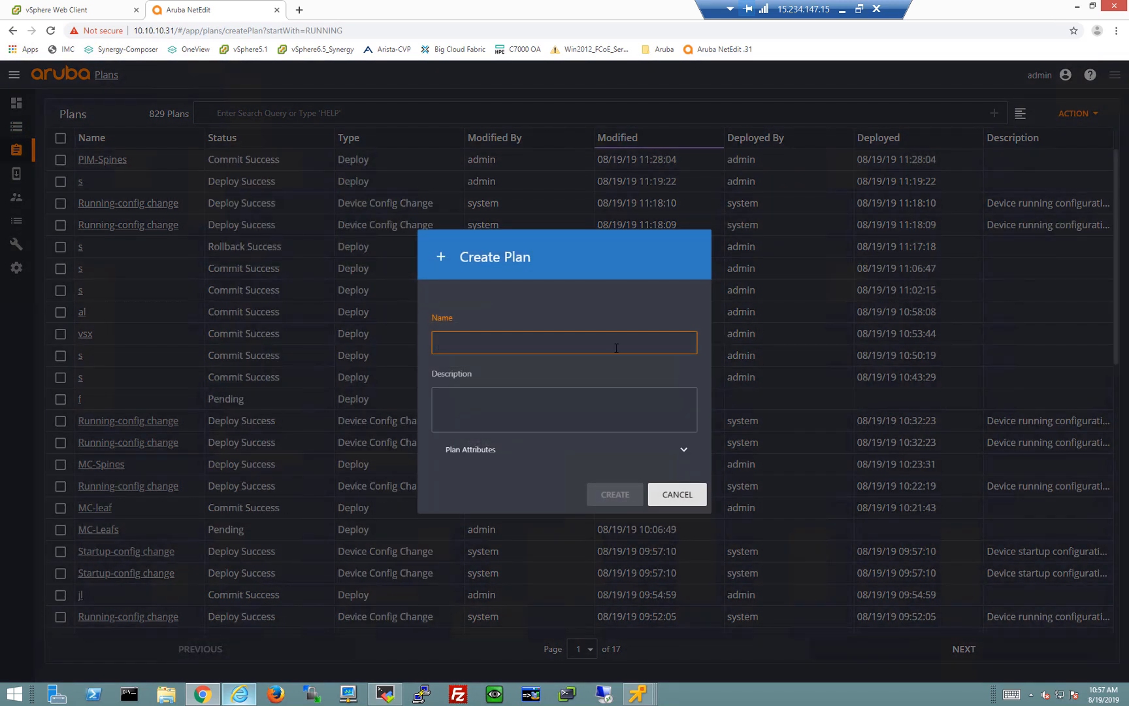
pyautogui.write('MC-Leafs')
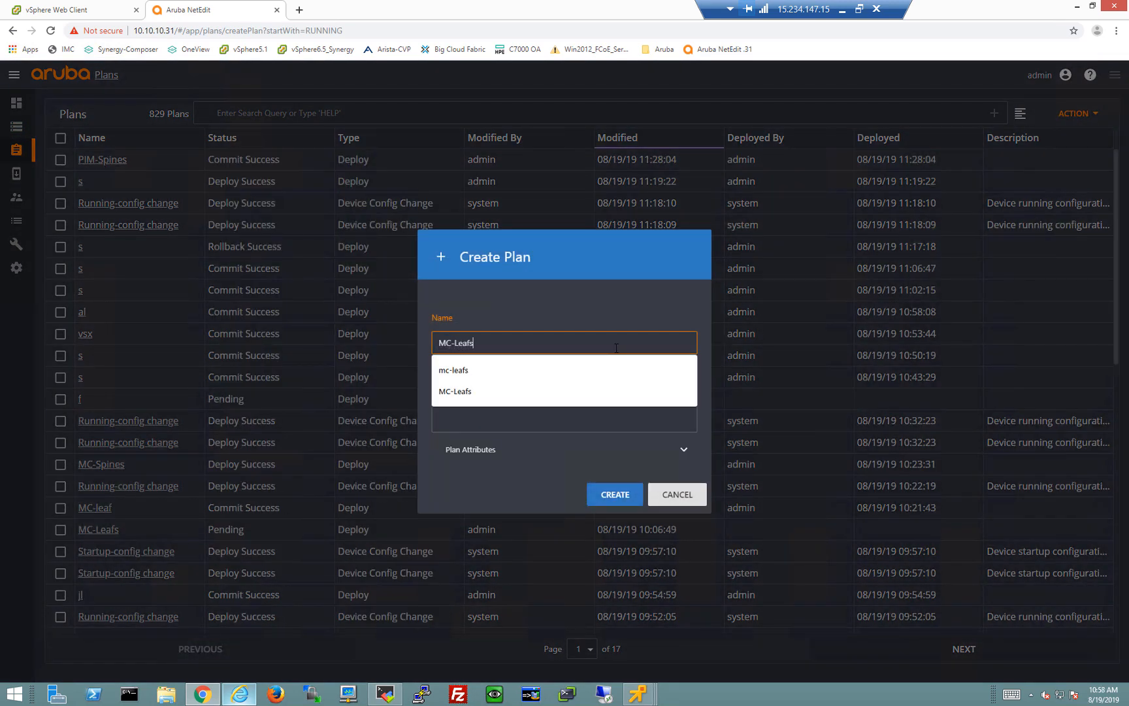
pyautogui.press('Return')
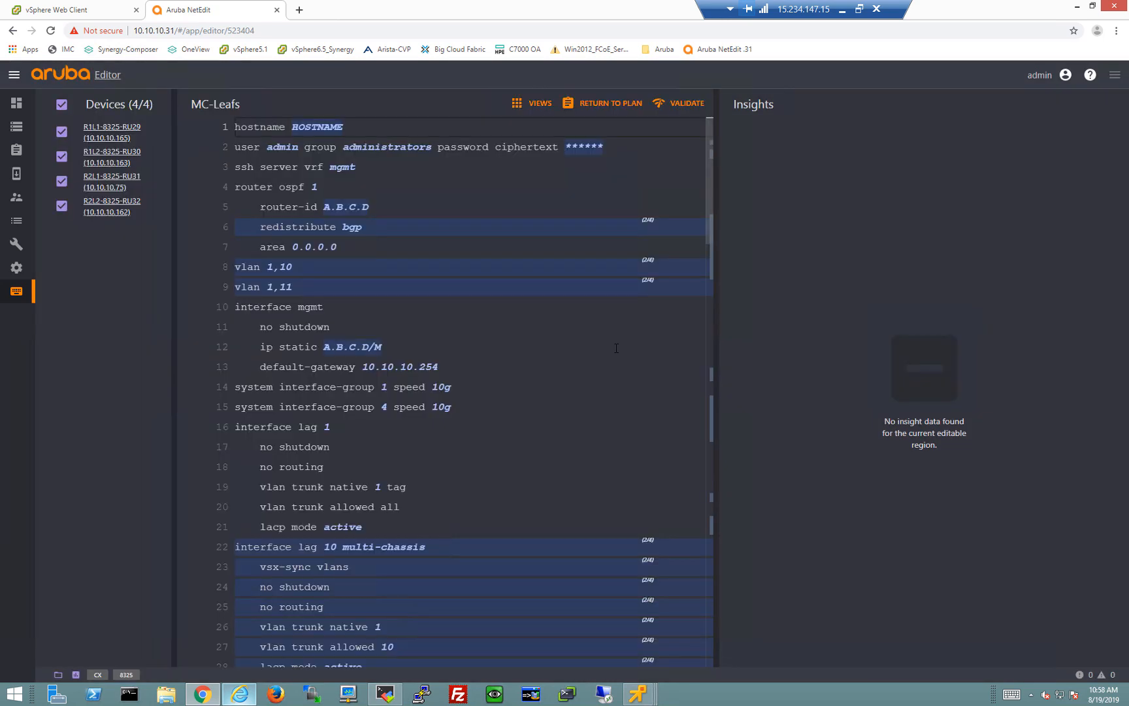
# Add a router pim section containing enable near the end of the MC-Leafs configuration, alongside the https-server lines
pyautogui.scroll(-8, 506, 431)
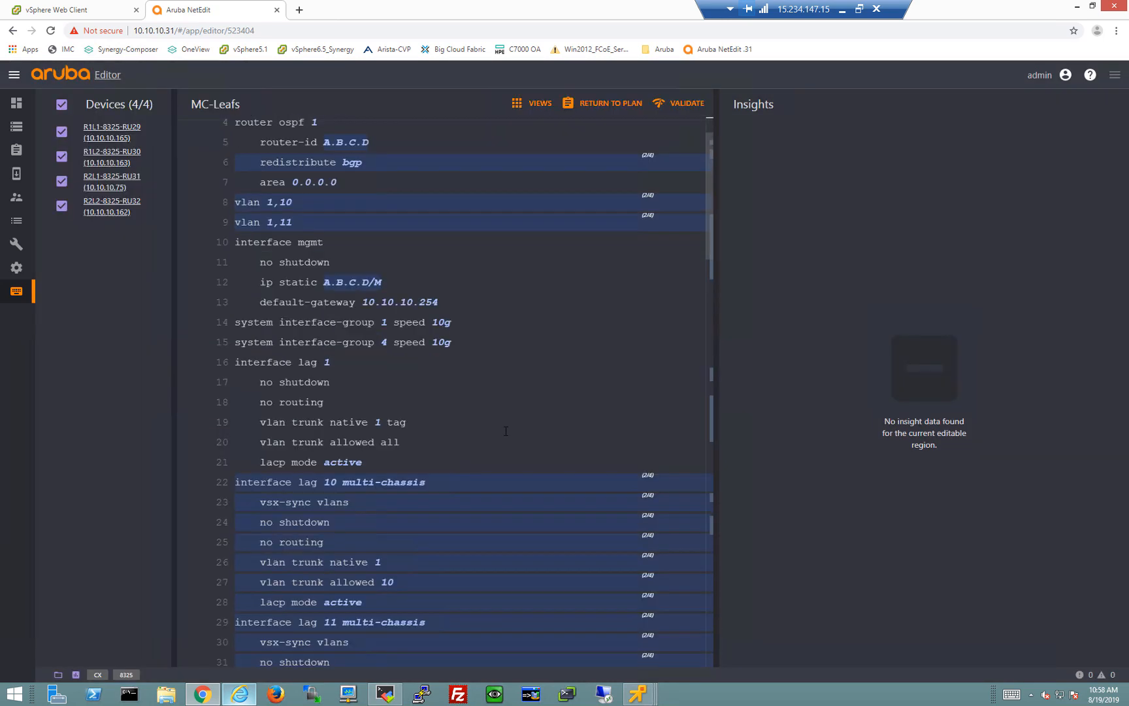
pyautogui.scroll(-16, 506, 431)
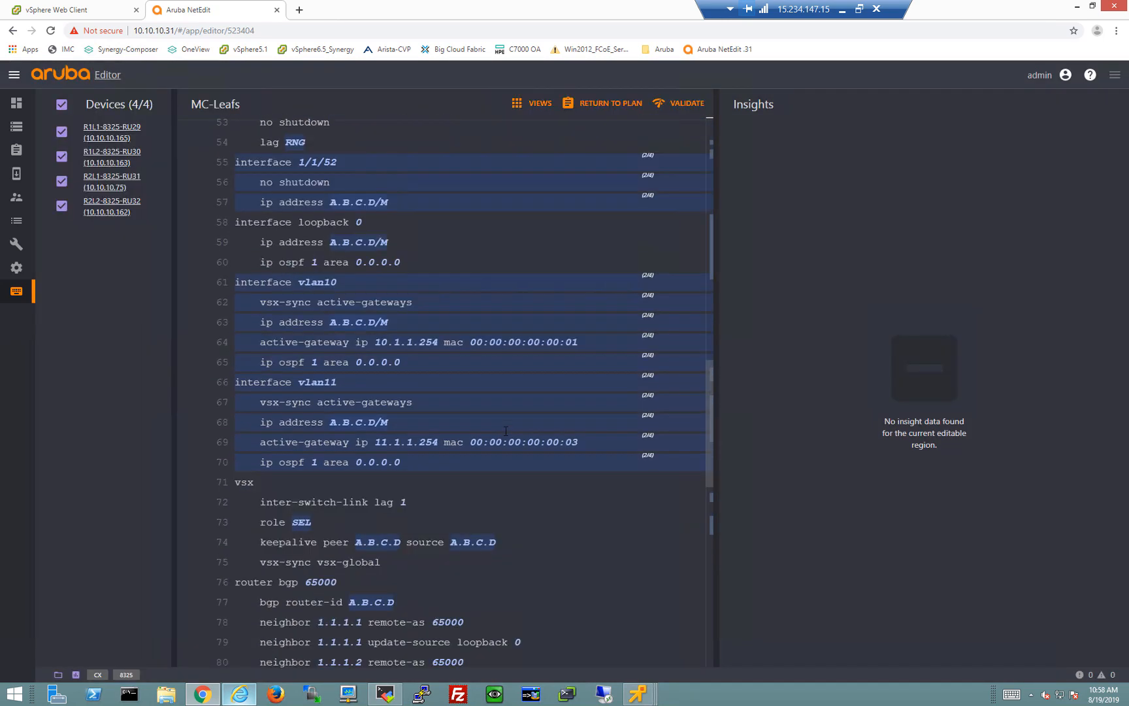
pyautogui.scroll(-5, 506, 431)
pyautogui.scroll(2, 388, 287)
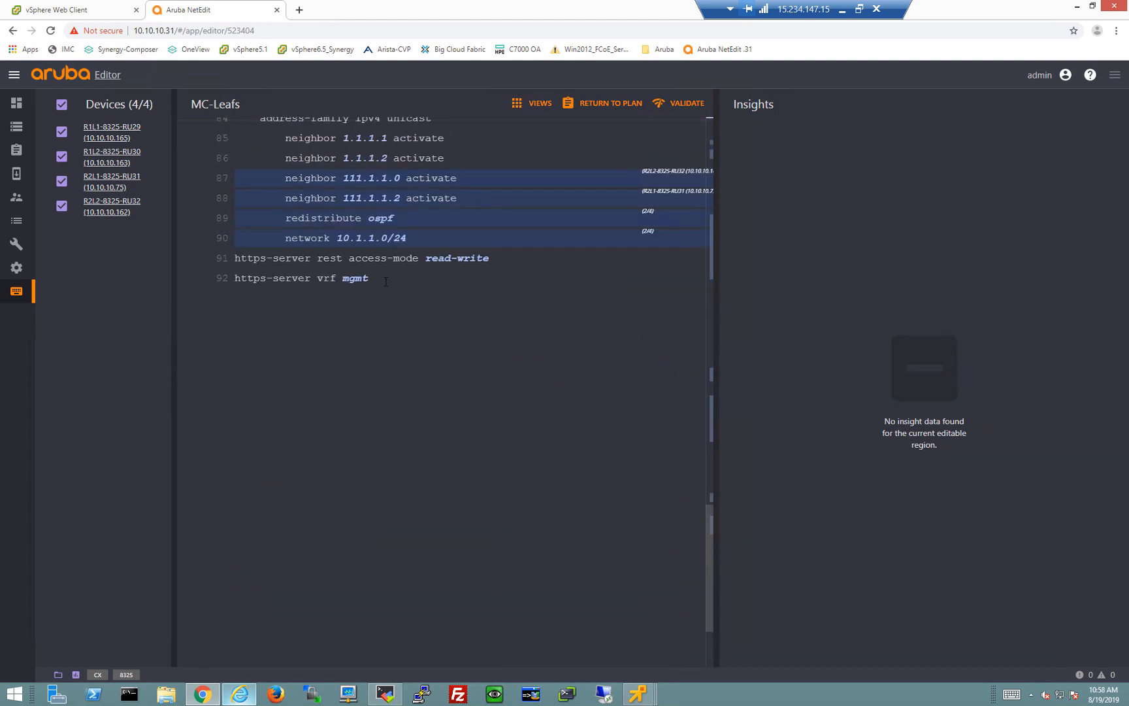
pyautogui.click(385, 278)
pyautogui.press('Return')
pyautogui.write('router pim')
pyautogui.press('Return')
pyautogui.press('Up')
pyautogui.press('Up')
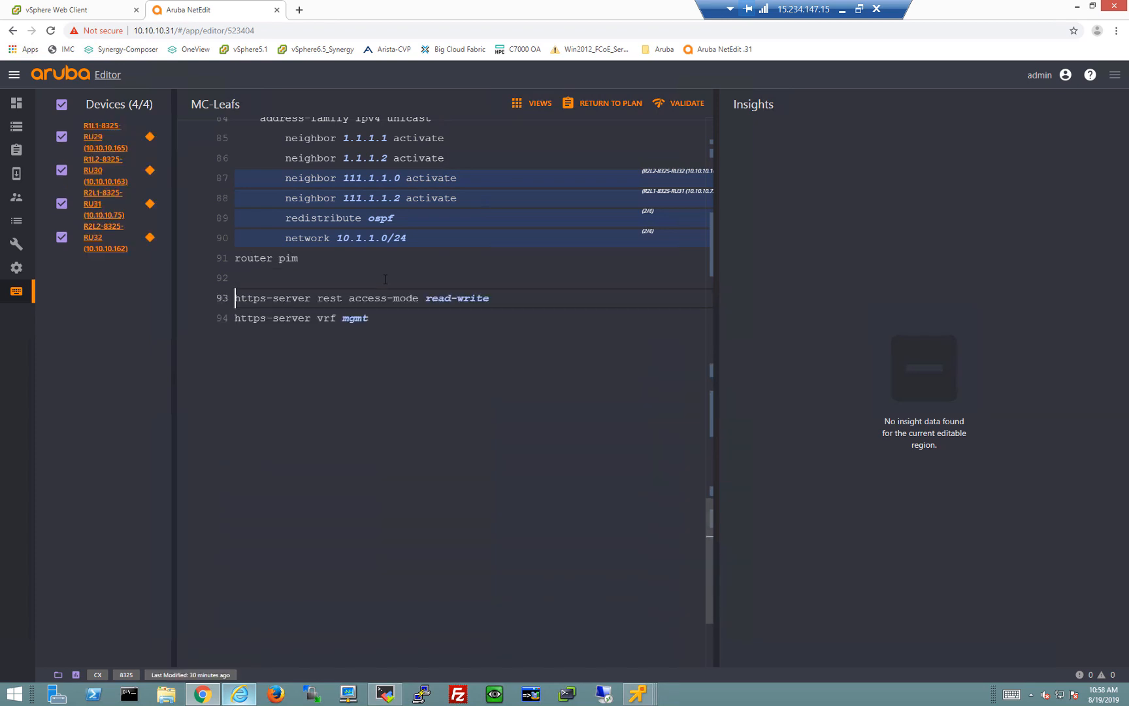
pyautogui.write('enable')
pyautogui.press('Return')
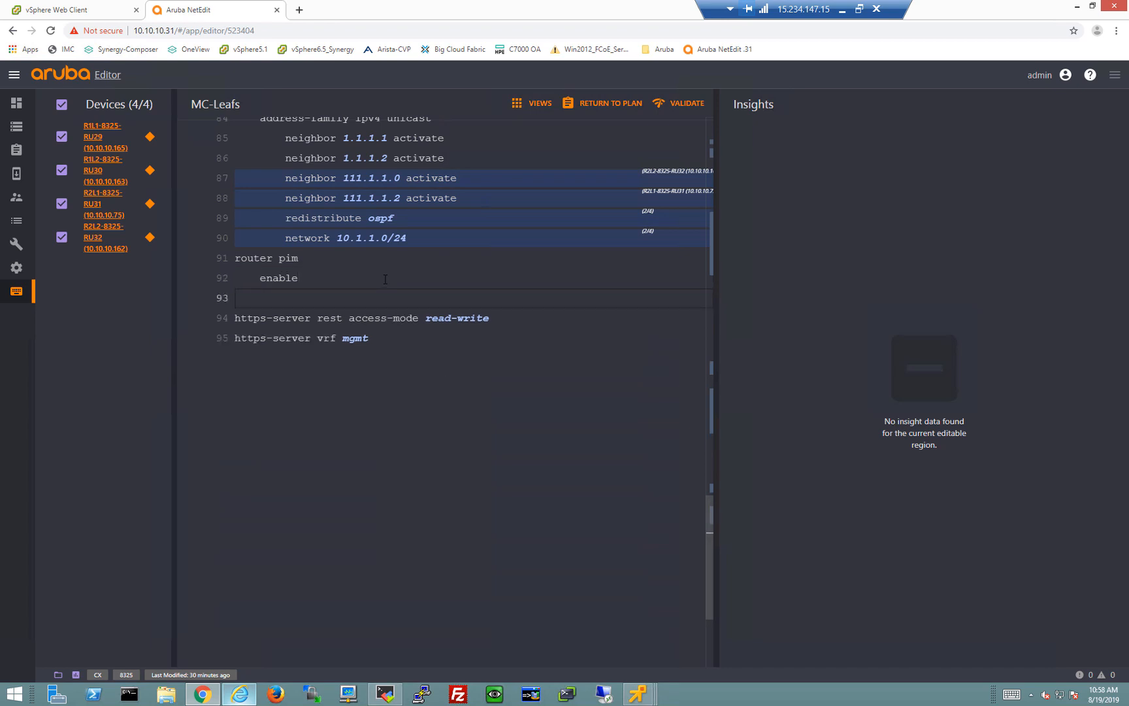
# Add rp-address 1.1.1.1 and active-active under router pim, leaving no blank line after them
pyautogui.write('rp-')
pyautogui.press('Return')
pyautogui.write('1.1.1.1')
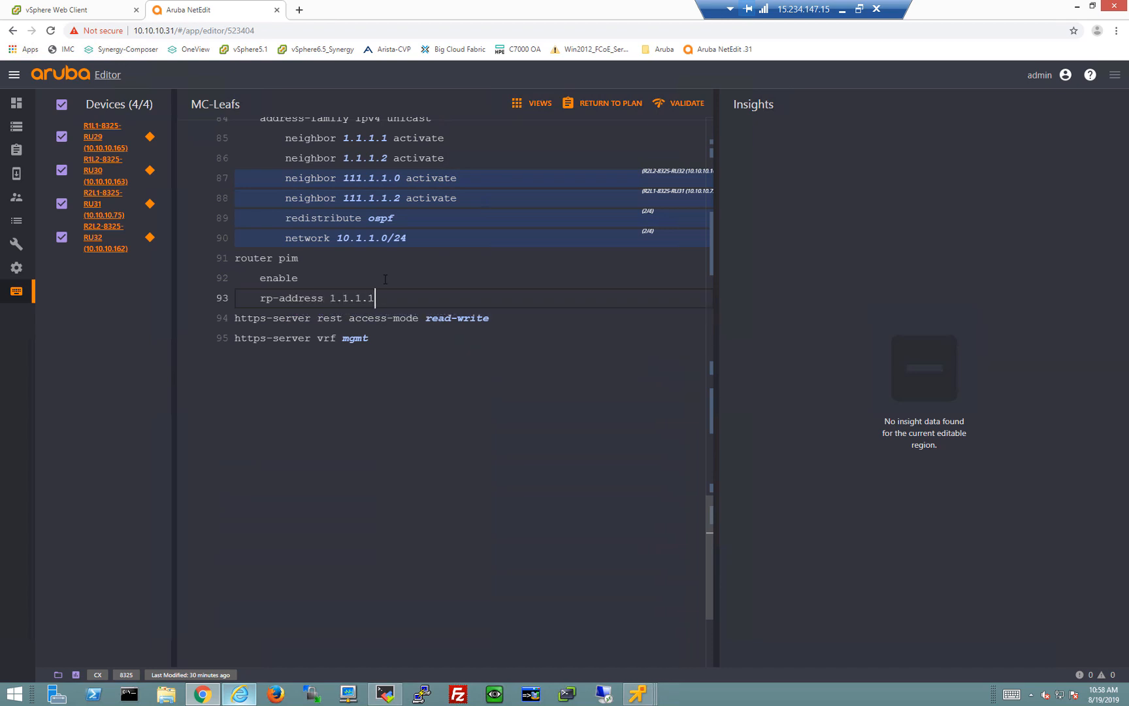
pyautogui.press('Return')
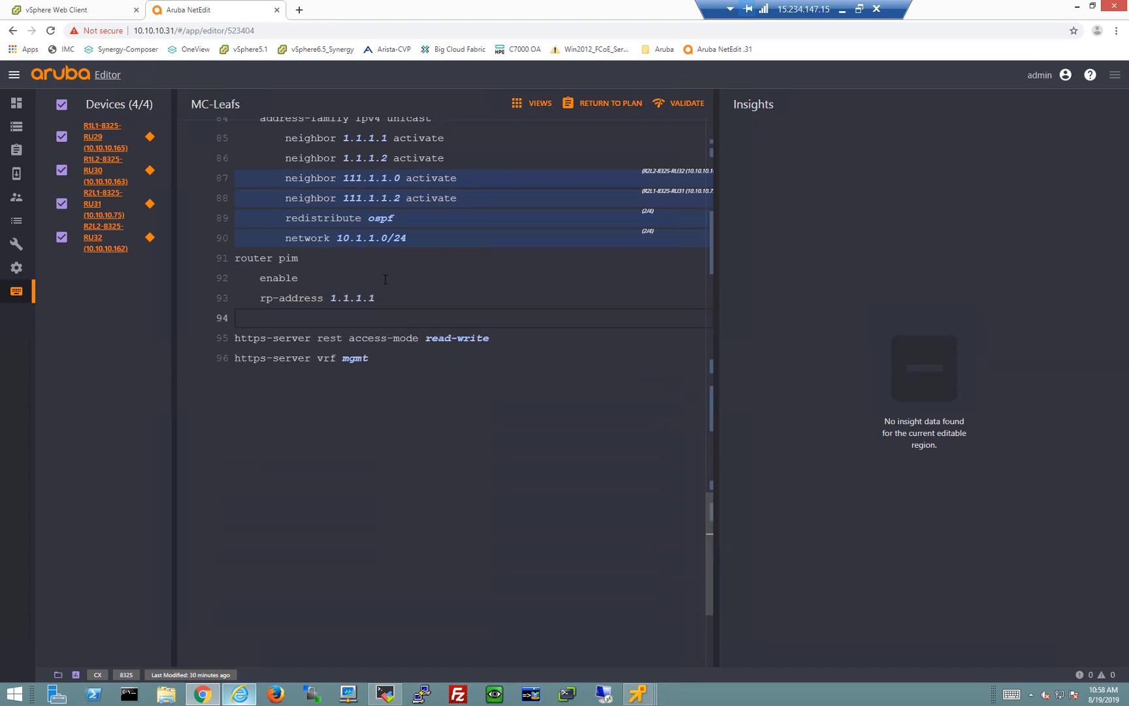
pyautogui.write('act')
pyautogui.press('Tab')
pyautogui.press('Return')
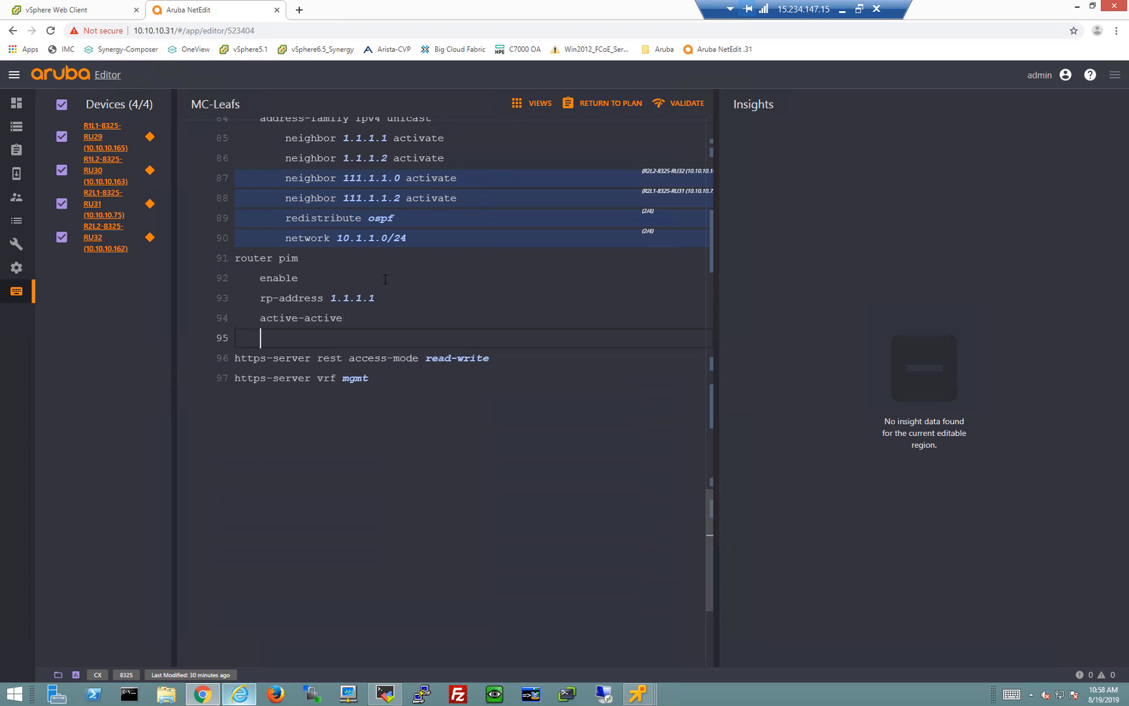
pyautogui.press('BackSpace')
pyautogui.press('BackSpace')
pyautogui.press('BackSpace')
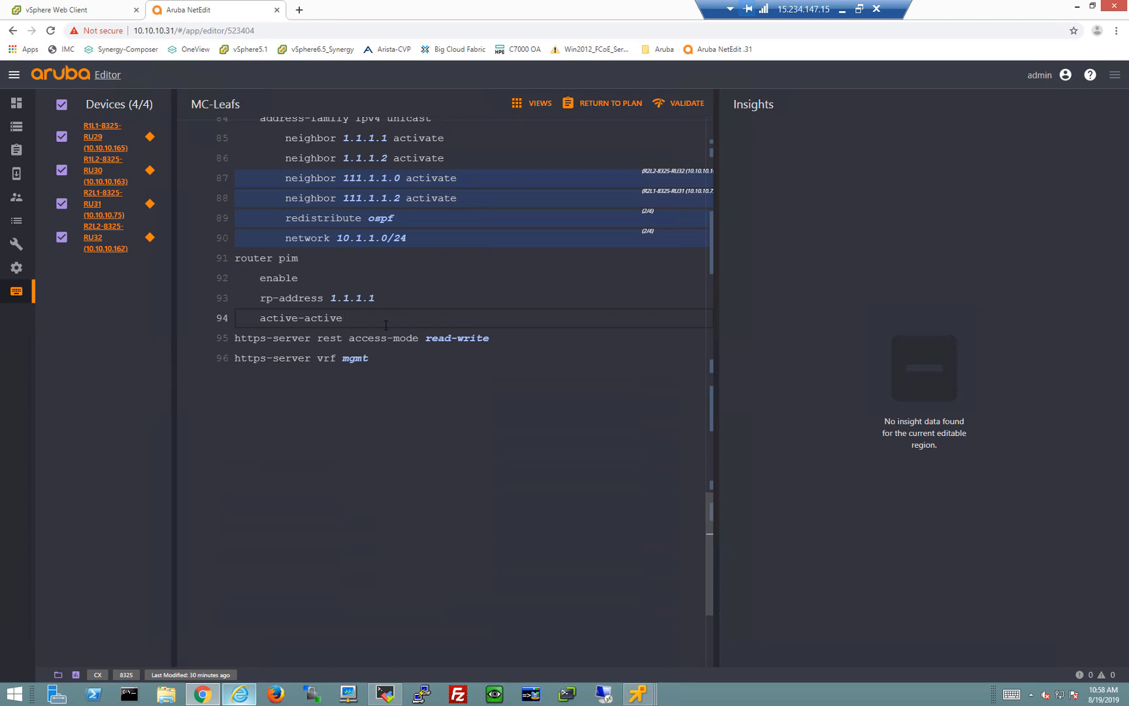
# Add ip pim-sparse enable under interface 1/1/49, after its OSPF network line, without a trailing blank line
pyautogui.scroll(7, 381, 390)
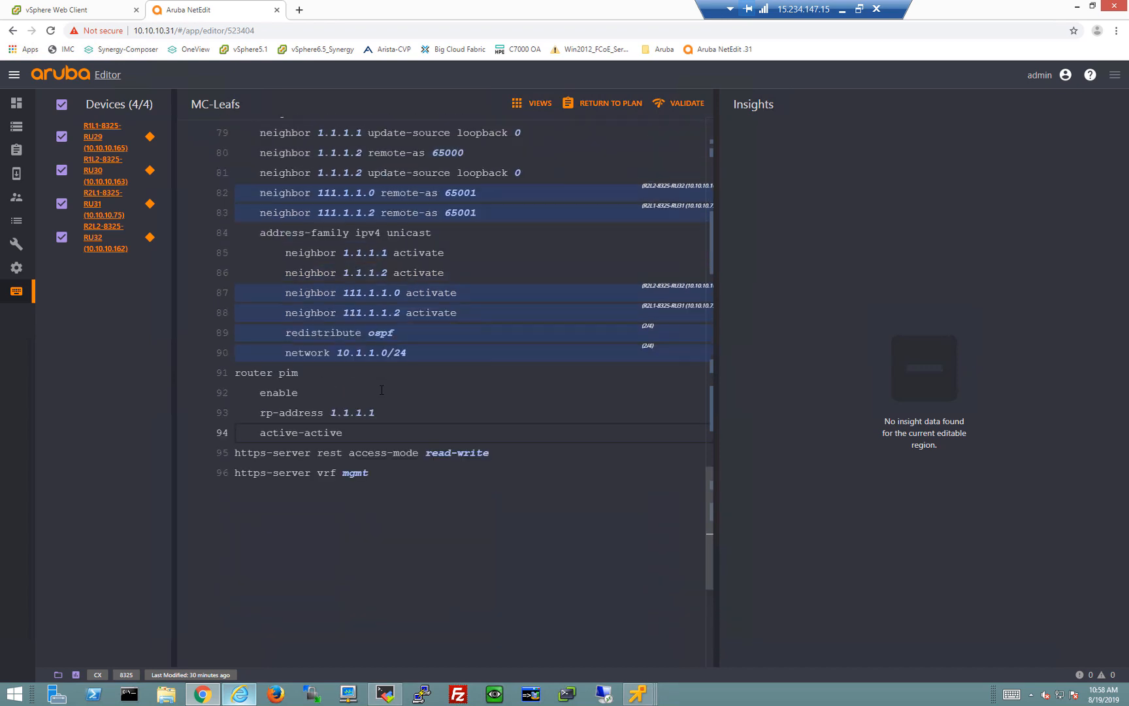
pyautogui.scroll(7, 382, 390)
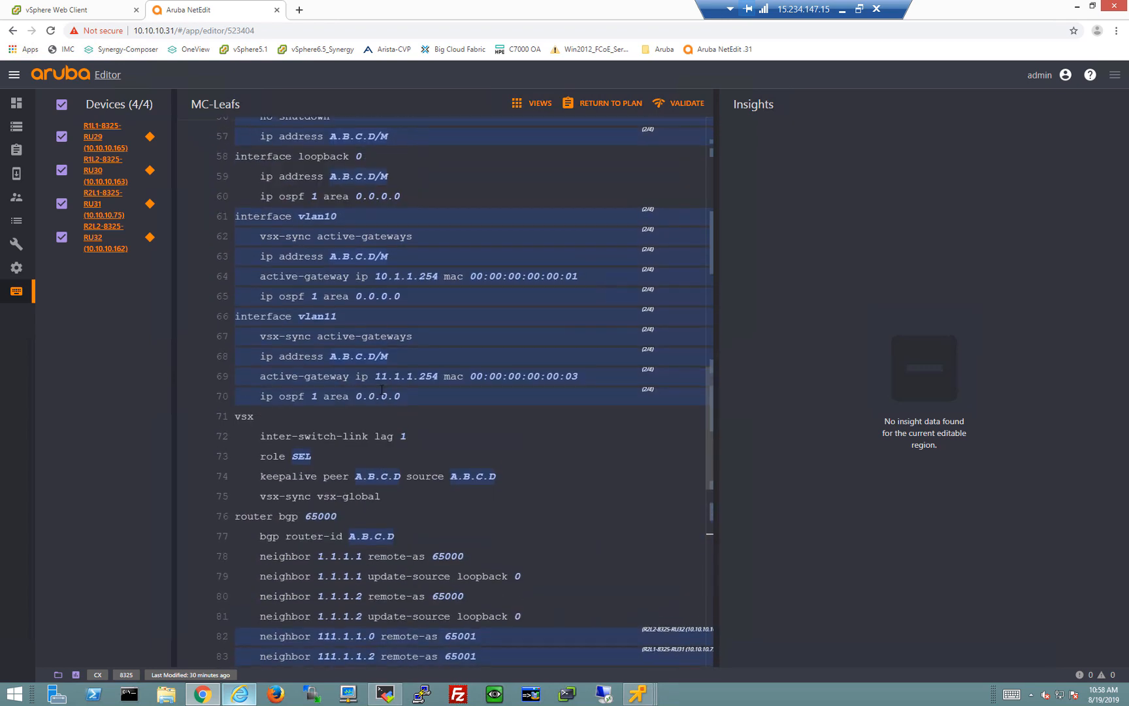
pyautogui.scroll(2, 383, 391)
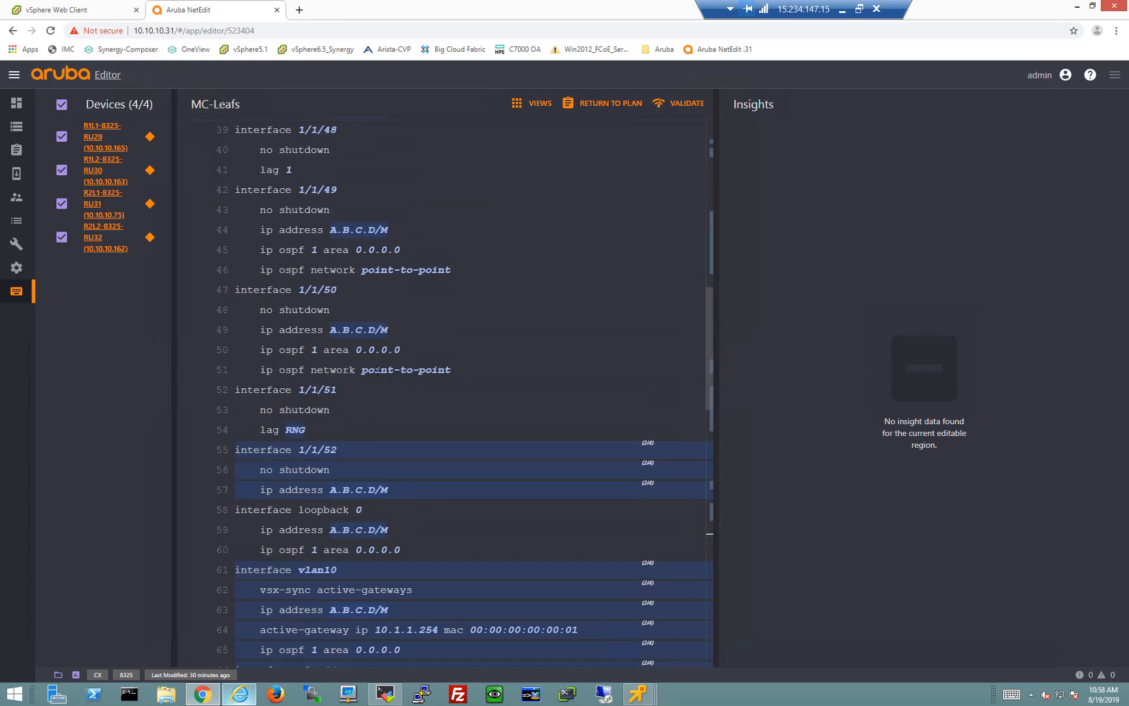
pyautogui.click(464, 275)
pyautogui.press('Return')
pyautogui.write('ip pim-sparse enable')
pyautogui.press('Return')
pyautogui.press('BackSpace')
pyautogui.press('BackSpace')
# Add ip pim-sparse enable under interface 1/1/50 and remove the extra blank line
pyautogui.click(481, 391)
pyautogui.press('Return')
pyautogui.write('ip pim-sparse ')
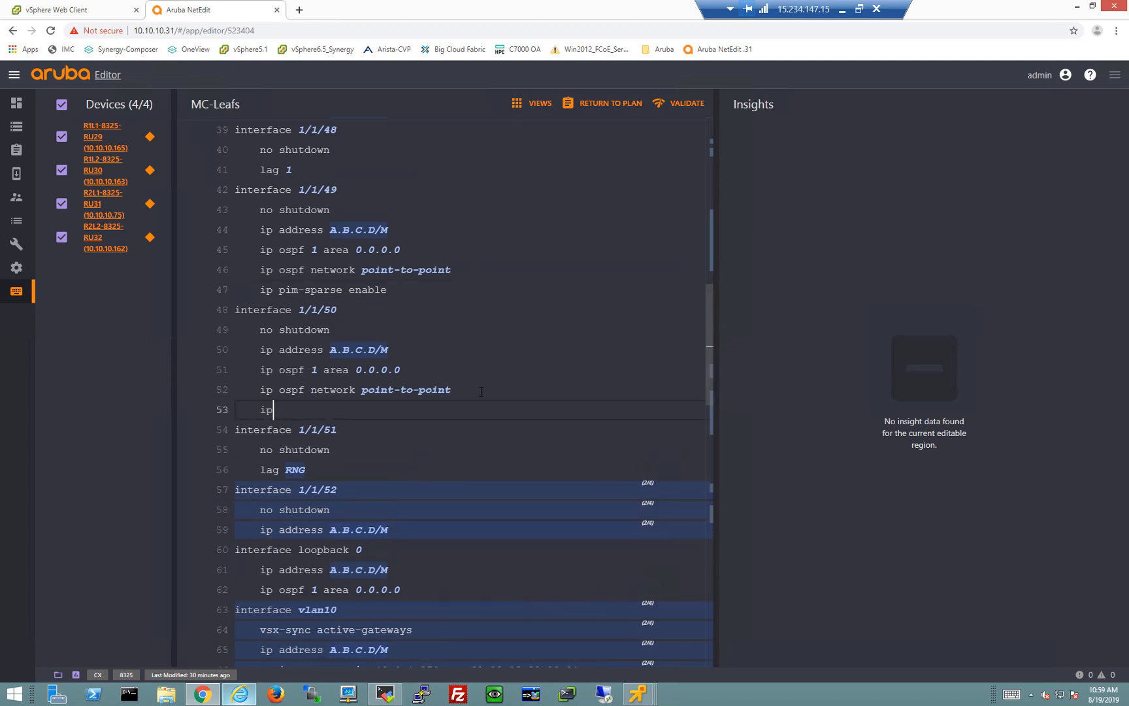
pyautogui.write('enable')
pyautogui.press('Return')
pyautogui.press('BackSpace')
pyautogui.press('BackSpace')
pyautogui.press('BackSpace')
# Add ip pim-sparse enable under interface loopback 0, after its OSPF area line, and remove the extra blank line
pyautogui.click(456, 578)
pyautogui.click(451, 593)
pyautogui.press('Return')
pyautogui.write('ip pim-sparse enable')
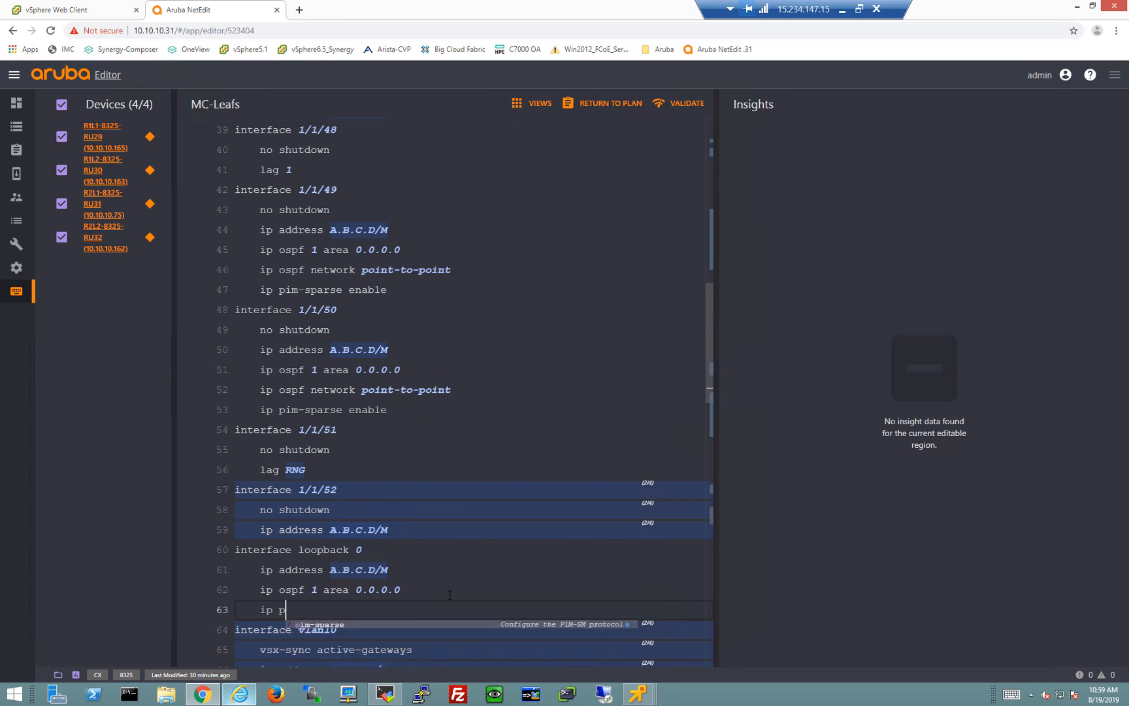
pyautogui.press('Return')
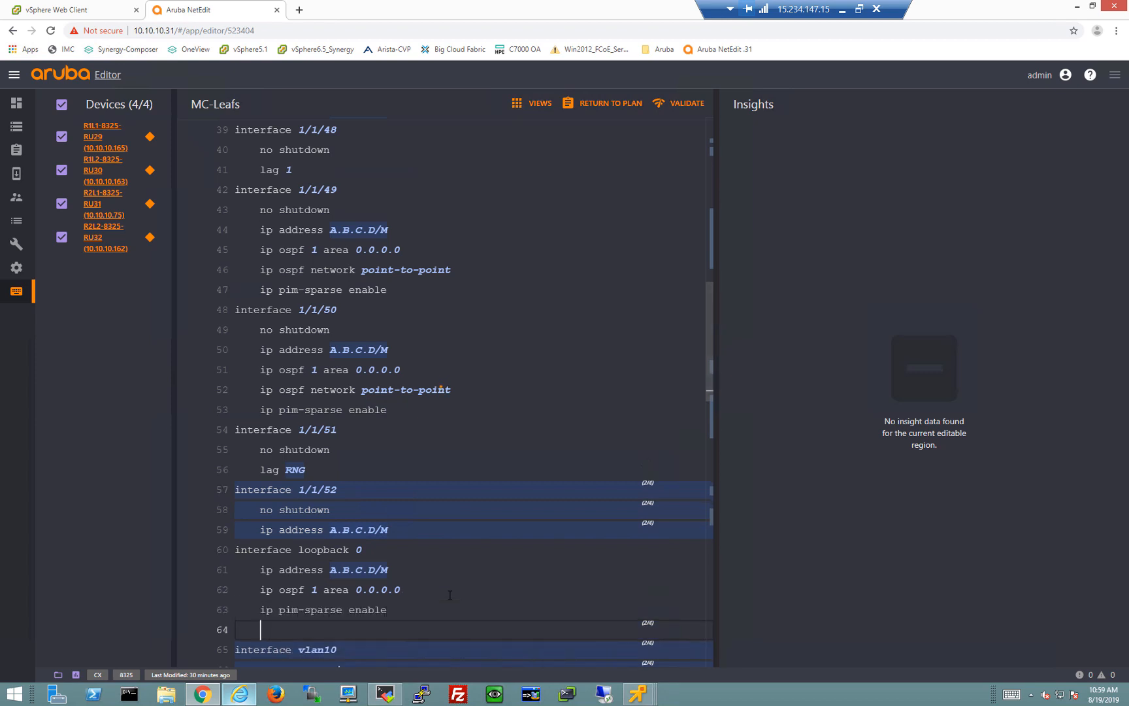
pyautogui.press('BackSpace')
pyautogui.press('BackSpace')
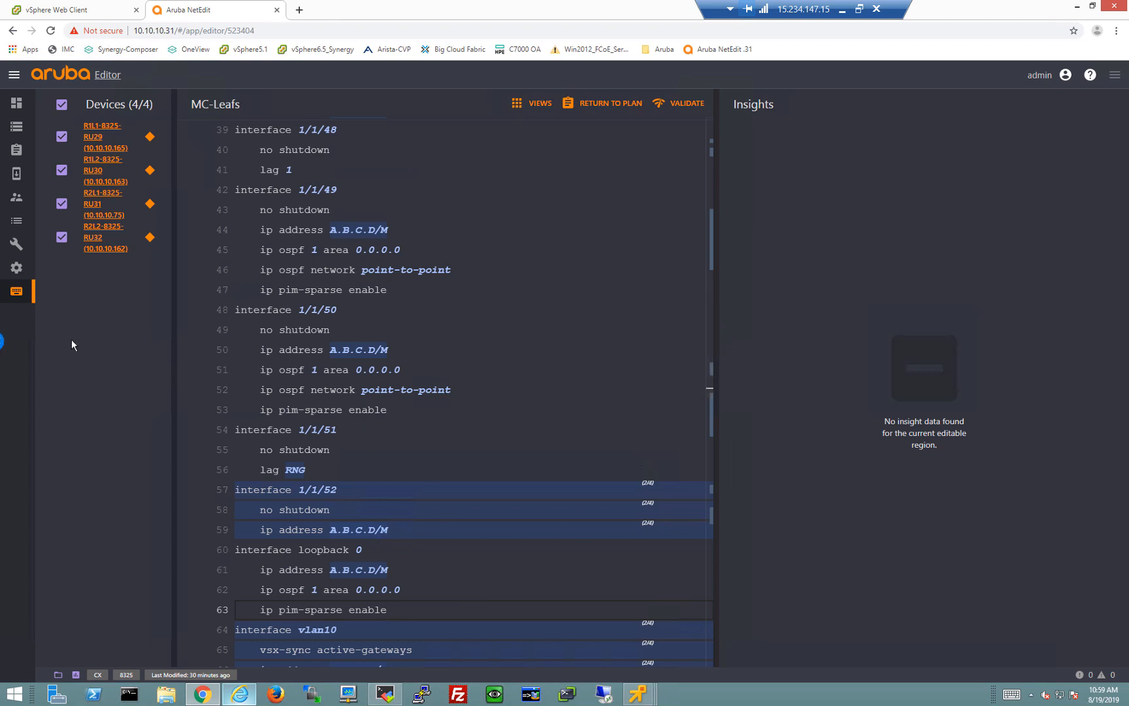
# Limit editing to R1L1-8325-RU29 and R1L2-8325-RU30, and add a vlan 10 section after the vlan 1,10 line
pyautogui.click(61, 206)
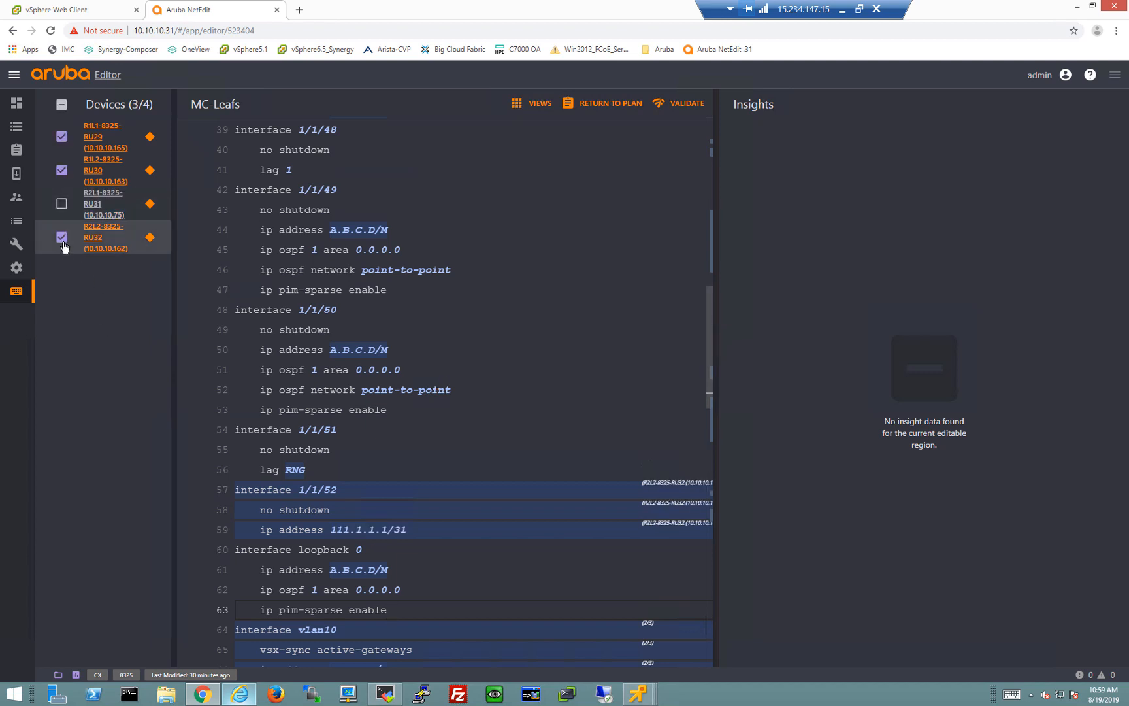
pyautogui.click(63, 239)
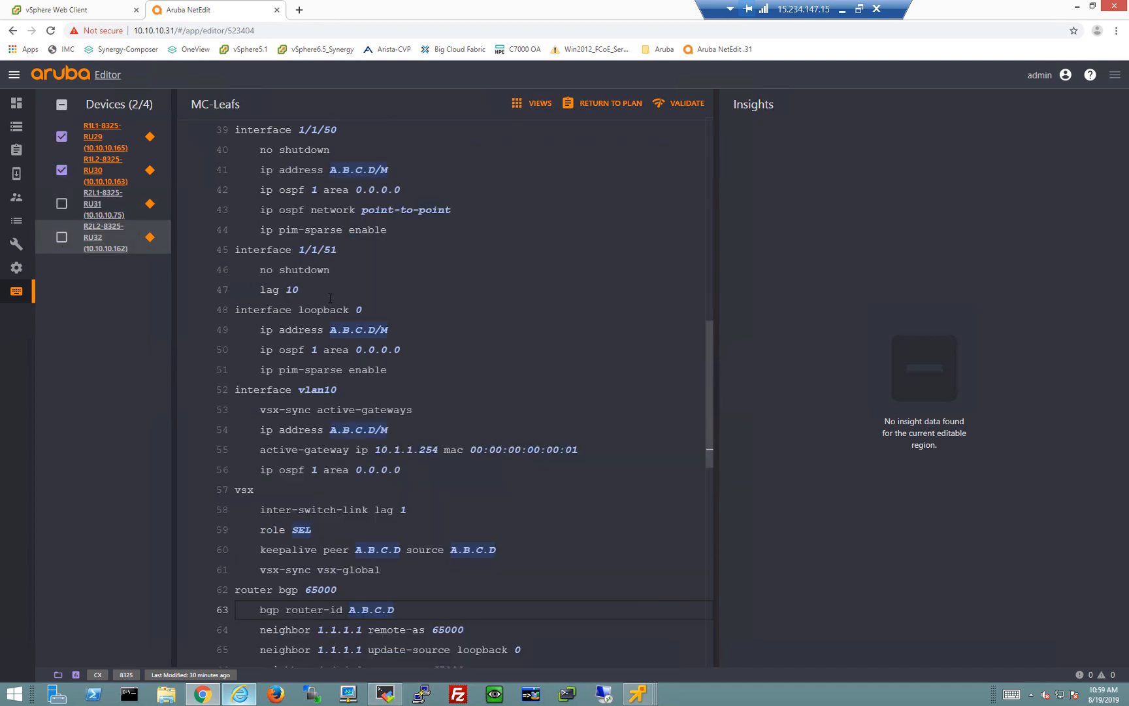
pyautogui.scroll(10, 328, 292)
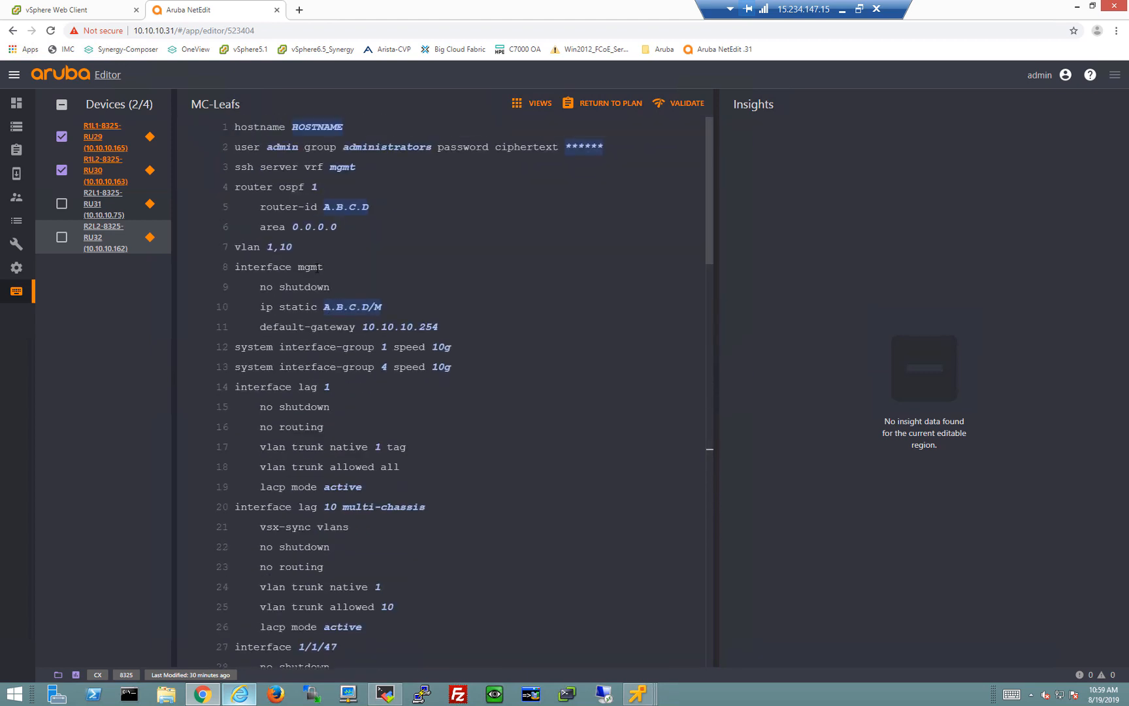
pyautogui.click(314, 251)
pyautogui.press('Return')
pyautogui.write('vlan 10')
pyautogui.press('Return')
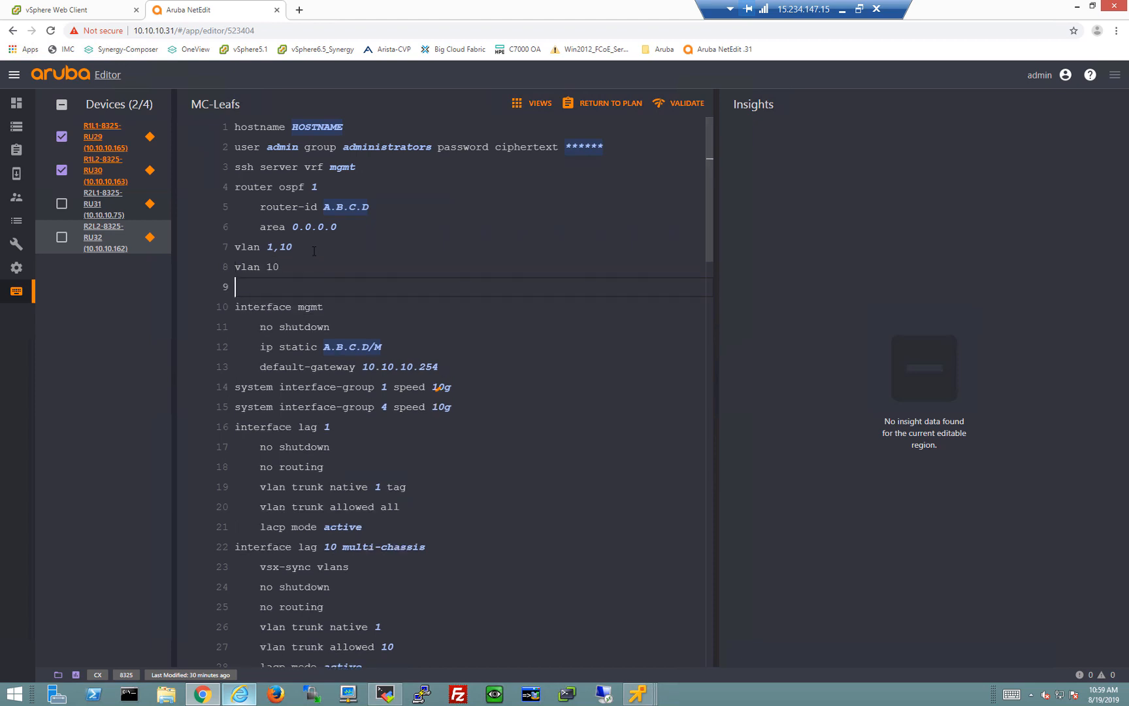
# Add ip igmp snooping enable under vlan 10 and remove the extra blank line
pyautogui.write('ip igh')
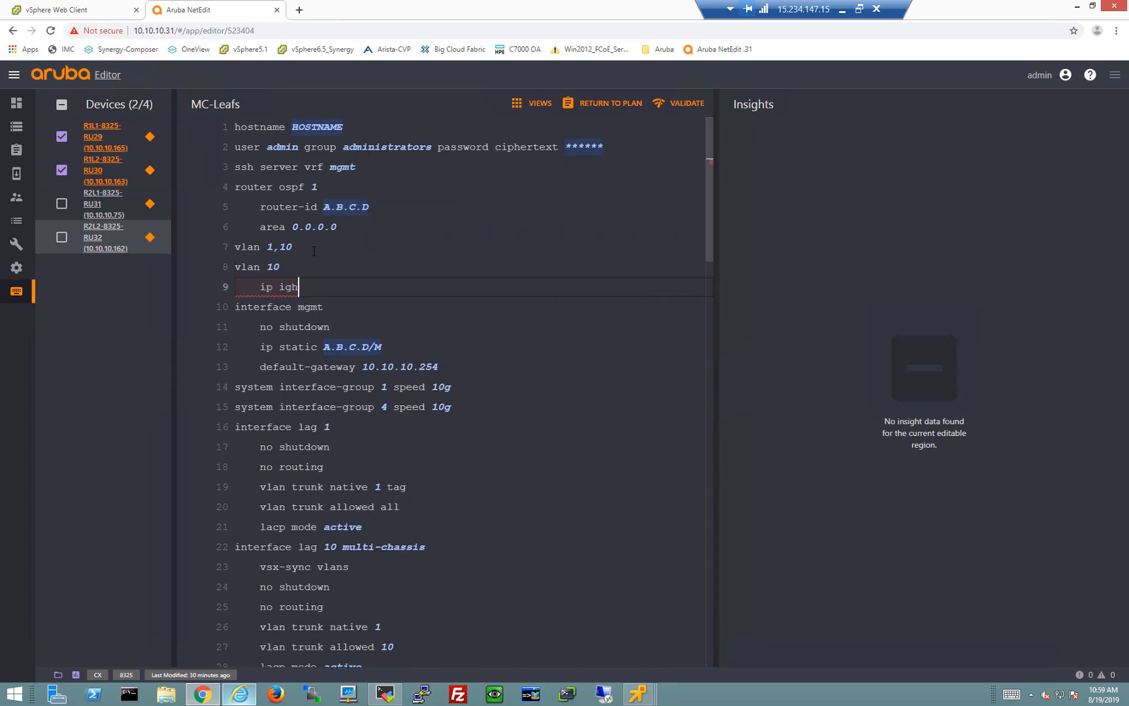
pyautogui.press('BackSpace')
pyautogui.press('Tab')
pyautogui.press('BackSpace')
pyautogui.press('BackSpace')
pyautogui.write('mp snooping enable')
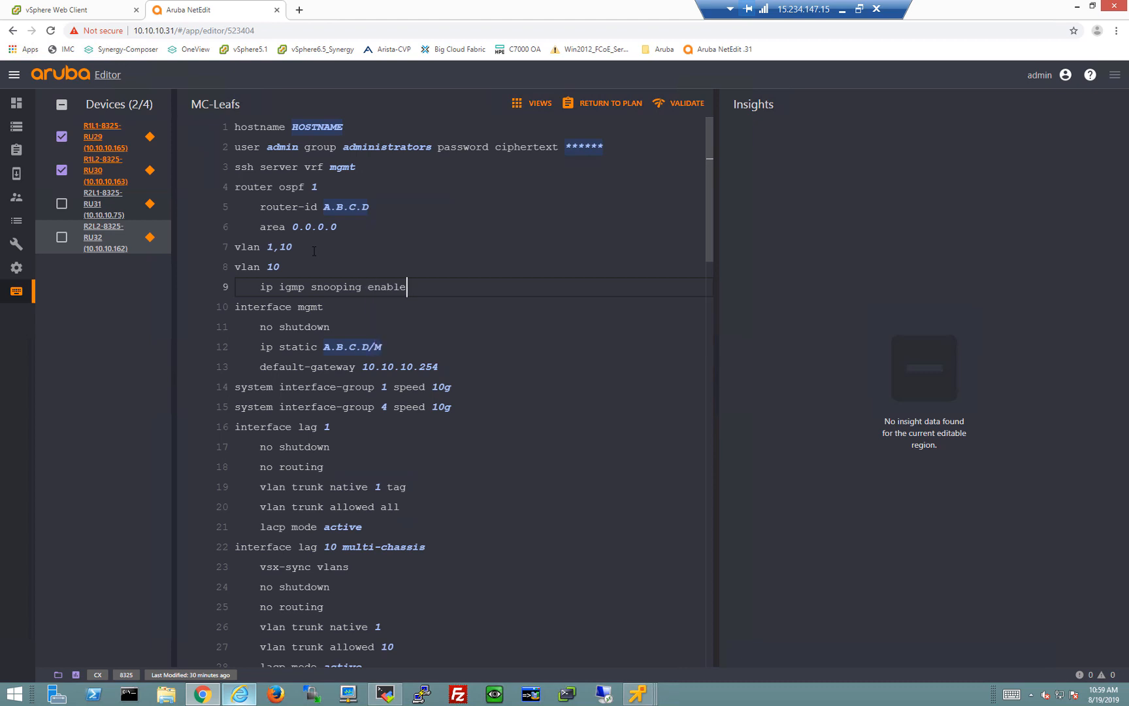
pyautogui.press('Return')
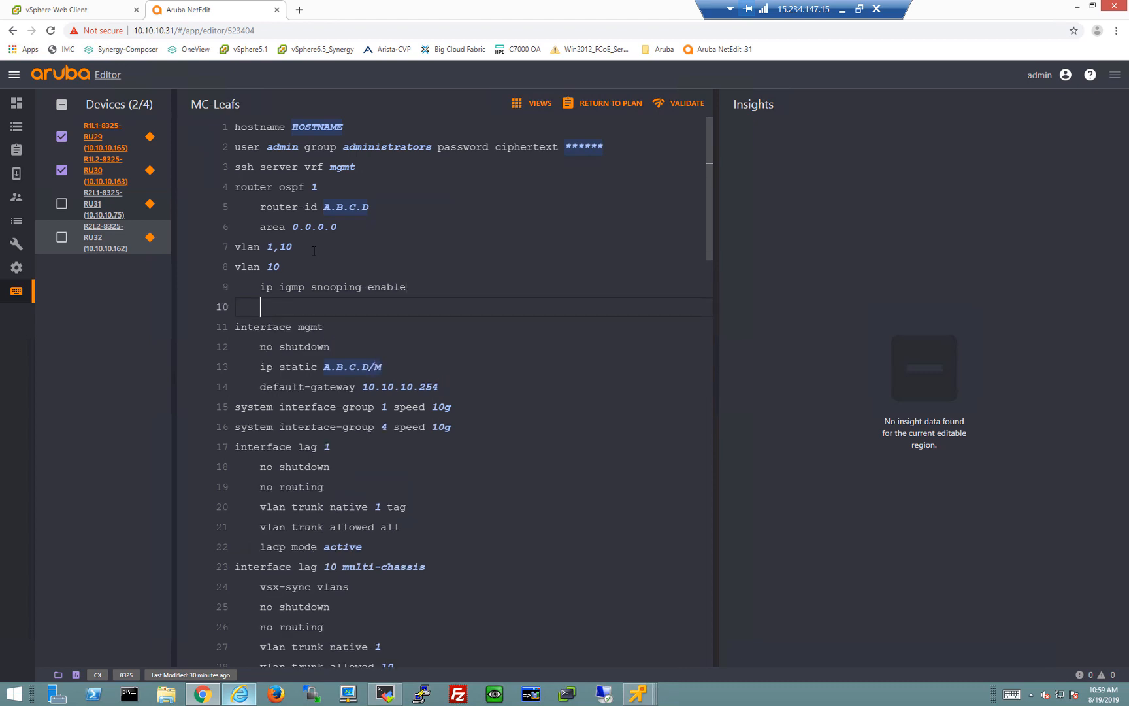
pyautogui.press('BackSpace')
pyautogui.press('BackSpace')
pyautogui.press('BackSpace')
pyautogui.press('BackSpace')
pyautogui.press('BackSpace')
pyautogui.scroll(-12, 339, 286)
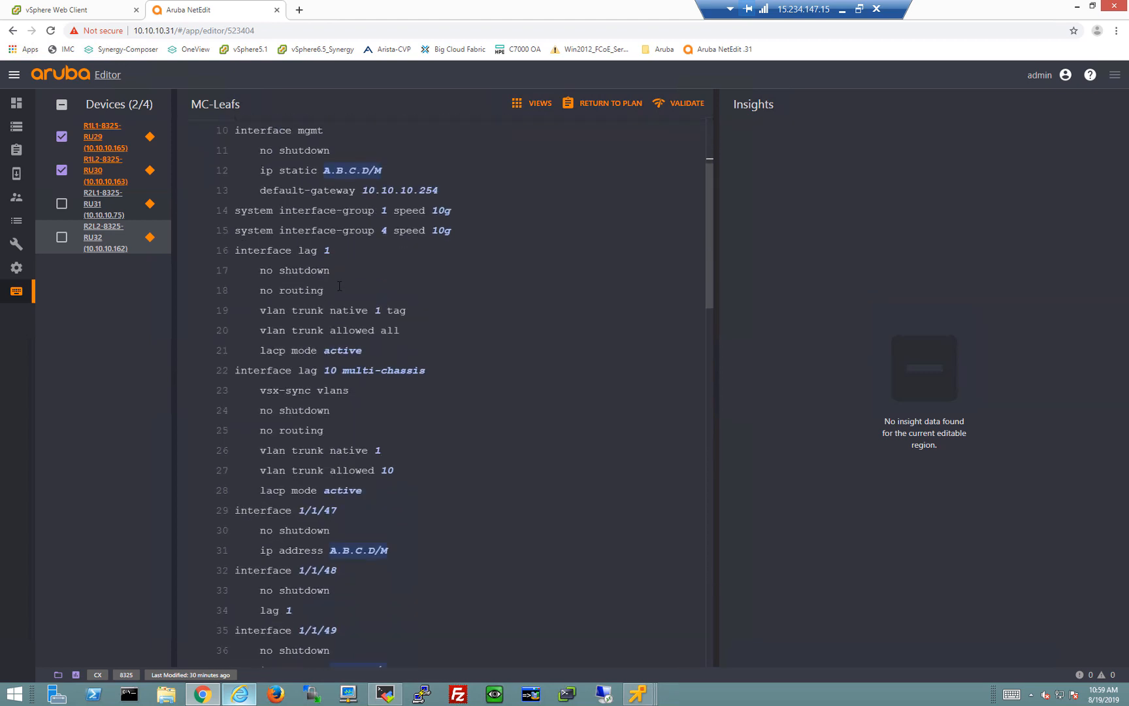
# Add ip igmp enable under interface vlan10, after its OSPF area line
pyautogui.scroll(-3, 339, 285)
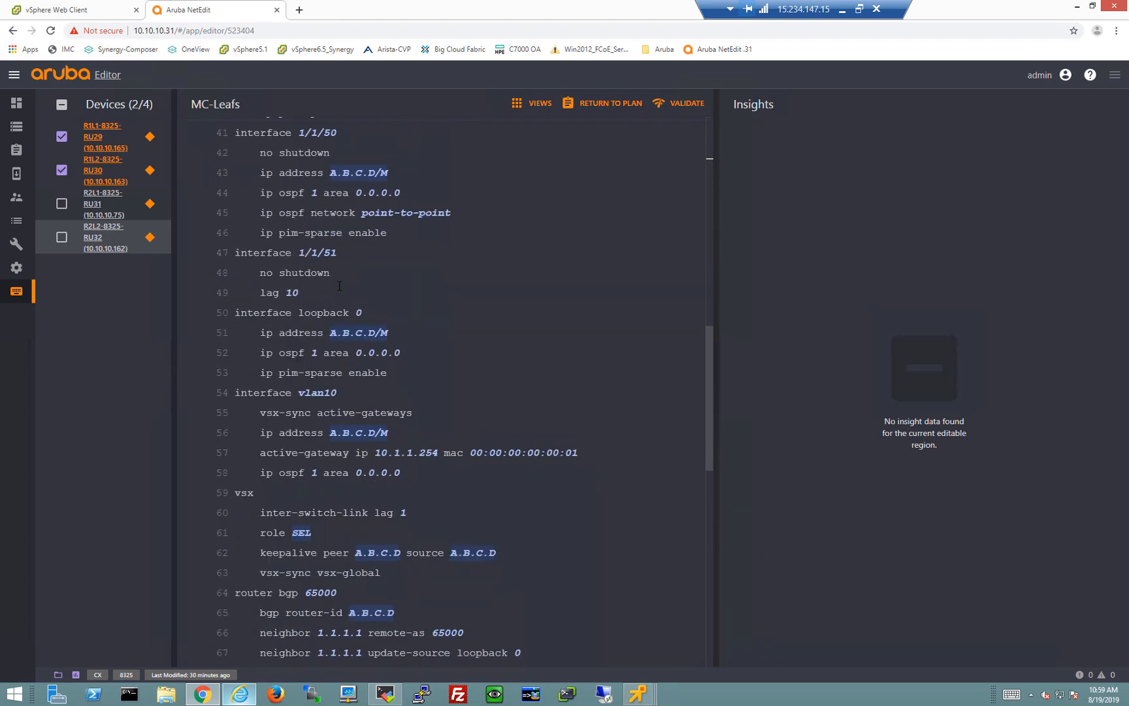
pyautogui.click(428, 326)
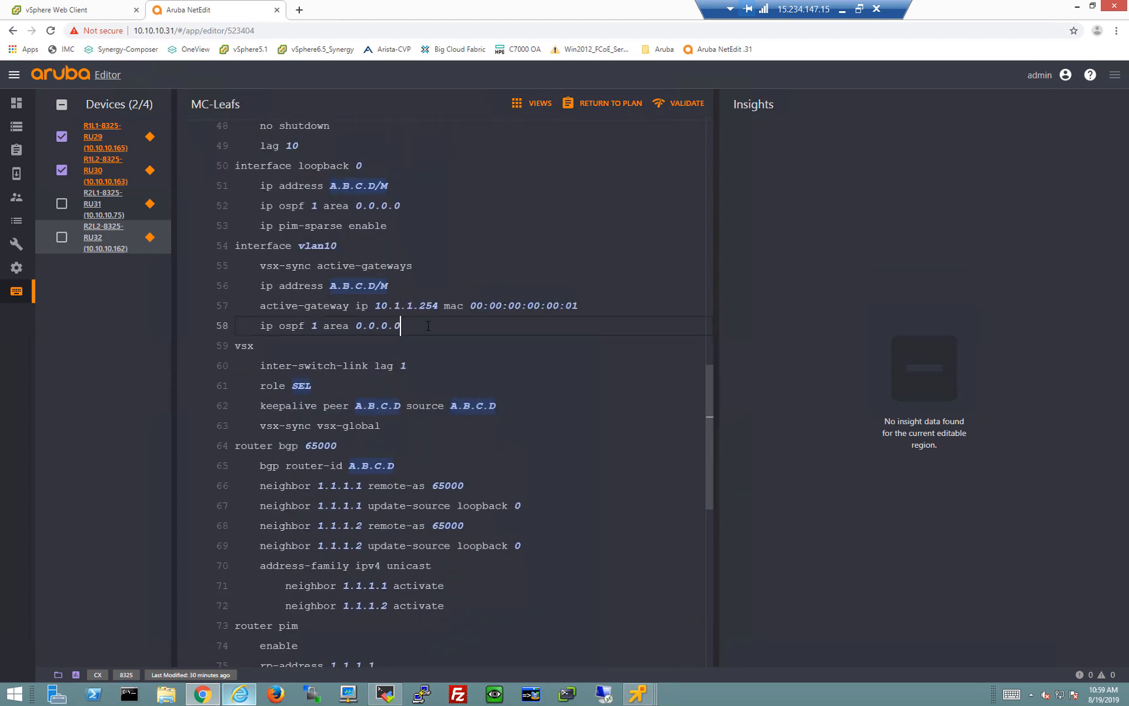
pyautogui.press('Return')
pyautogui.write('ip igmp en')
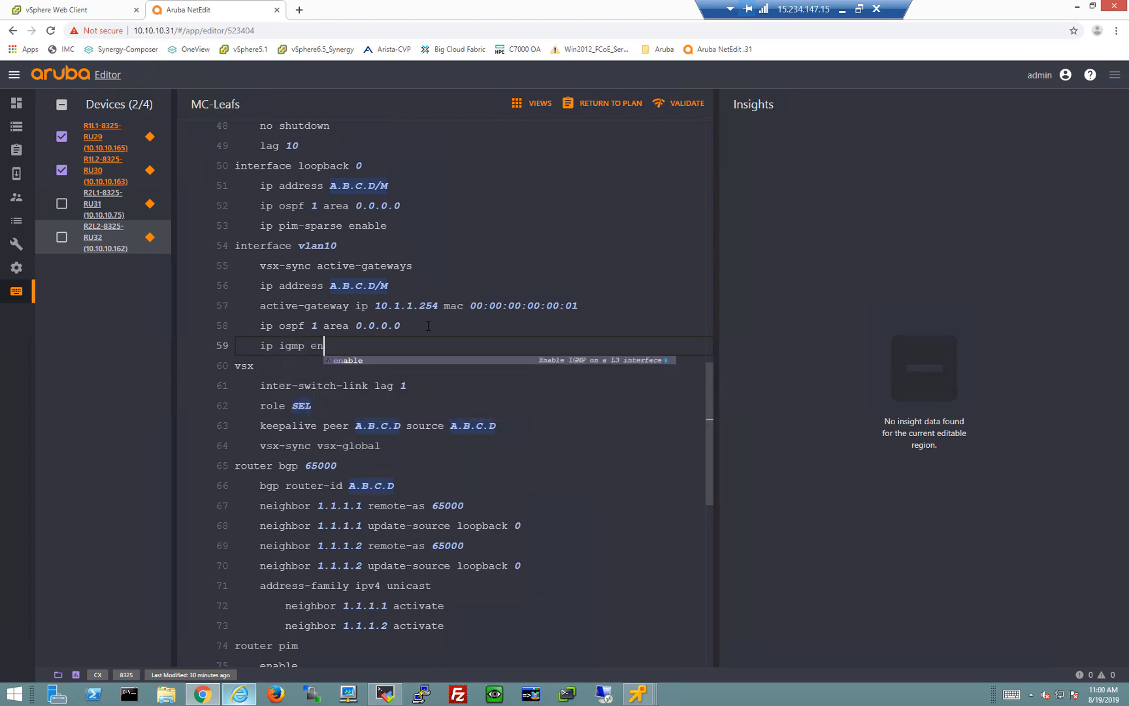
pyautogui.press('Return')
# Add ip pim-sparse enable under interface vlan10, after the ip igmp enable line, and remove the extra blank line
pyautogui.press('Return')
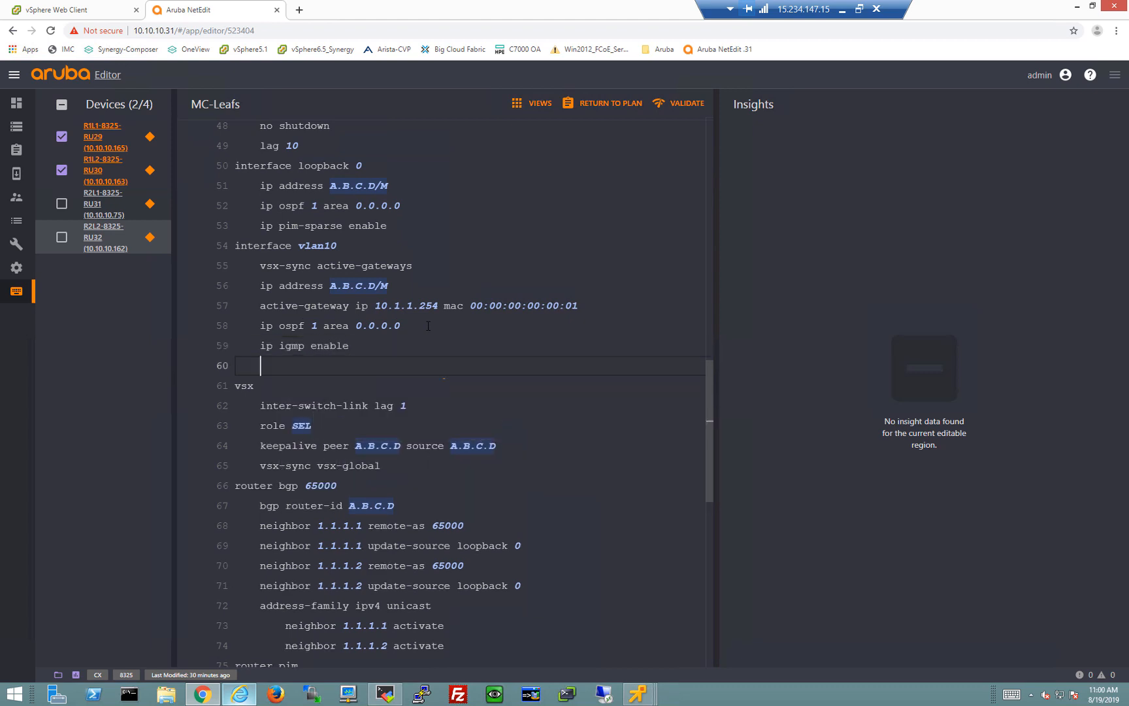
pyautogui.write('ip p')
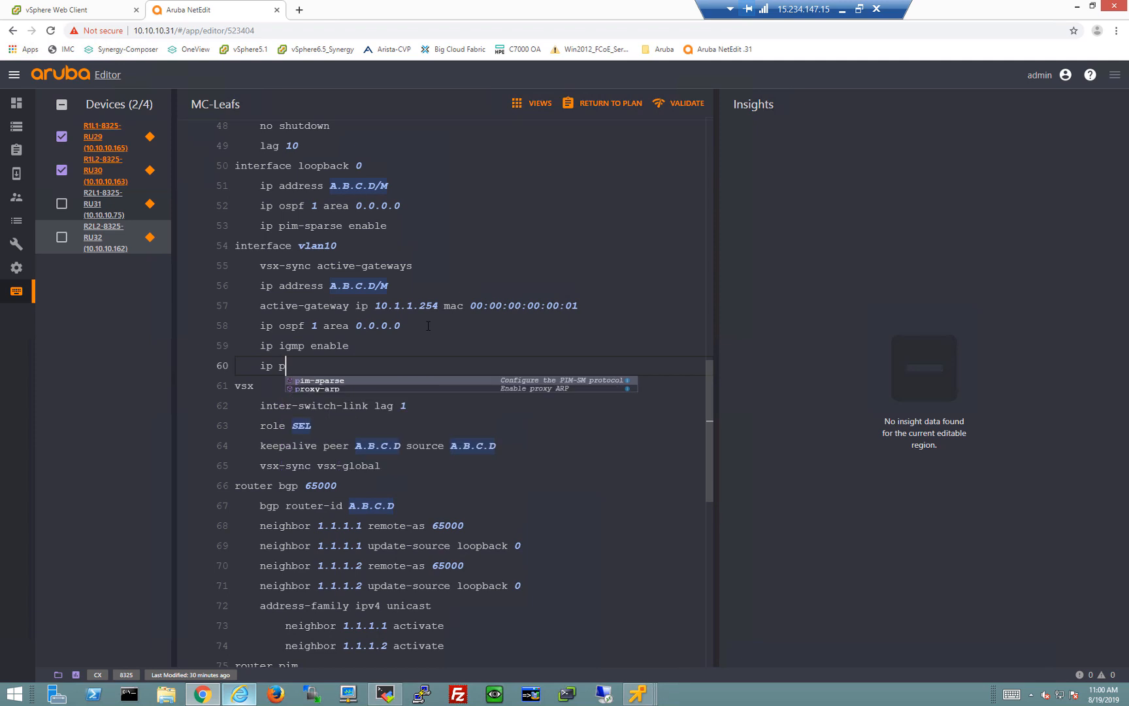
pyautogui.write('im-sparse en')
pyautogui.press('Return')
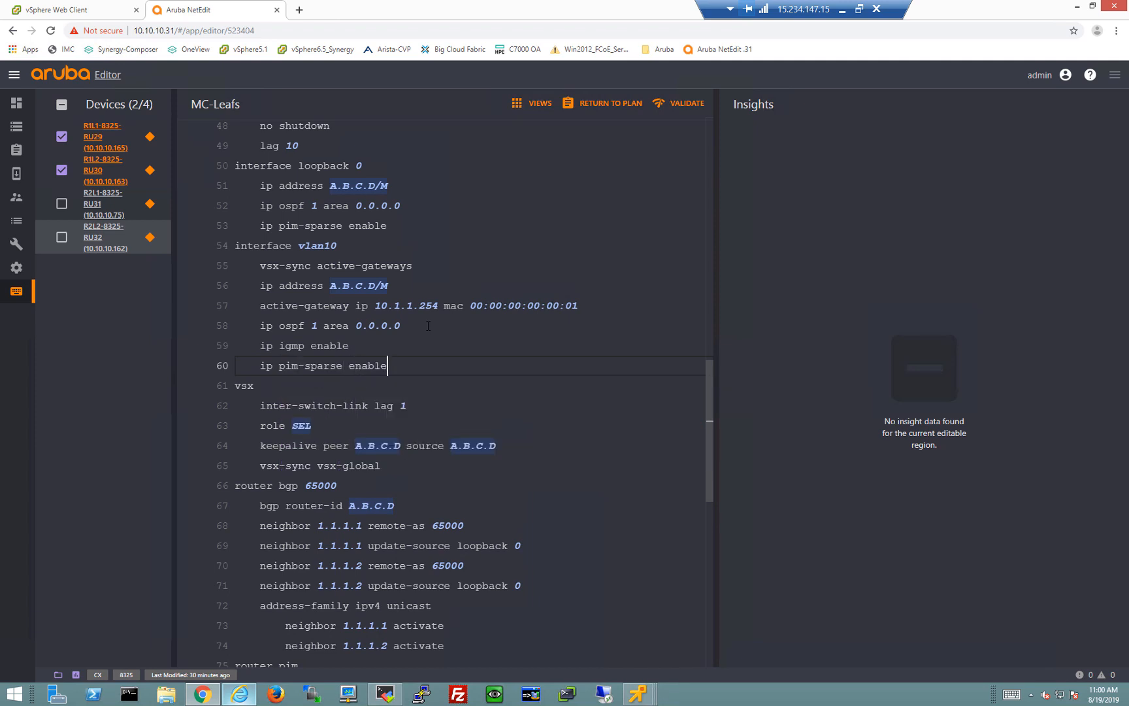
pyautogui.press('Return')
pyautogui.press('BackSpace')
pyautogui.press('BackSpace')
pyautogui.press('BackSpace')
# Limit editing to R2L1-8325-RU31 and R2L2-8325-RU32, and add a vlan 11 section after the vlan 1,11 line
pyautogui.click(61, 203)
pyautogui.click(61, 237)
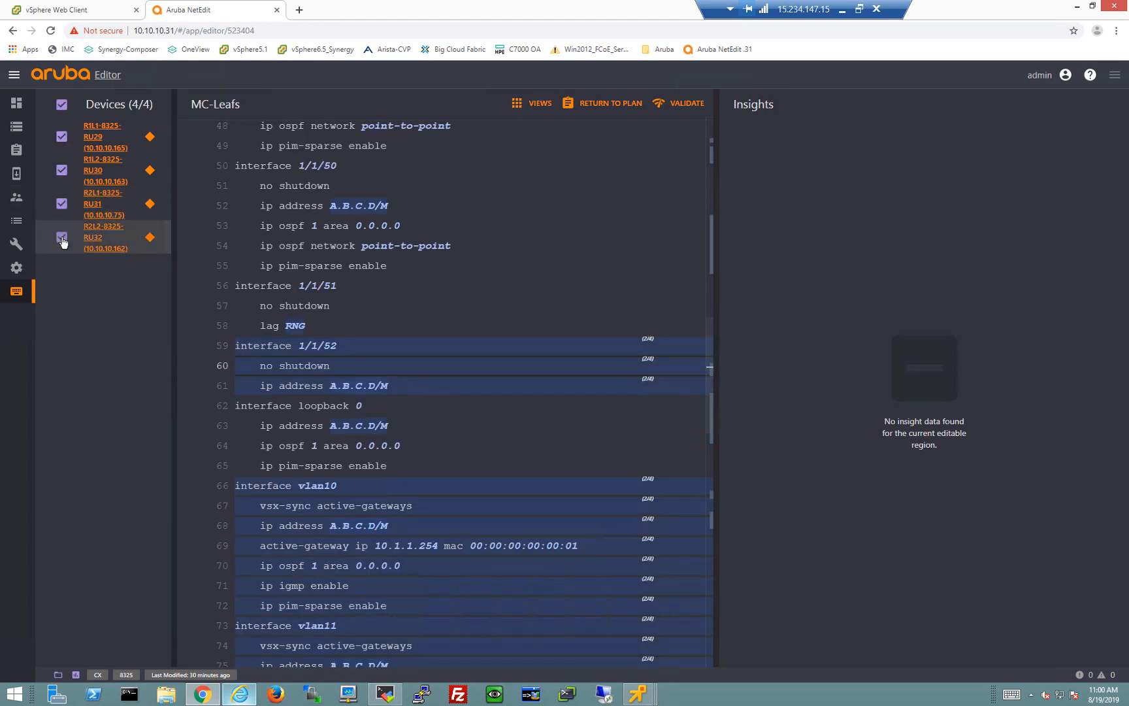
pyautogui.click(61, 170)
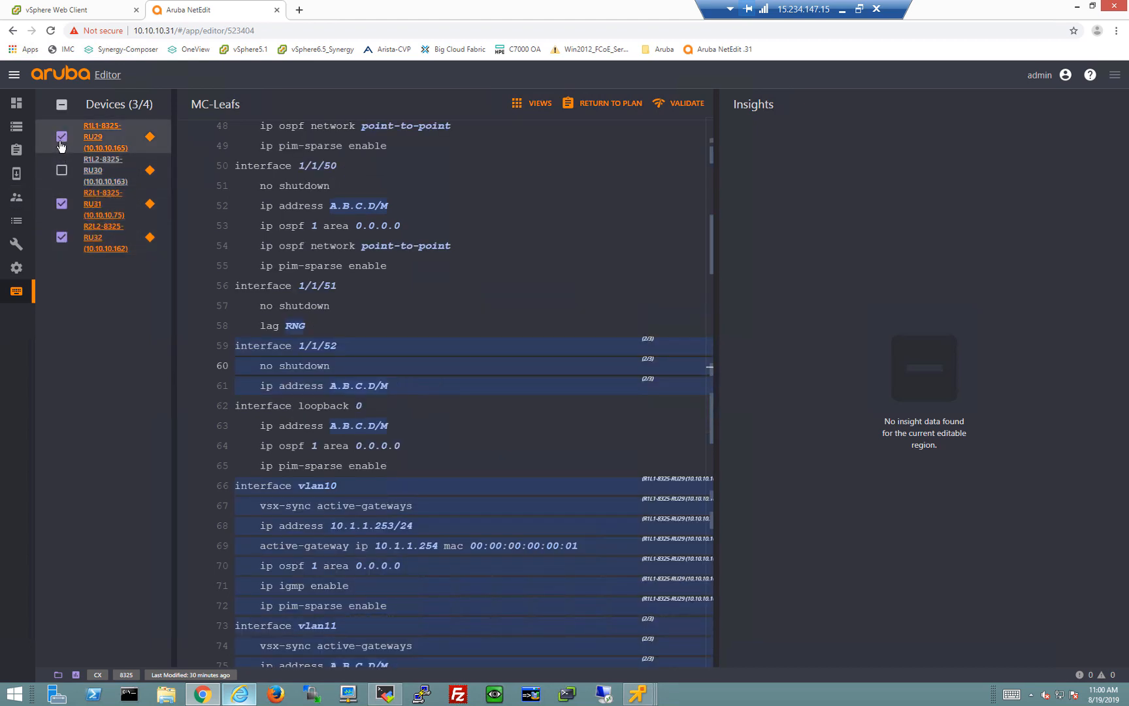
pyautogui.click(62, 136)
pyautogui.scroll(15, 396, 307)
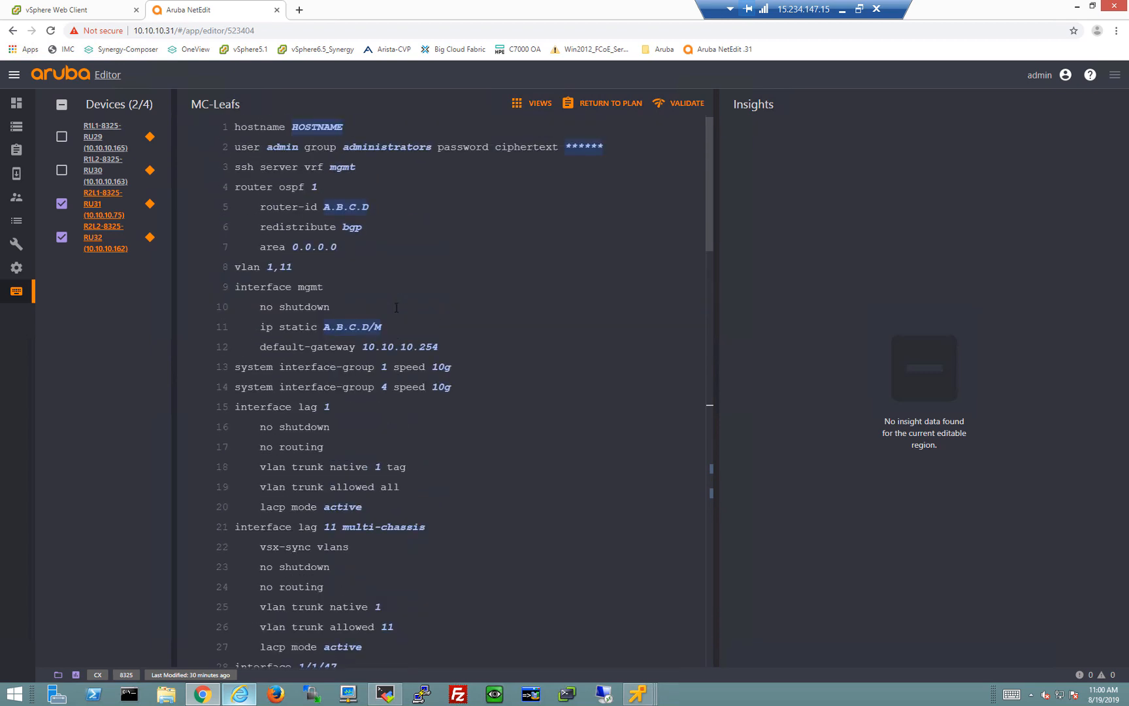
pyautogui.press('Return')
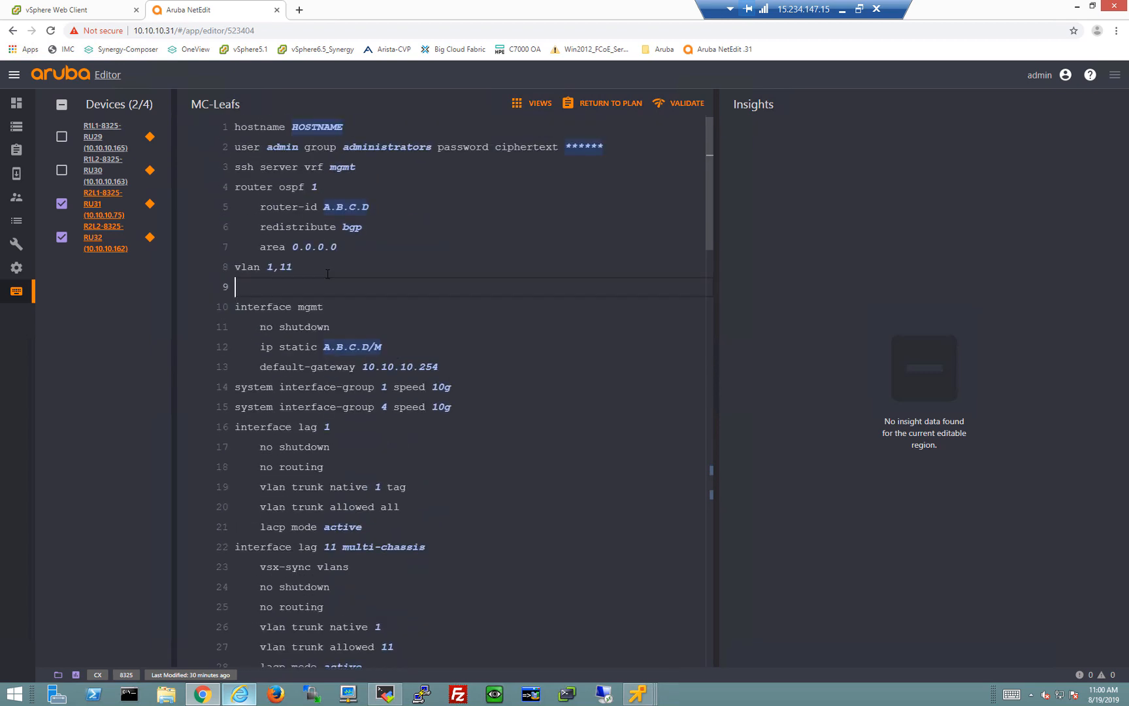
pyautogui.write('vlan 11')
pyautogui.press('Return')
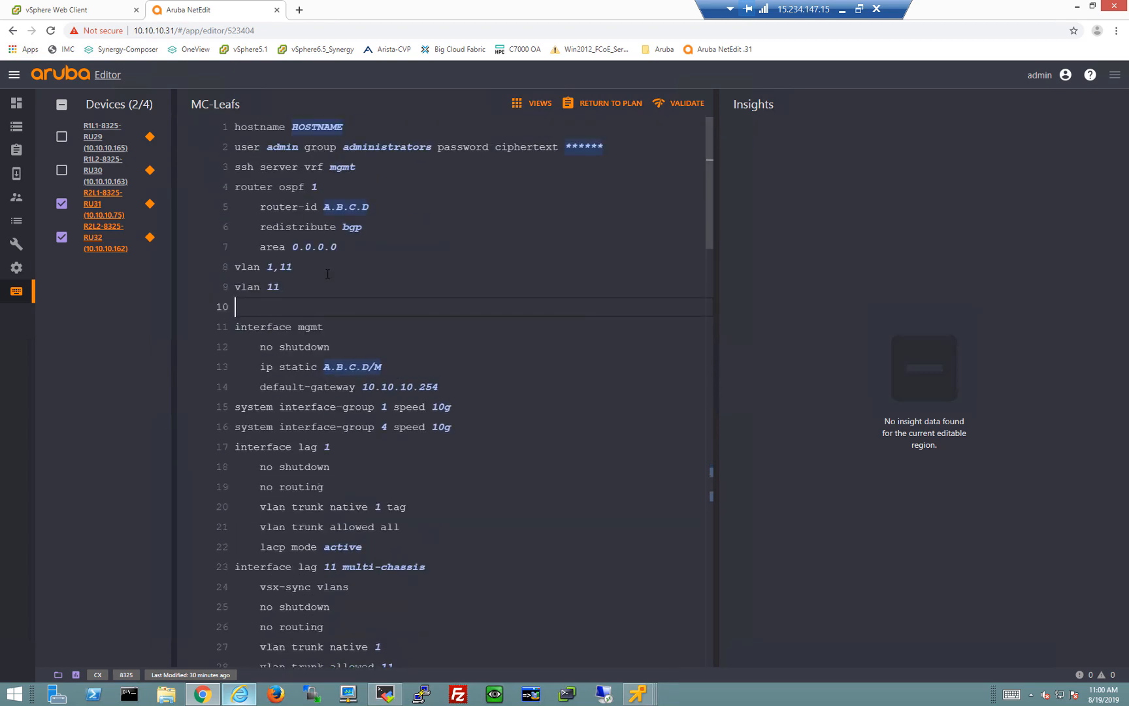
# Add ip igmp snooping enable under vlan 11 and remove the extra blank line
pyautogui.write('ip igm')
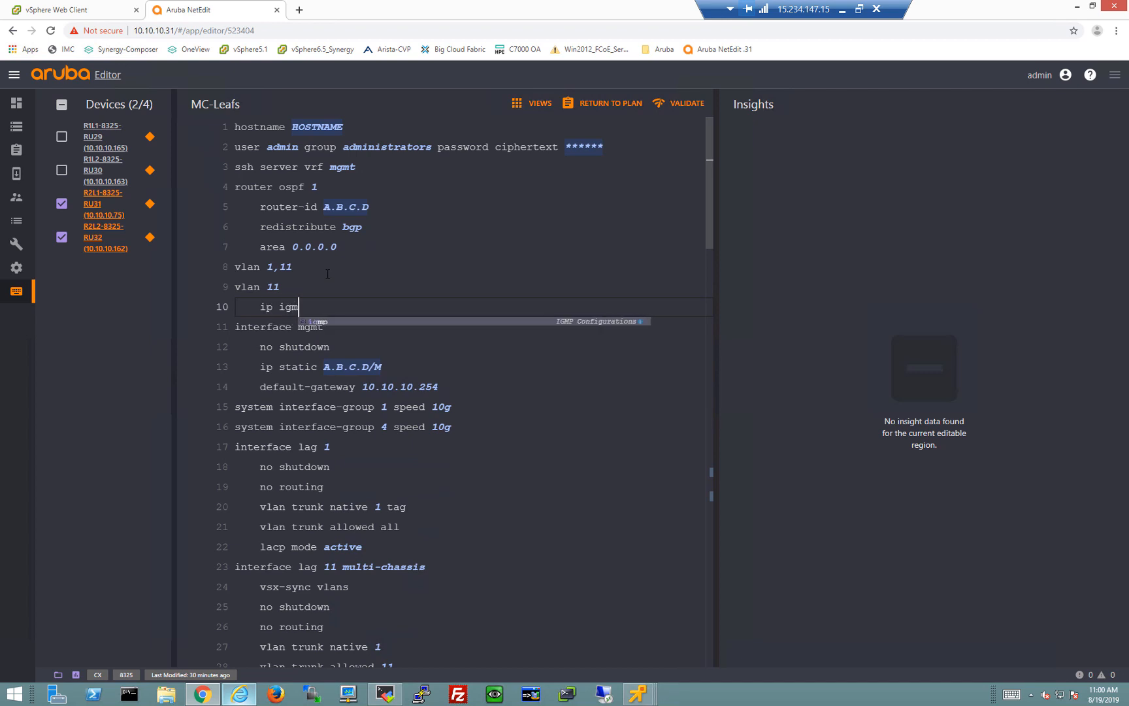
pyautogui.write('p snooping en')
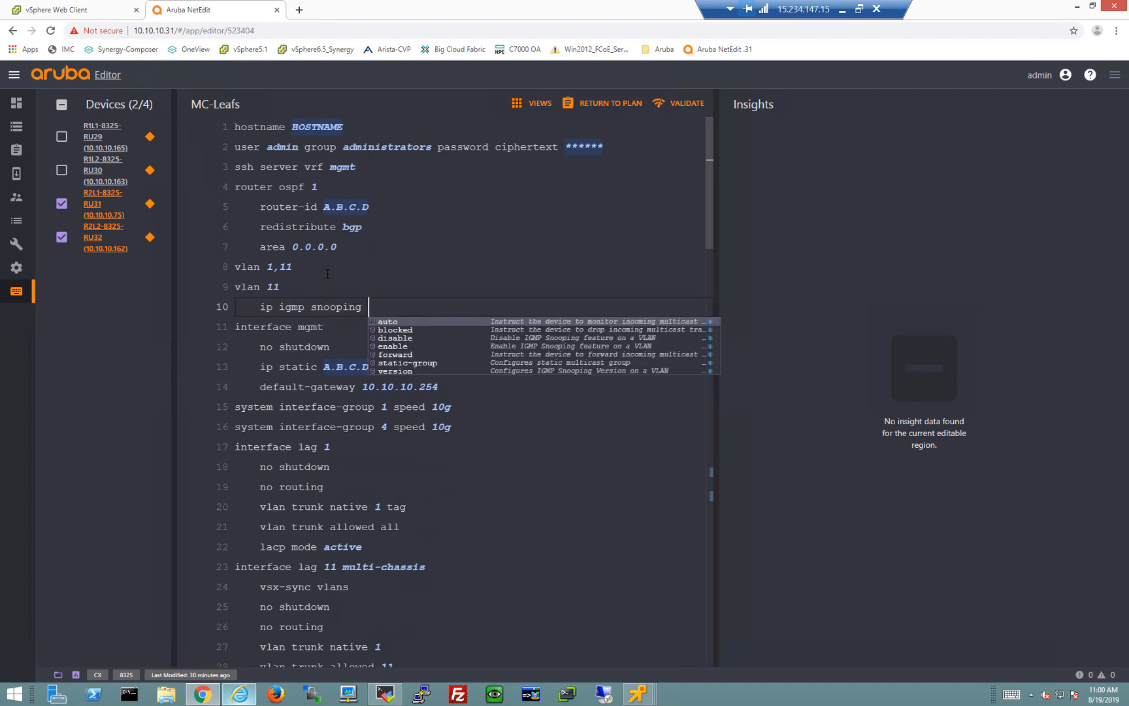
pyautogui.press('Return')
pyautogui.press('Return')
pyautogui.press('BackSpace')
pyautogui.press('BackSpace')
pyautogui.press('BackSpace')
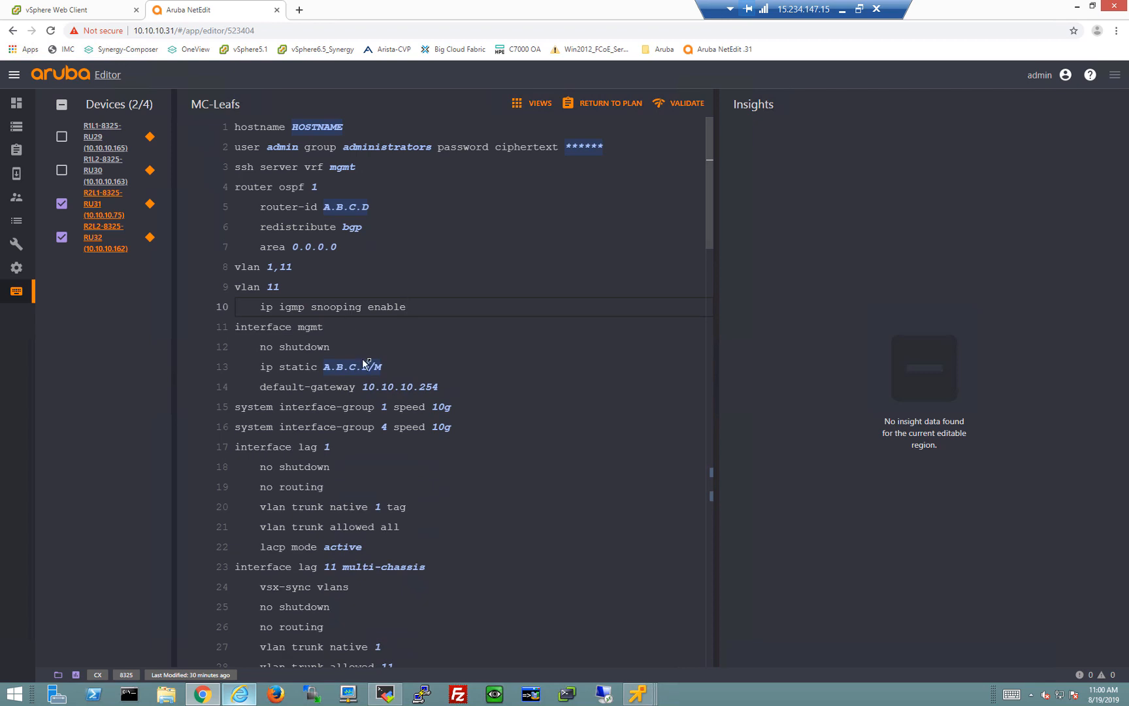
# Add ip pim-sparse enable under interface 1/1/52, after its IP address line, and remove the extra blank line
pyautogui.scroll(-8, 362, 358)
pyautogui.scroll(-4, 364, 359)
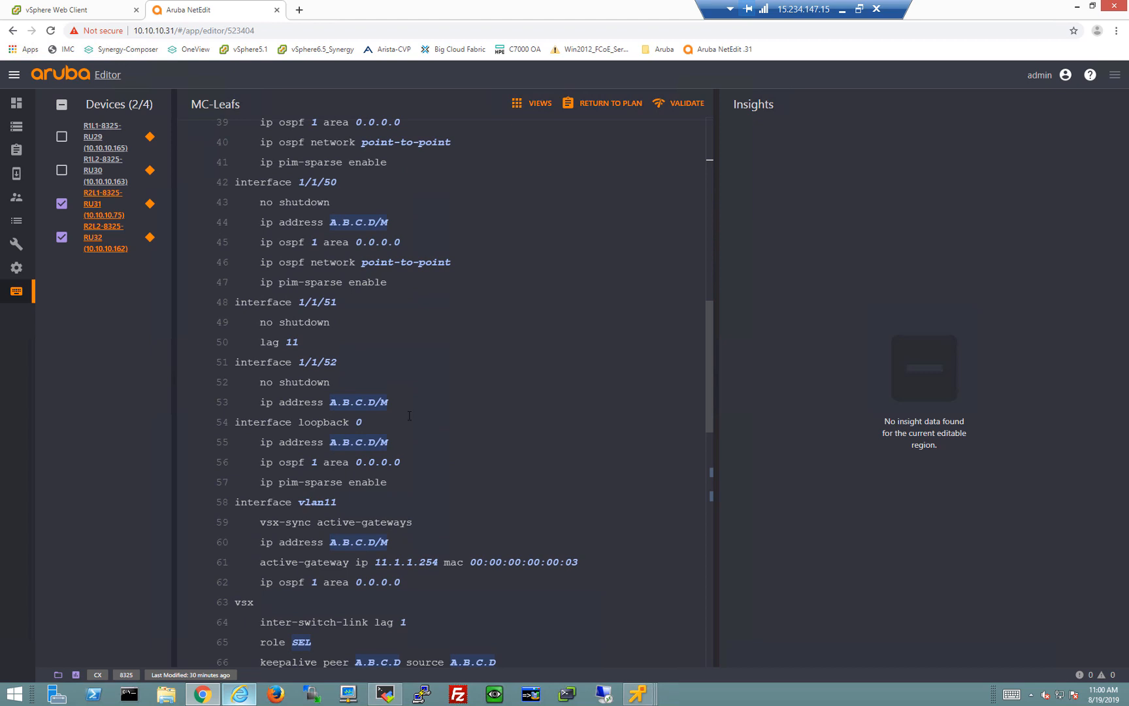
pyautogui.click(409, 401)
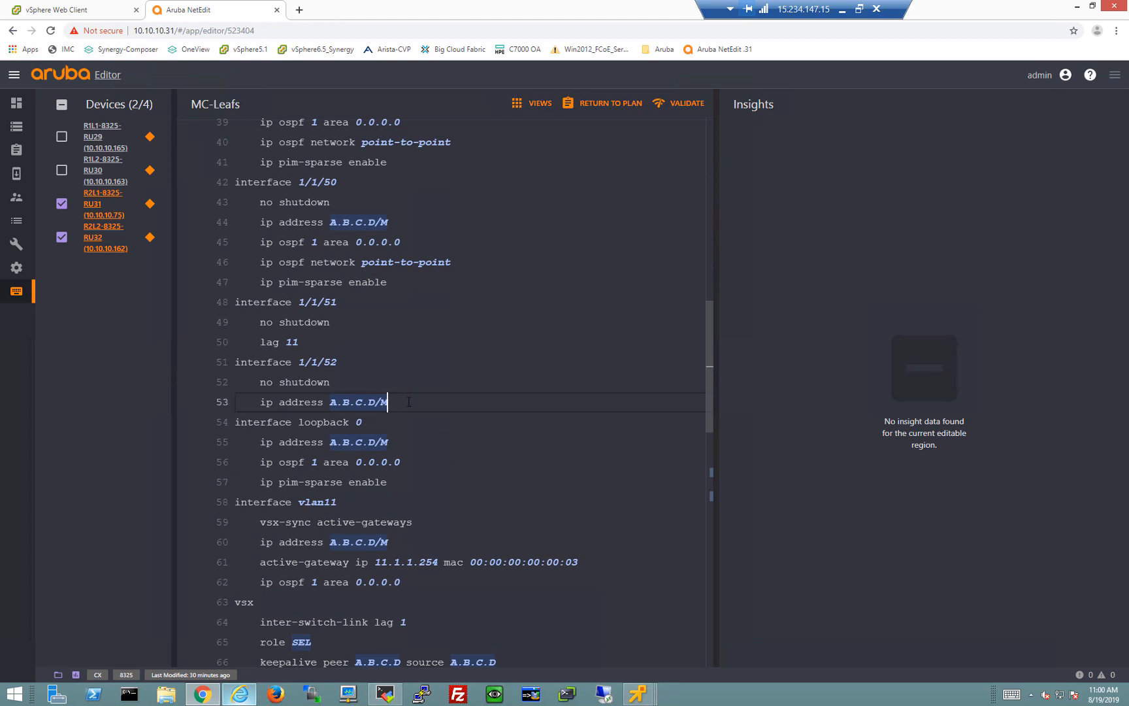
pyautogui.press('Return')
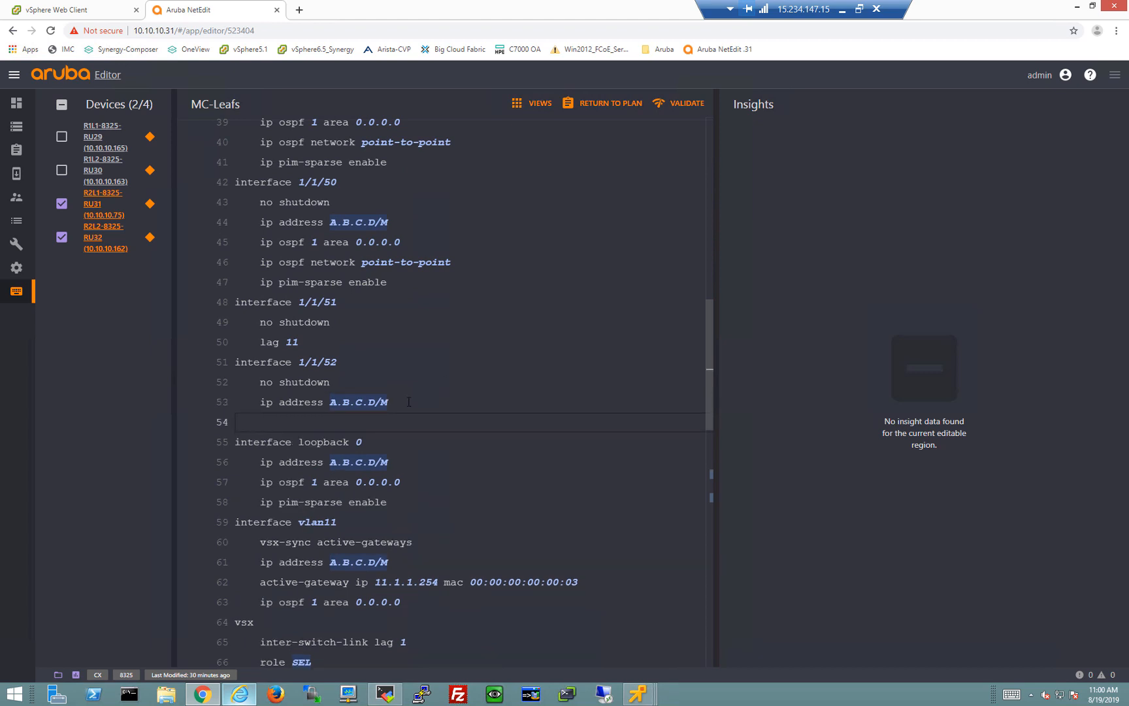
pyautogui.write('ip ')
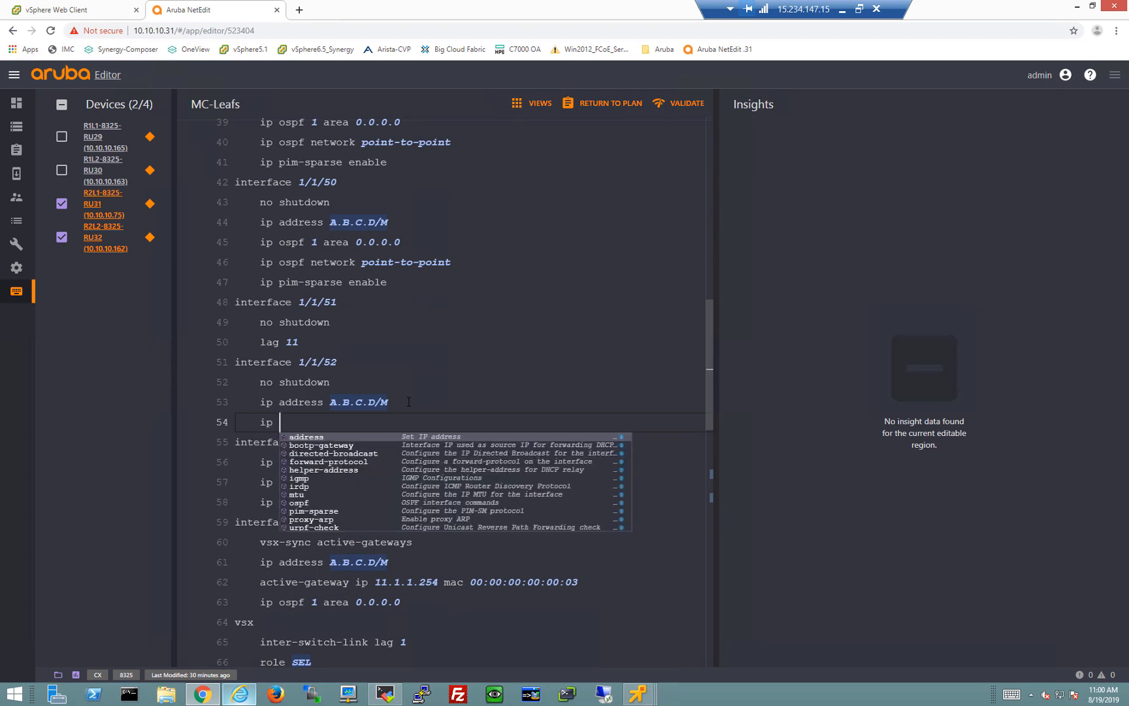
pyautogui.write('pim,')
pyautogui.press('BackSpace')
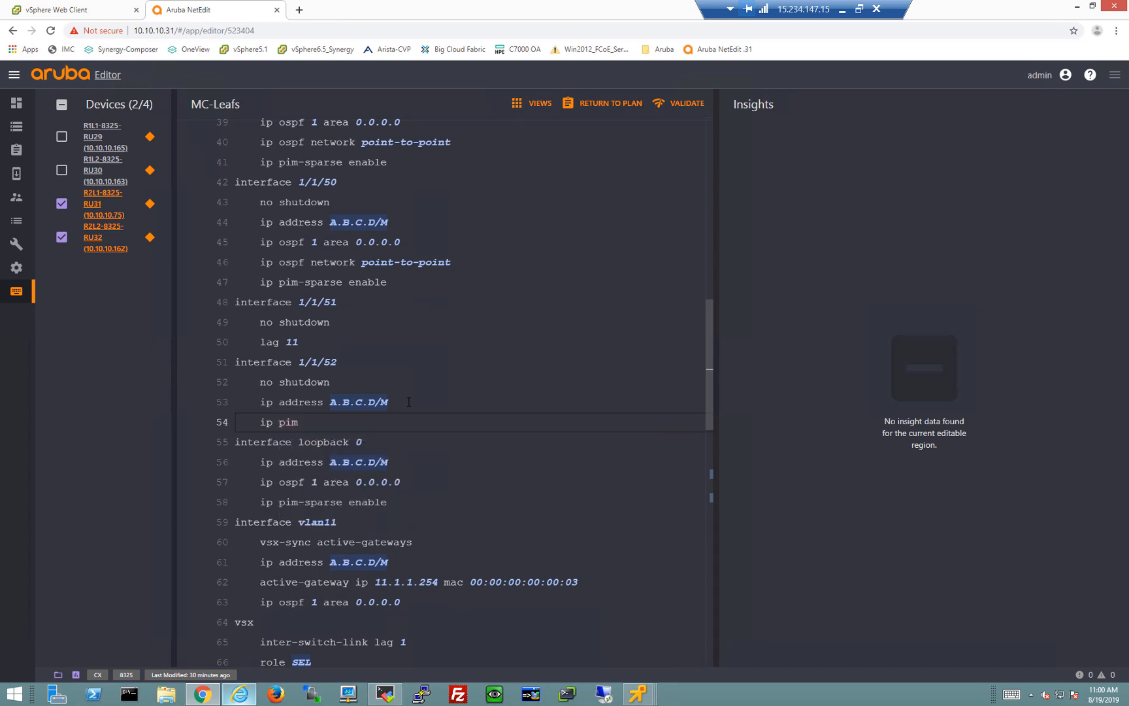
pyautogui.write('-s')
pyautogui.press('Return')
pyautogui.write('e e')
pyautogui.press('Return')
pyautogui.press('Return')
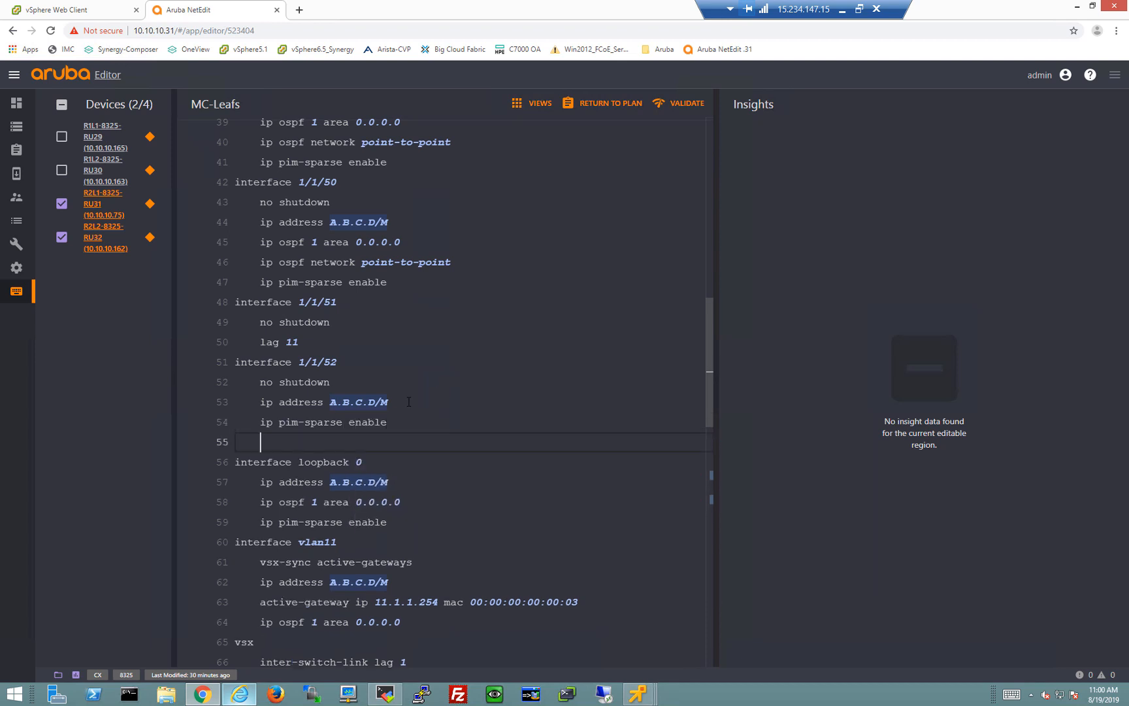
pyautogui.press('BackSpace')
pyautogui.press('BackSpace')
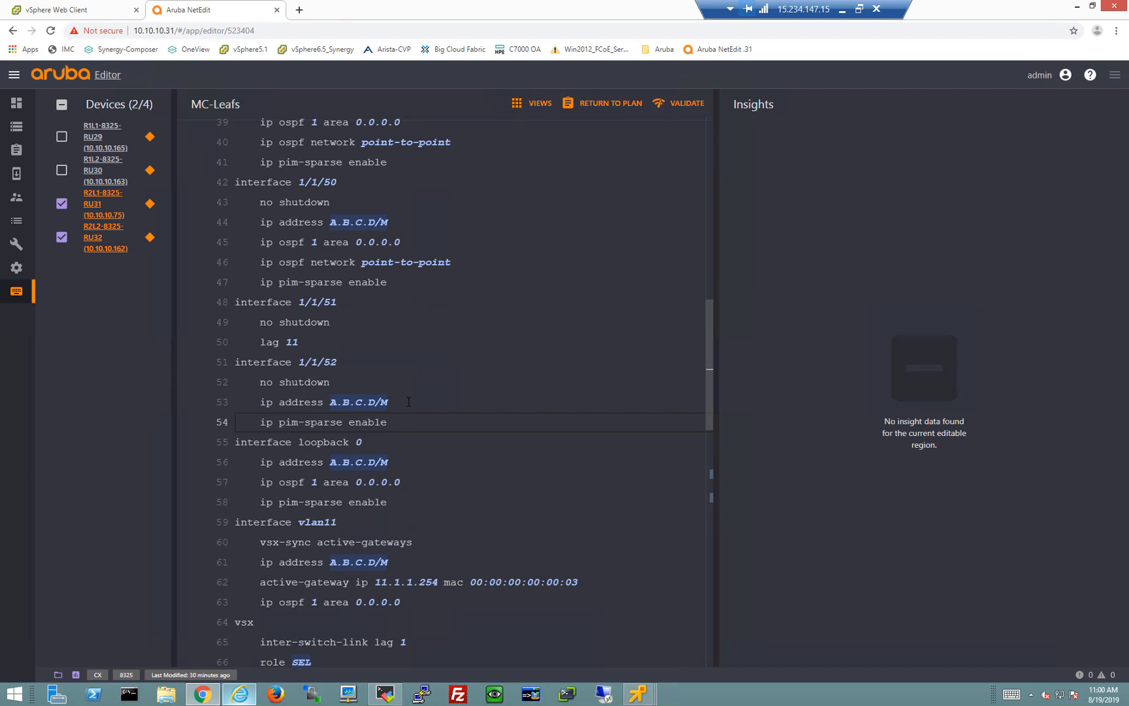
# Add ip igmp enable under interface vlan11, after its OSPF area line
pyautogui.scroll(-1, 409, 401)
pyautogui.scroll(-1, 409, 401)
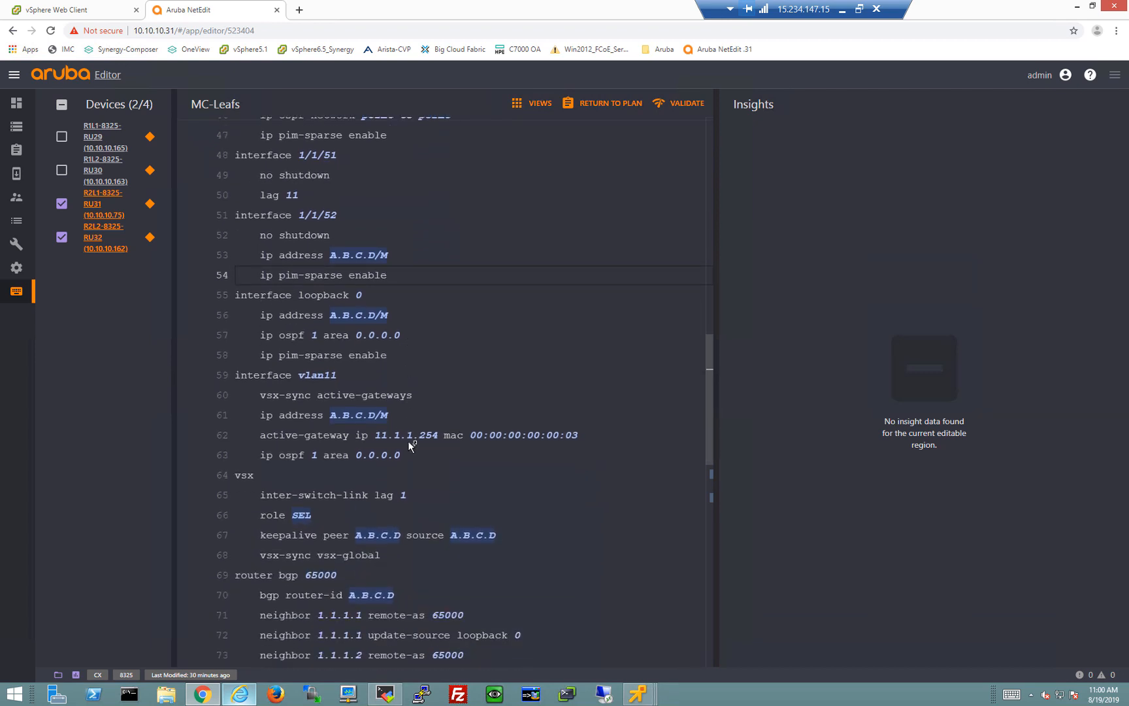
pyautogui.click(411, 458)
pyautogui.press('Return')
pyautogui.write('ip ')
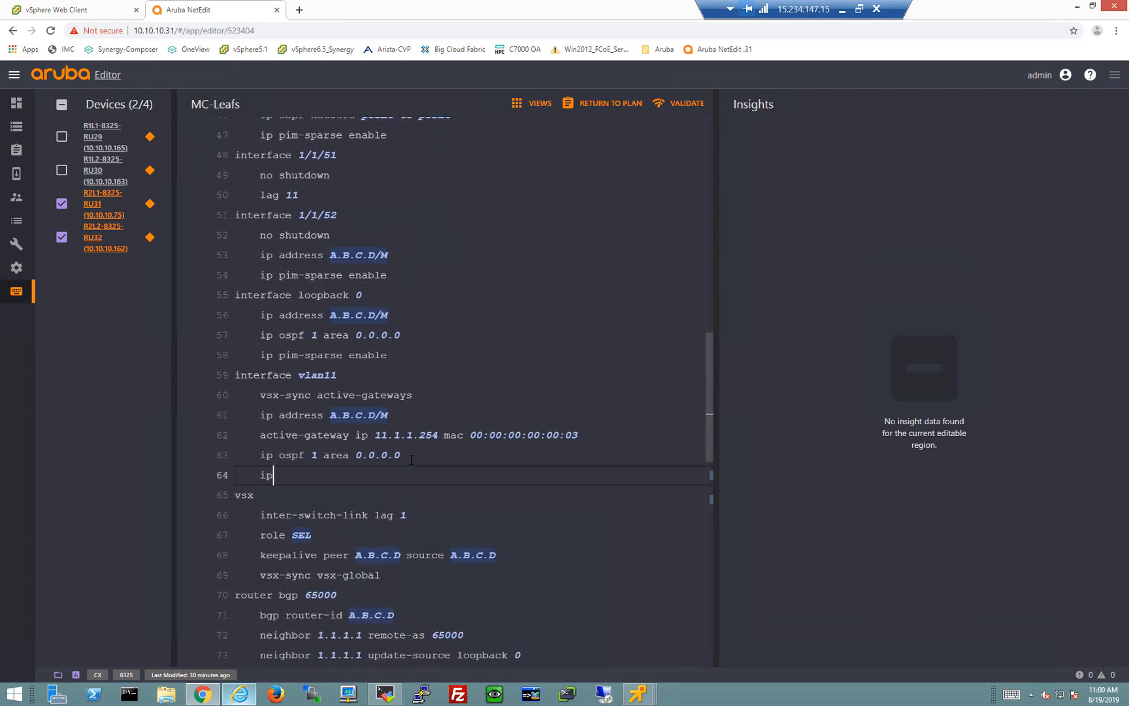
pyautogui.write('igmp enable')
# Add ip pim-sparse enable under interface vlan11, after the ip igmp enable line, and remove the extra blank line
pyautogui.press('Return')
pyautogui.write('ip pim-sparse enable')
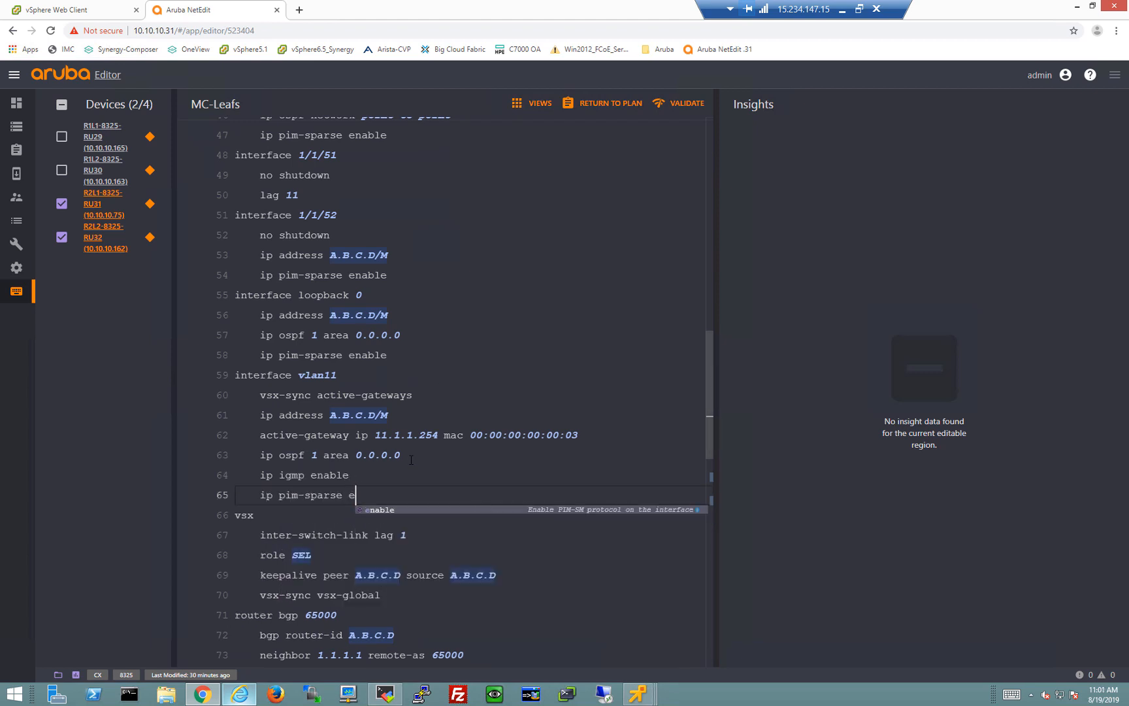
pyautogui.press('Return')
pyautogui.press('BackSpace')
pyautogui.press('BackSpace')
pyautogui.press('BackSpace')
pyautogui.press('BackSpace')
pyautogui.press('BackSpace')
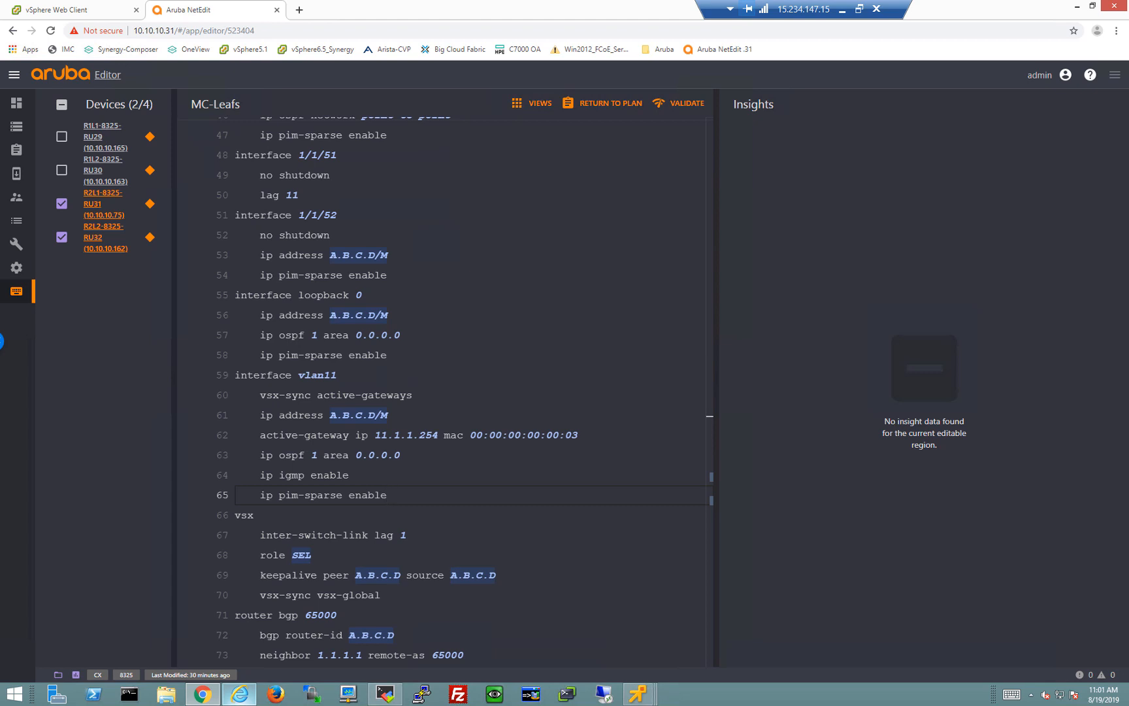
# Include R1L1-8325-RU29 and R1L2-8325-RU30 in the selection again and validate the MC-Leafs configuration for all four devices
pyautogui.click(61, 136)
pyautogui.click(61, 169)
pyautogui.click(686, 106)
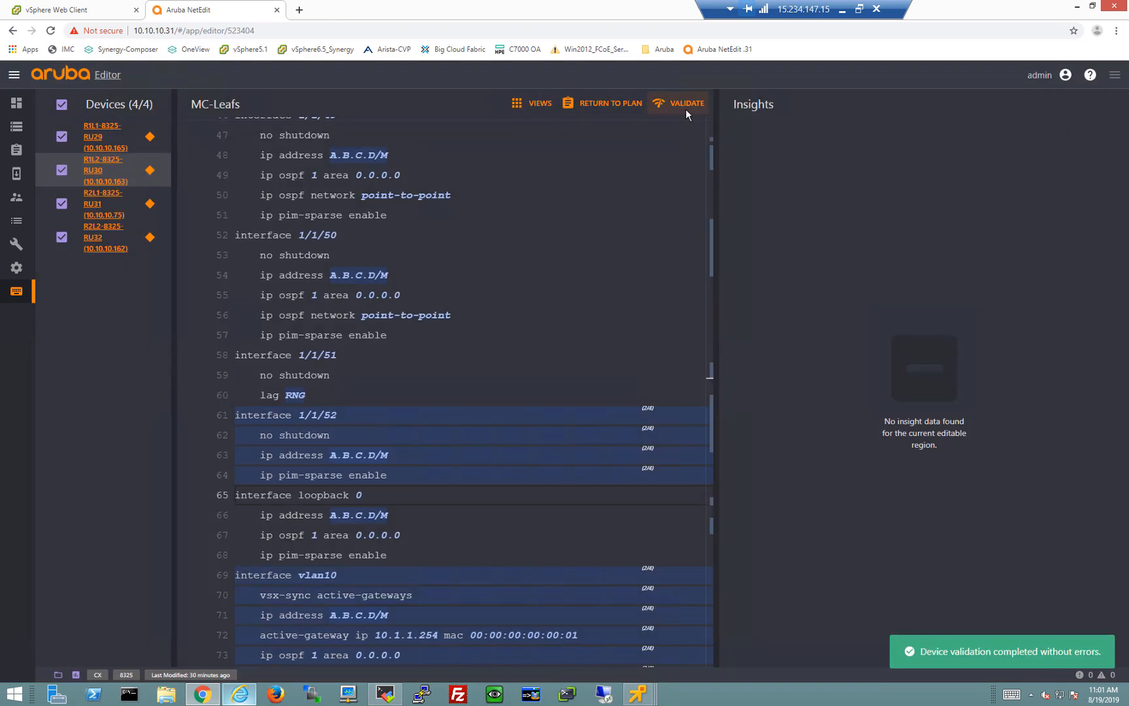
# Return to the MC-Leafs plan and deploy it to the running-config of all four leaf switches
pyautogui.click(596, 103)
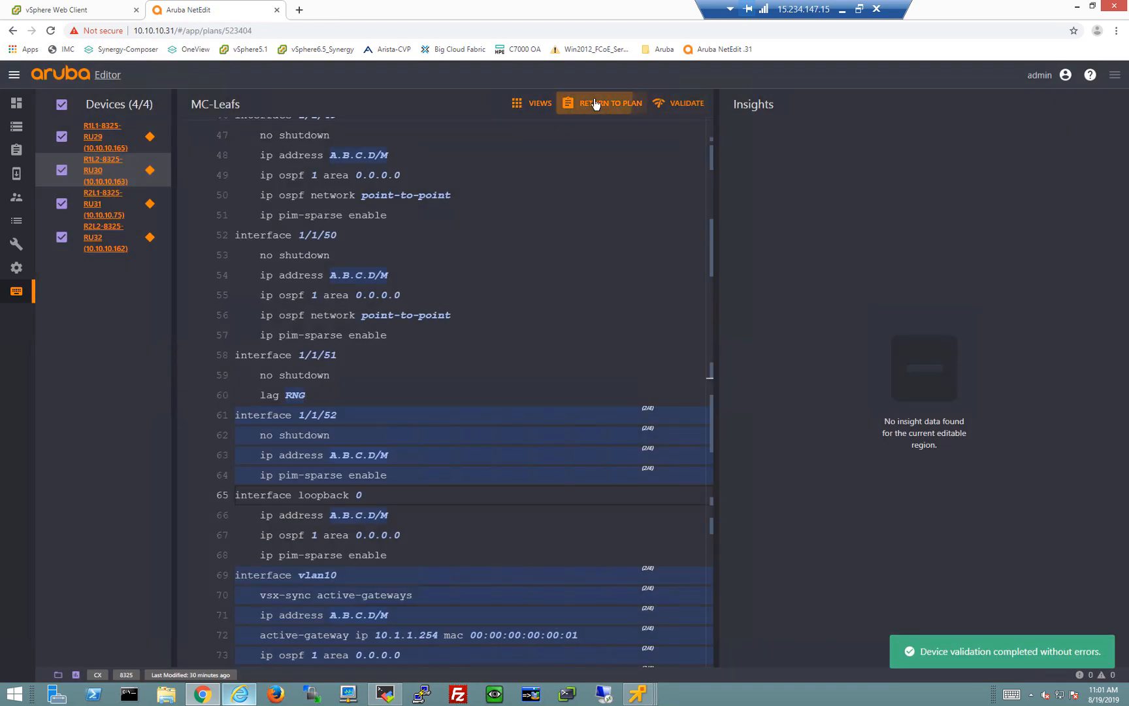
pyautogui.click(89, 341)
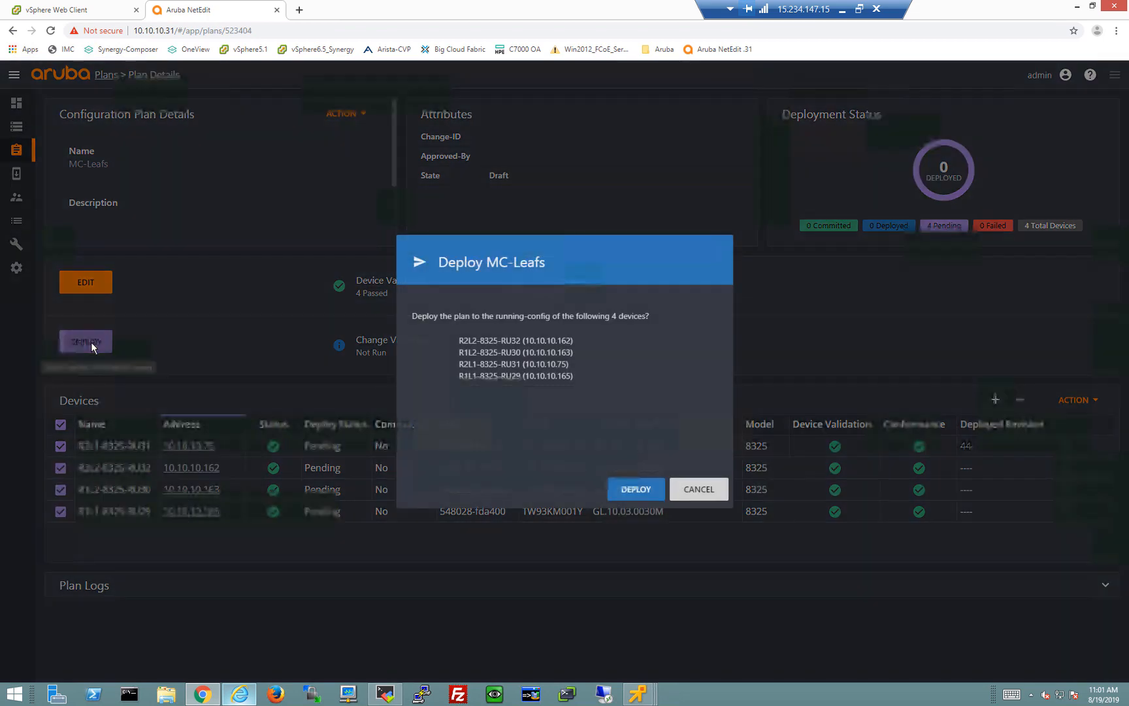
pyautogui.click(620, 491)
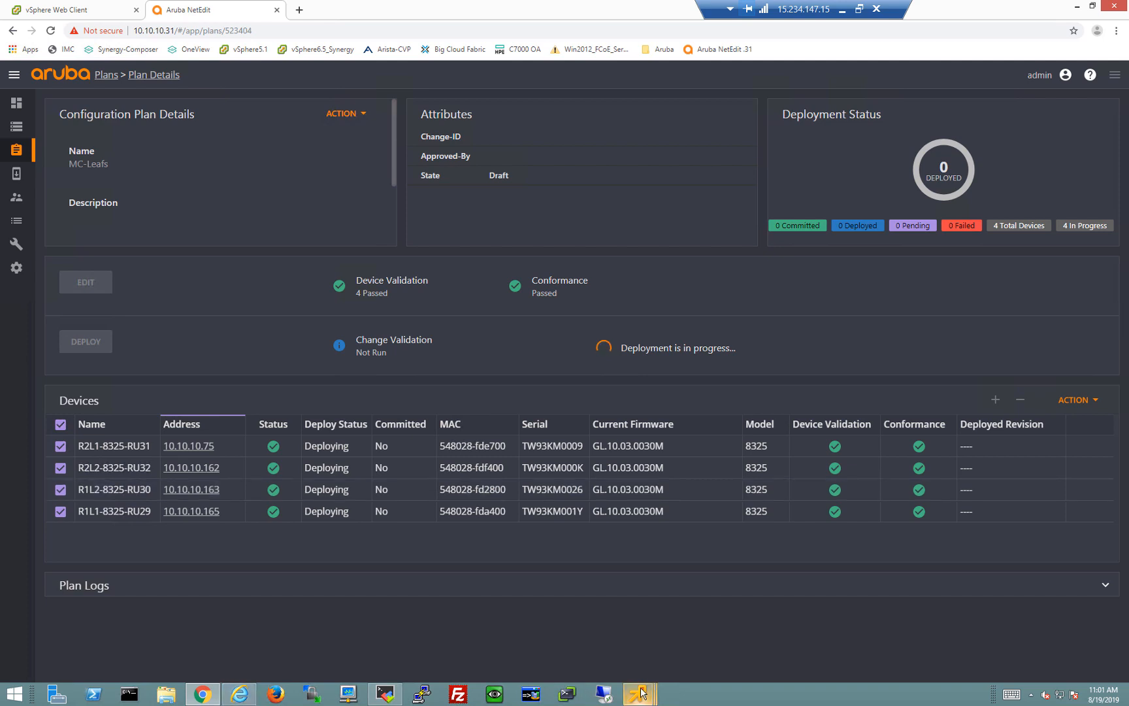
# Switch to the Rack1 and Rack2 VMware Remote Consoles and check the Multicast Hammer streams on both hosts
pyautogui.moveTo(644, 693)
pyautogui.moveTo(512, 621)
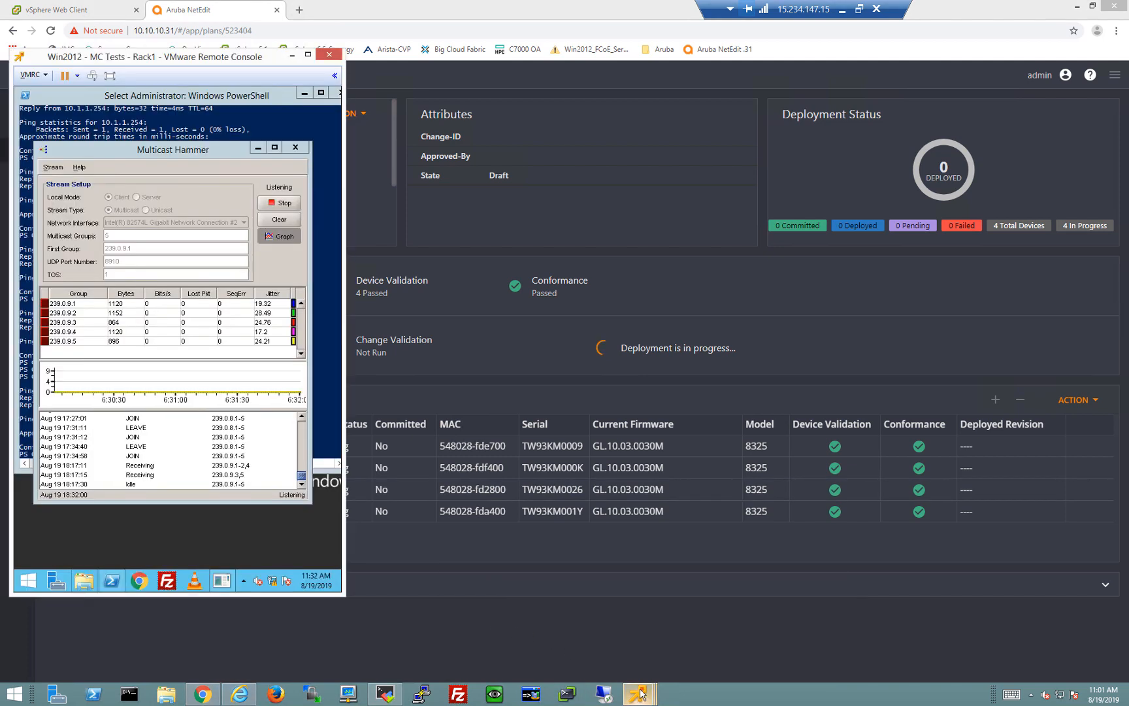
pyautogui.click(647, 660)
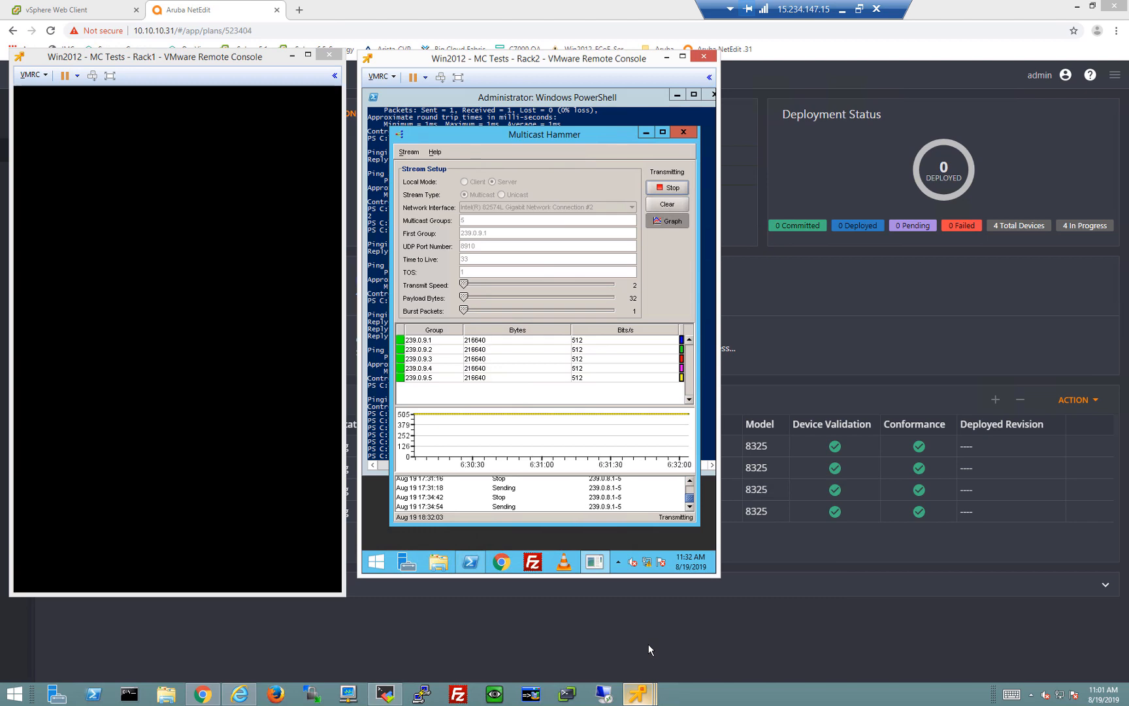
pyautogui.click(186, 545)
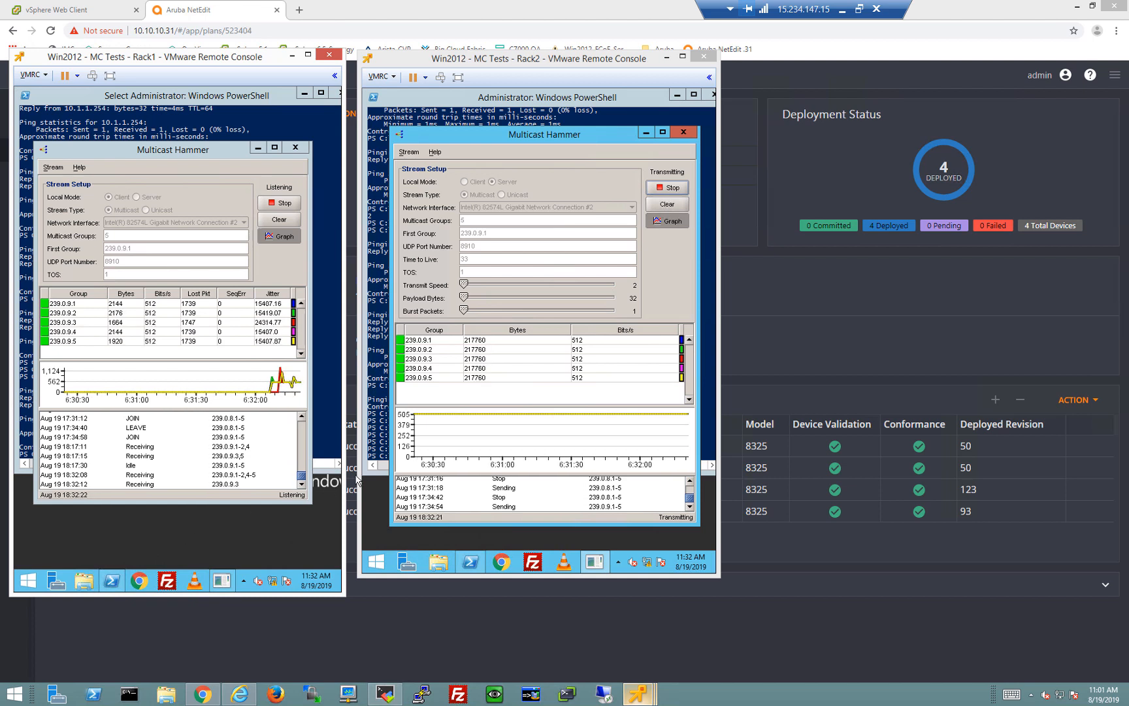
# Switch back to Aruba NetEdit, open the change validation results and examine the show ip igmp comparison for R2L2-8325-RU32
pyautogui.click(497, 620)
pyautogui.click(388, 341)
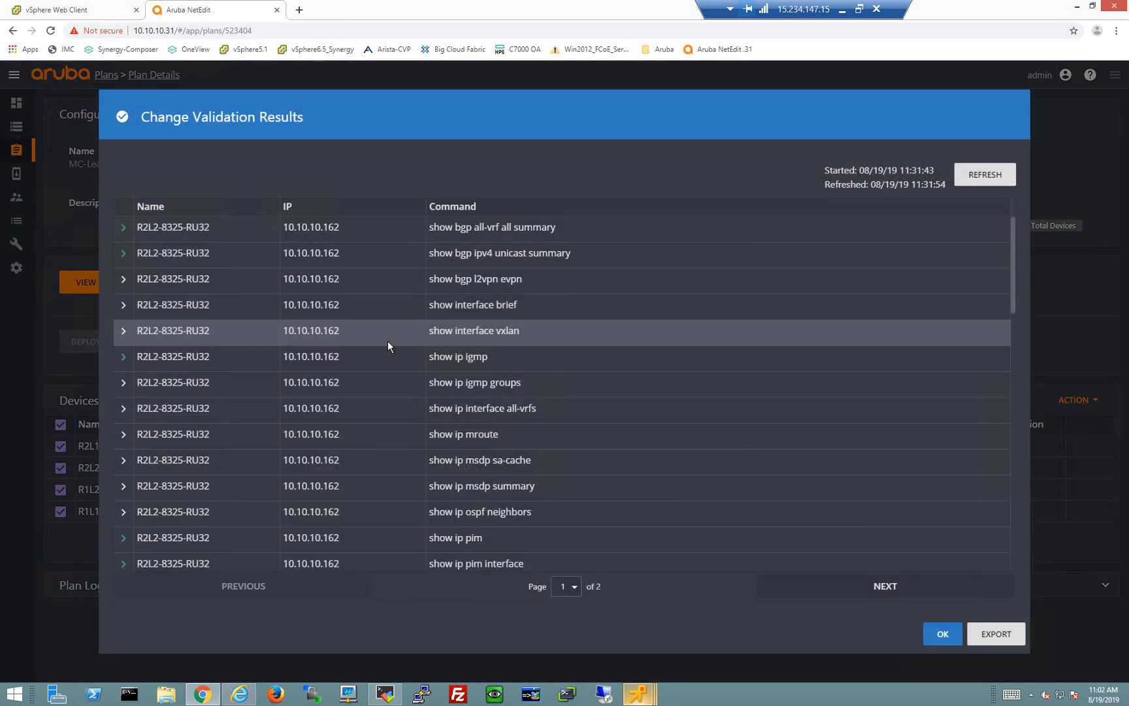
pyautogui.click(123, 357)
pyautogui.scroll(-2, 211, 391)
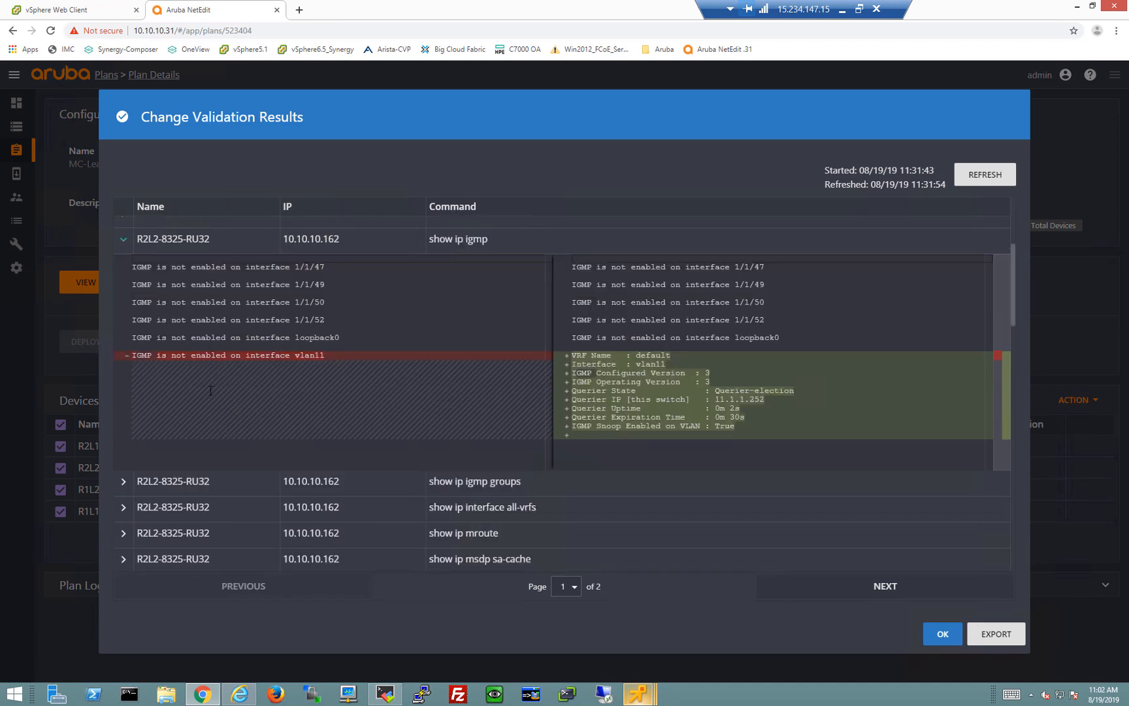
pyautogui.scroll(2, 210, 391)
pyautogui.click(124, 357)
# Examine the show ip mroute comparison for R2L2-8325-RU32 in the change validation results
pyautogui.scroll(-1, 194, 371)
pyautogui.click(123, 376)
pyautogui.click(122, 377)
pyautogui.scroll(-2, 128, 386)
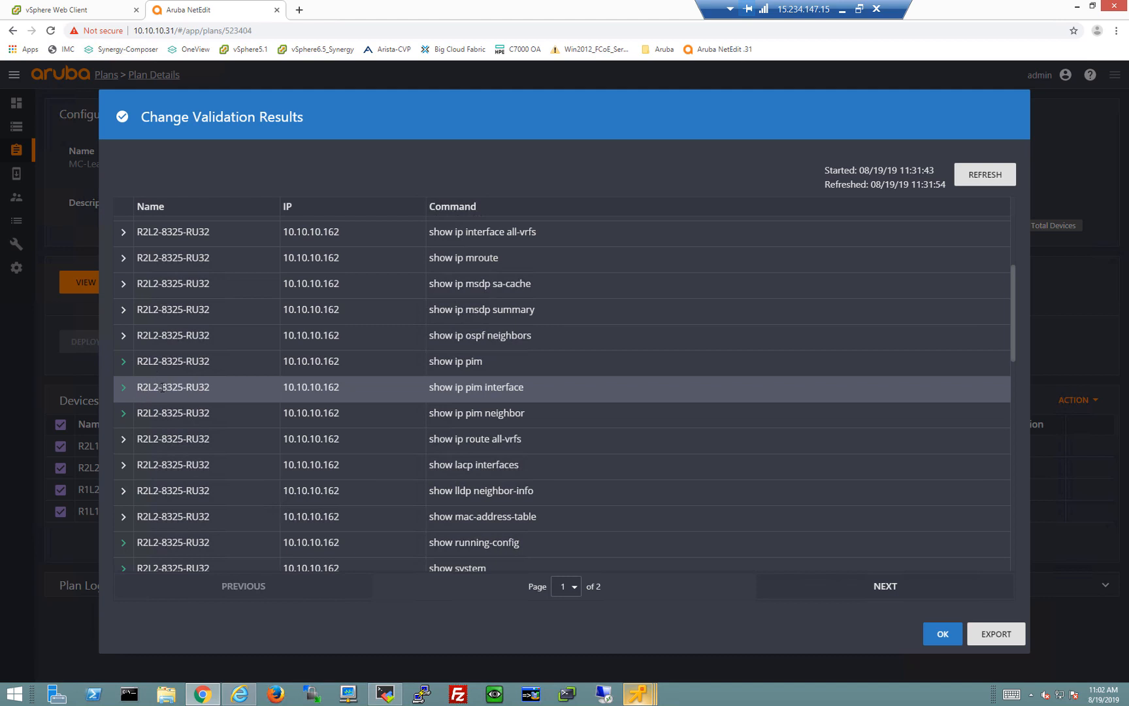
# Examine the show ip pim, show ip pim interface and show ip pim neighbor comparisons for R2L2-8325-RU32
pyautogui.click(121, 364)
pyautogui.click(121, 365)
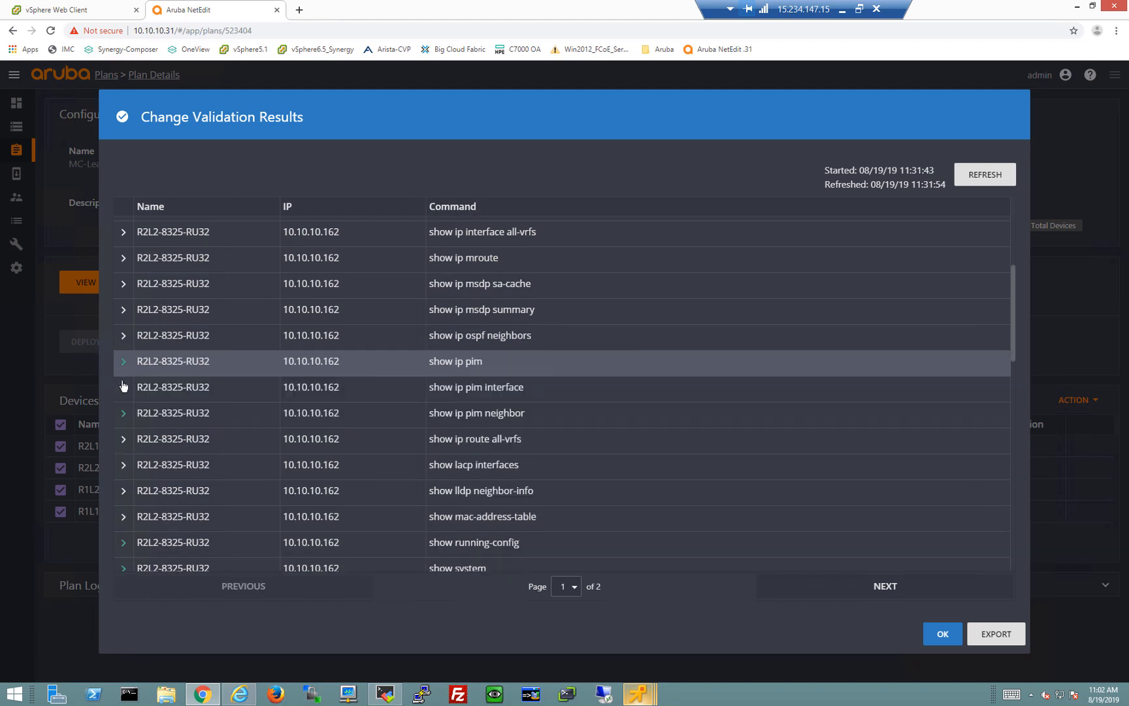
pyautogui.click(123, 387)
pyautogui.click(125, 392)
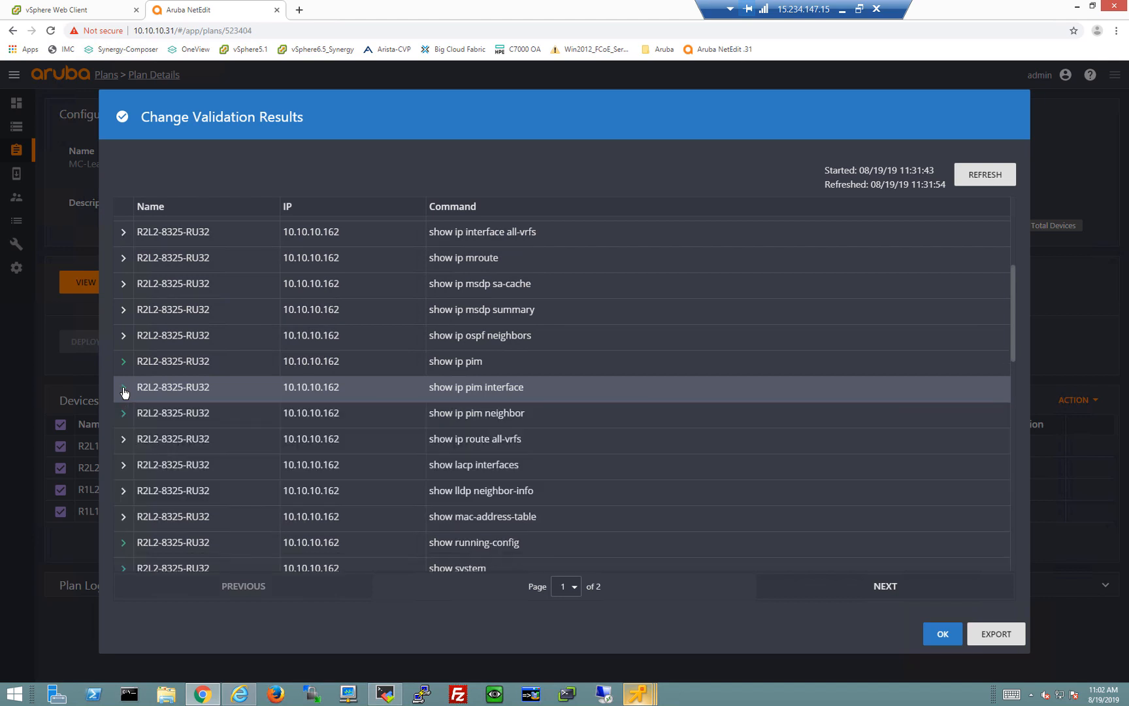
pyautogui.click(125, 414)
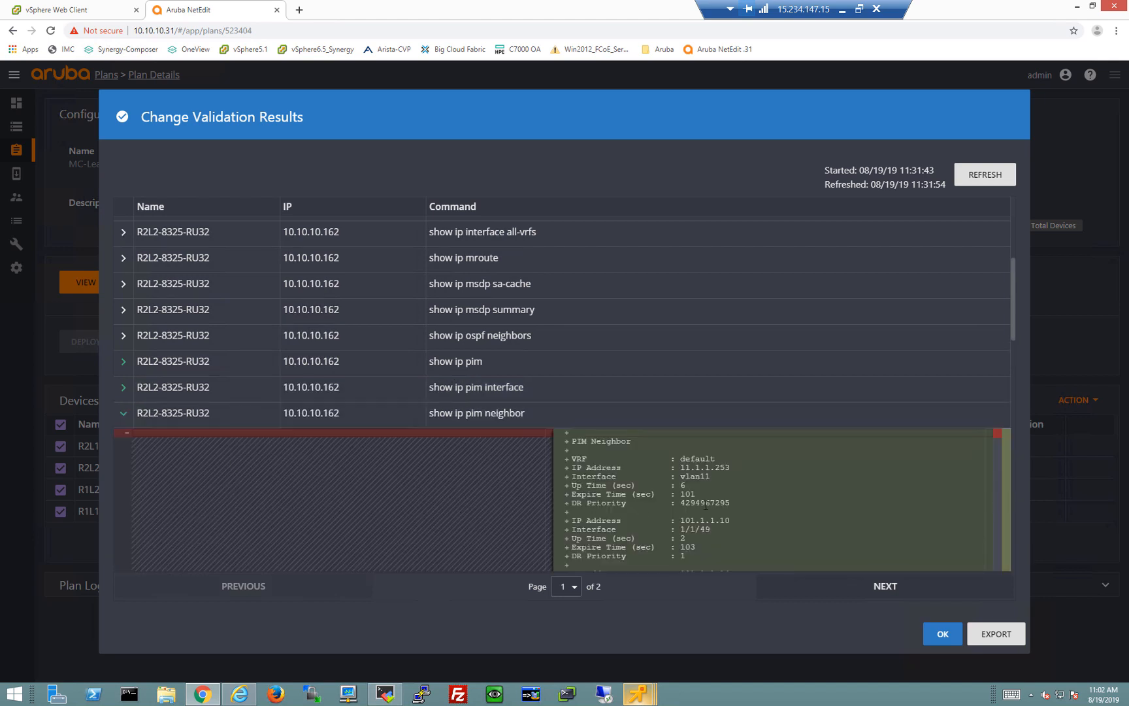
pyautogui.scroll(-3, 742, 510)
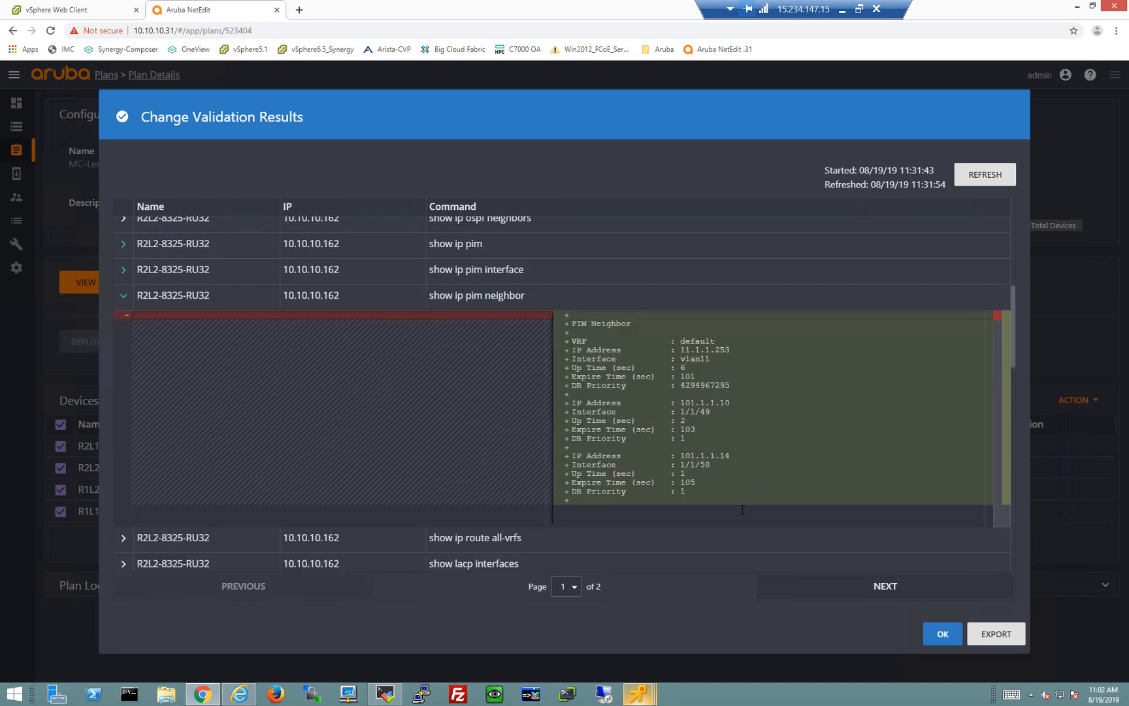
pyautogui.click(123, 298)
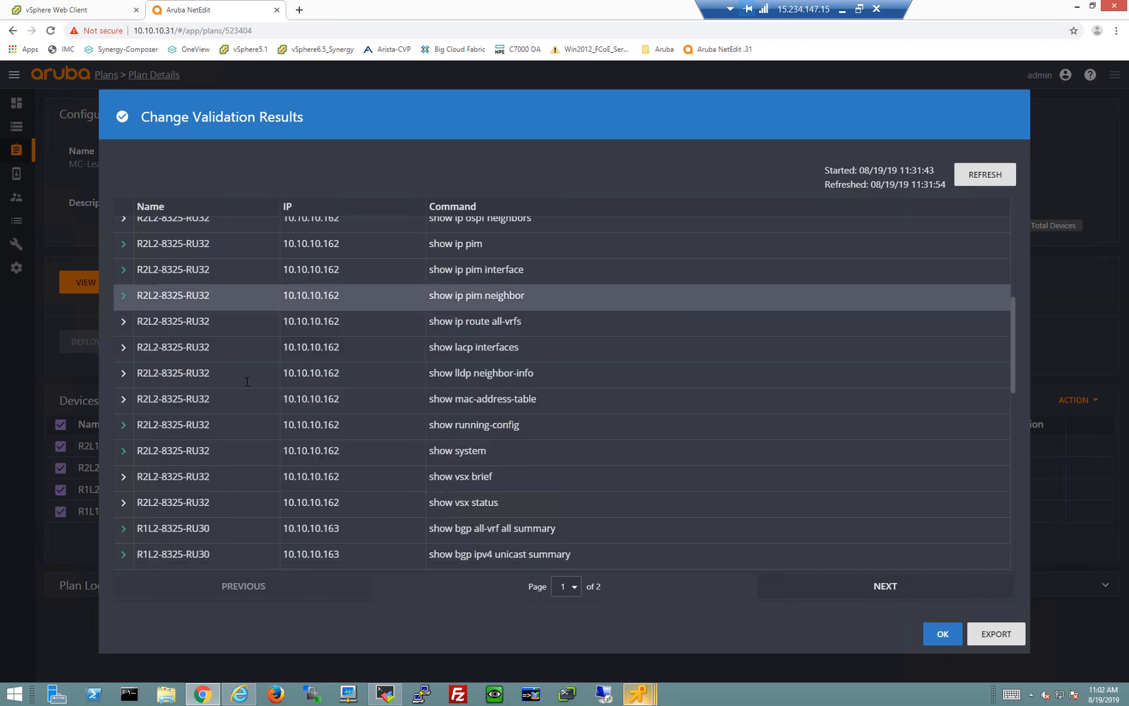
# Examine the show ip igmp comparison for R1L2-8325-RU30 in the change validation results
pyautogui.scroll(-3, 330, 416)
pyautogui.scroll(-3, 330, 416)
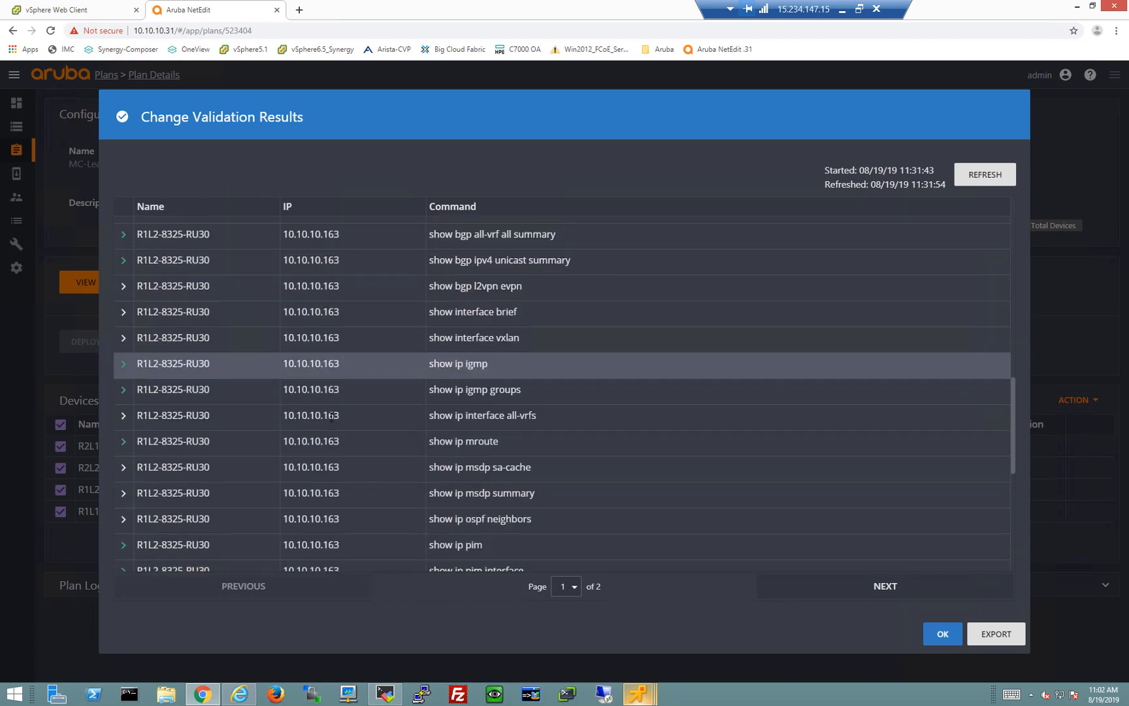
pyautogui.click(122, 369)
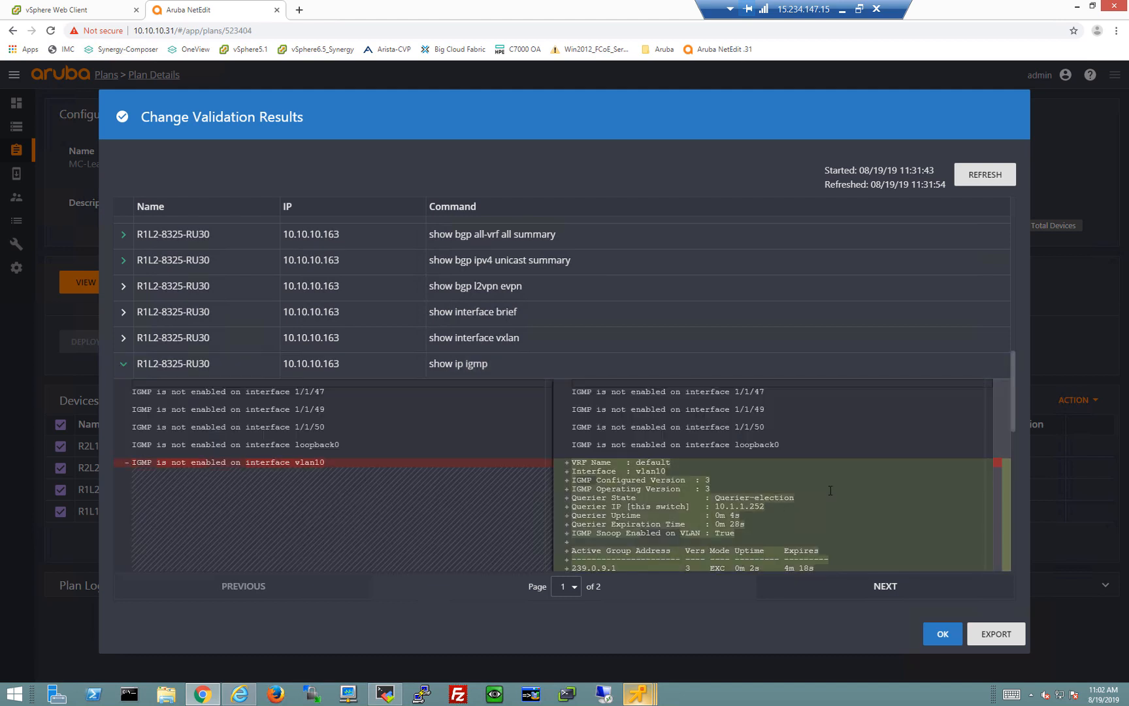
pyautogui.scroll(-1, 831, 490)
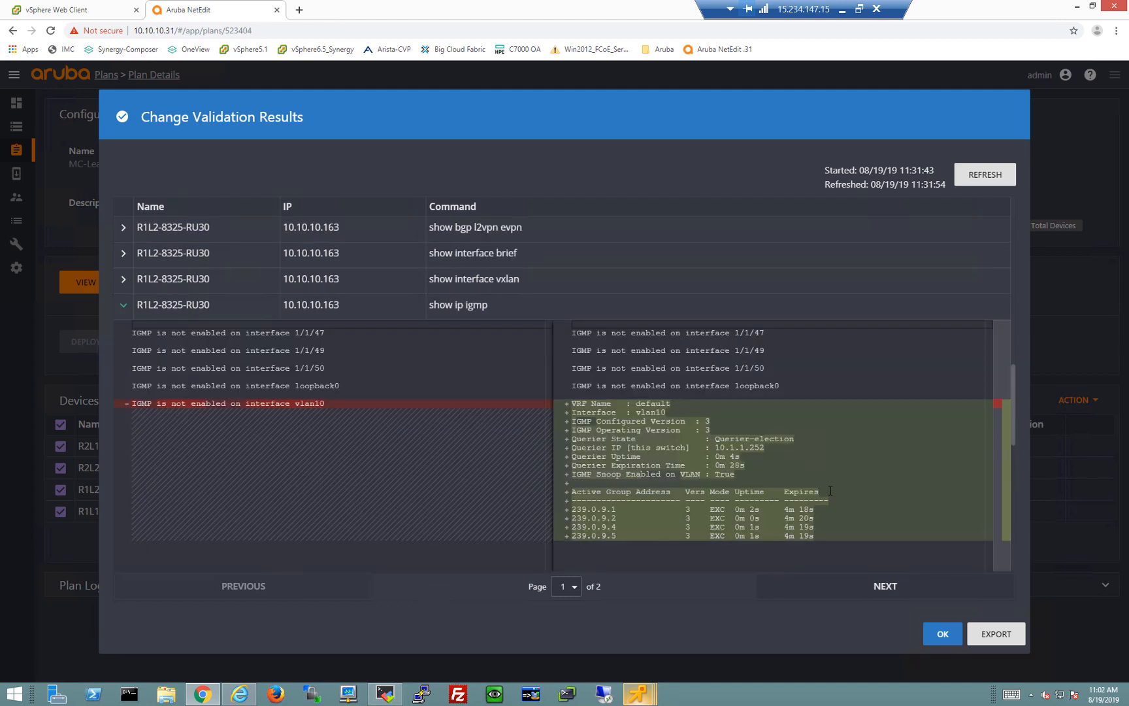
pyautogui.click(121, 307)
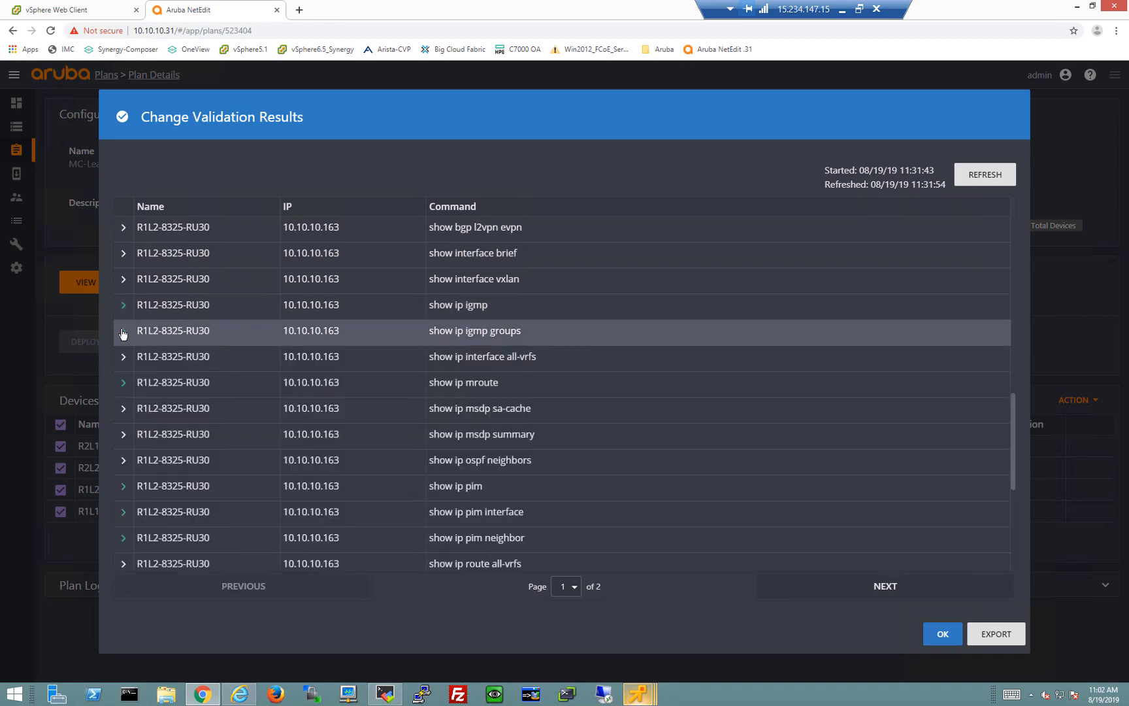
# Examine the show ip igmp groups and show ip mroute comparisons for R1L2-8325-RU30
pyautogui.click(123, 332)
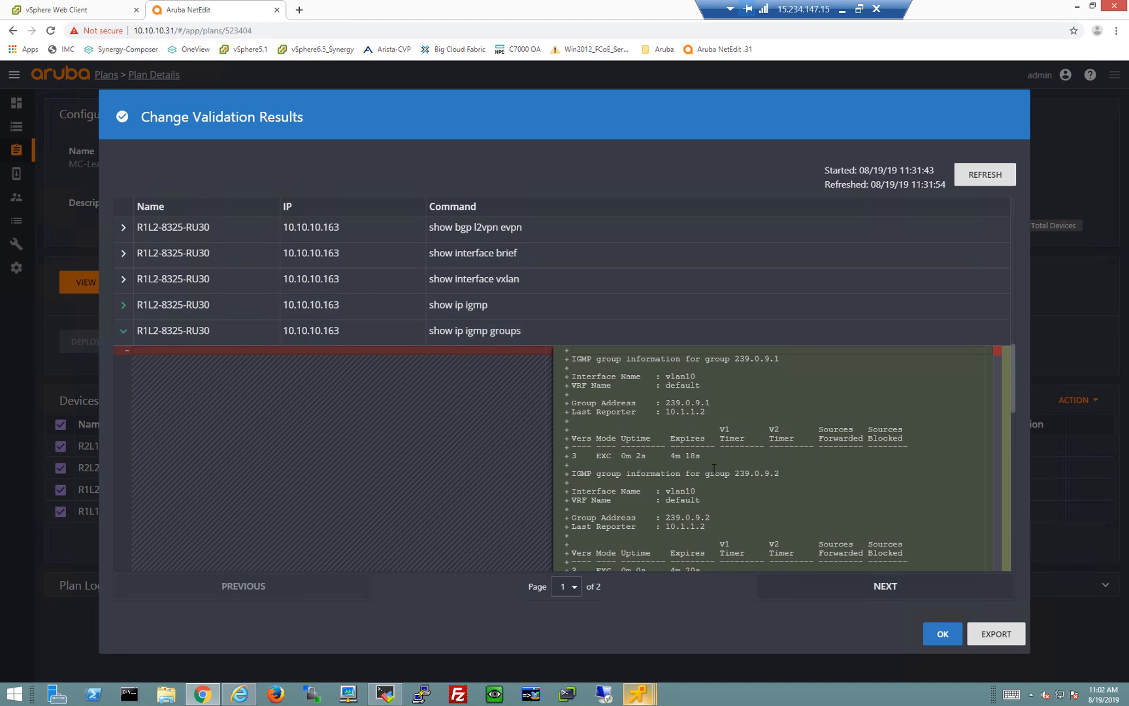
pyautogui.scroll(-1, 714, 469)
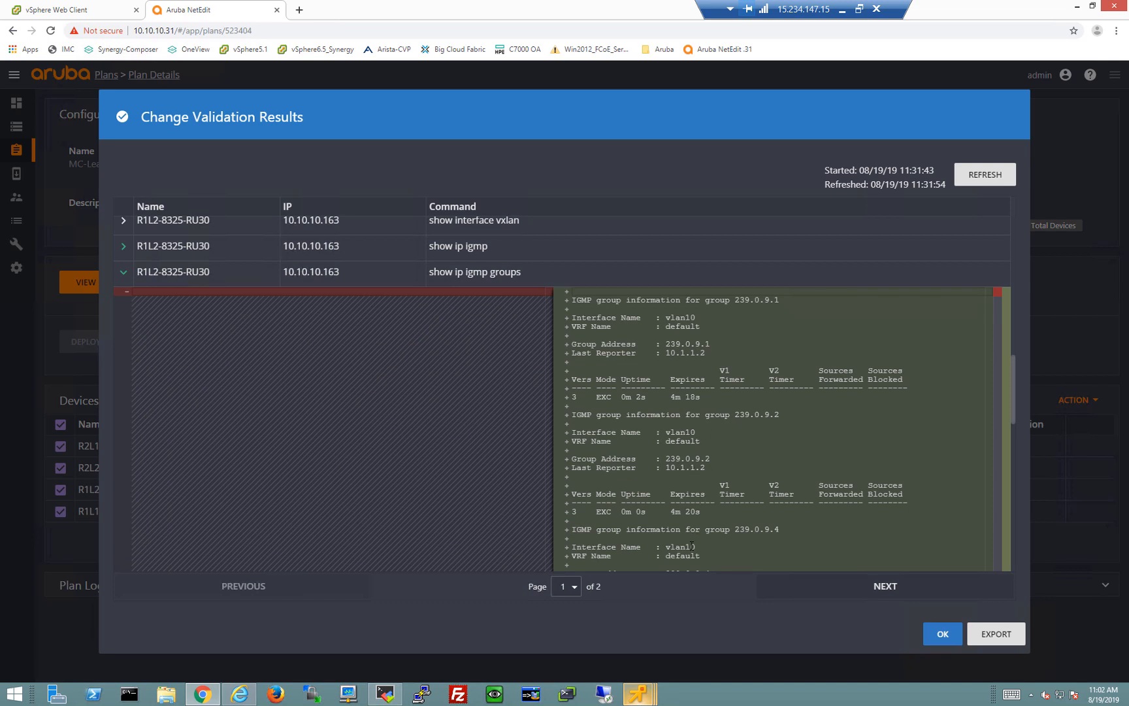
pyautogui.click(124, 277)
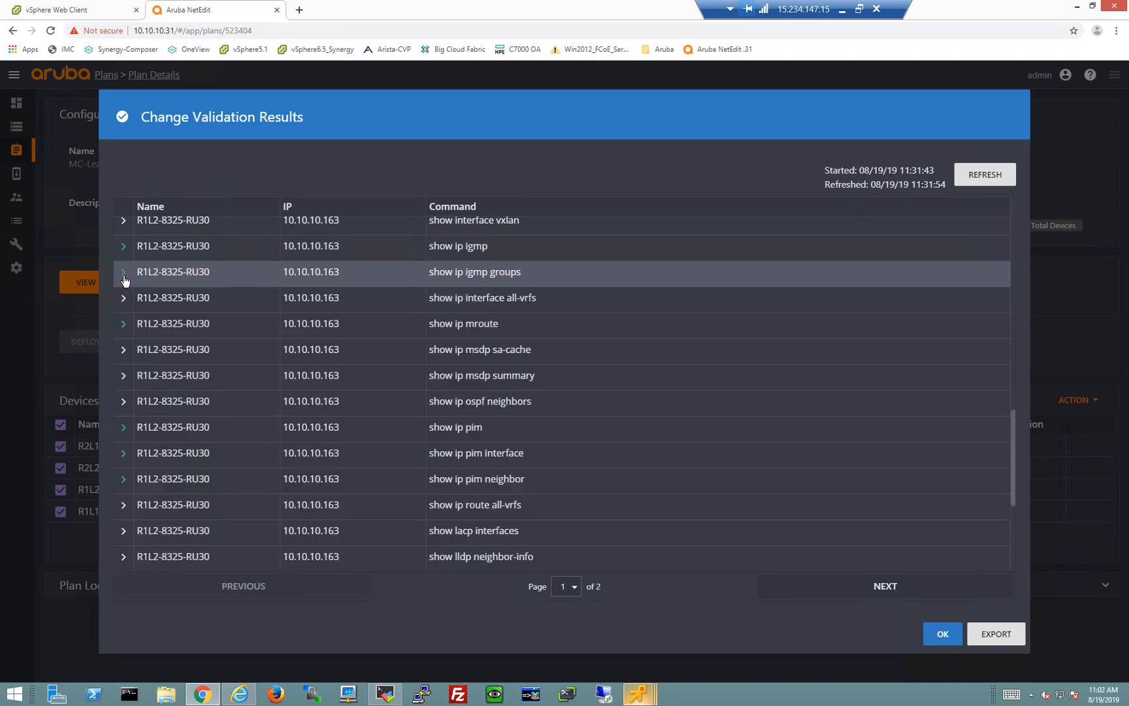
pyautogui.click(125, 324)
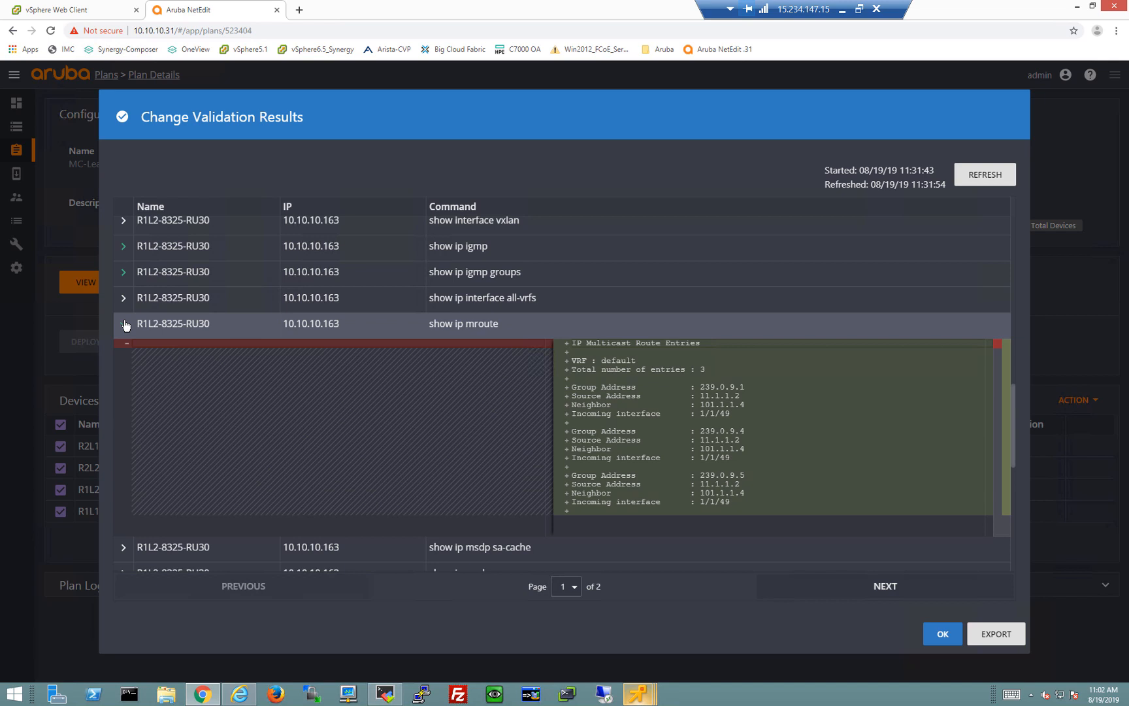
pyautogui.click(125, 324)
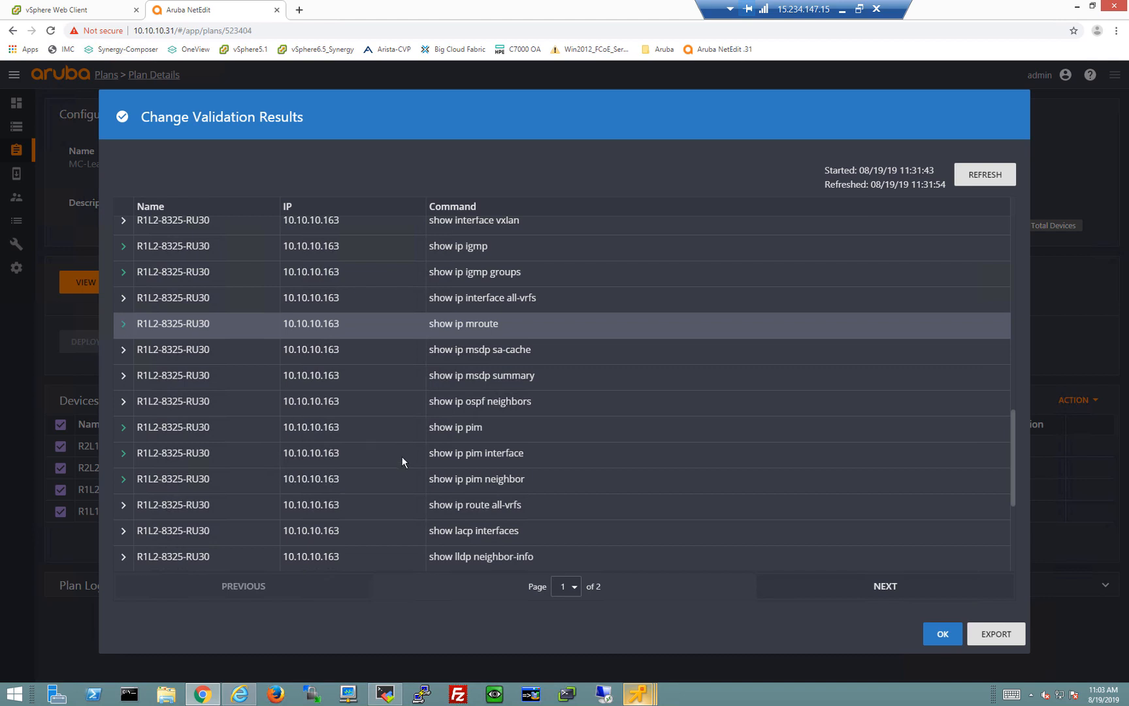
# Examine the show ip mroute comparison for R2L1-8325-RU31 on page 2 of the results, then return to page 1
pyautogui.click(856, 595)
pyautogui.scroll(-10, 358, 408)
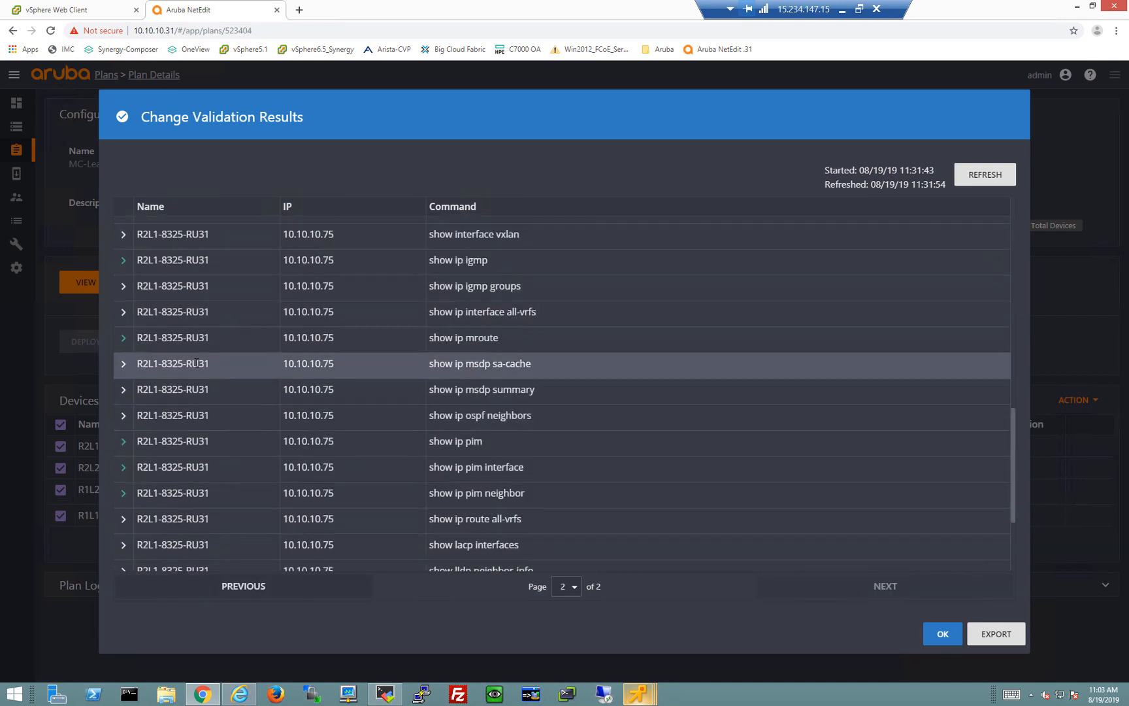
pyautogui.click(123, 340)
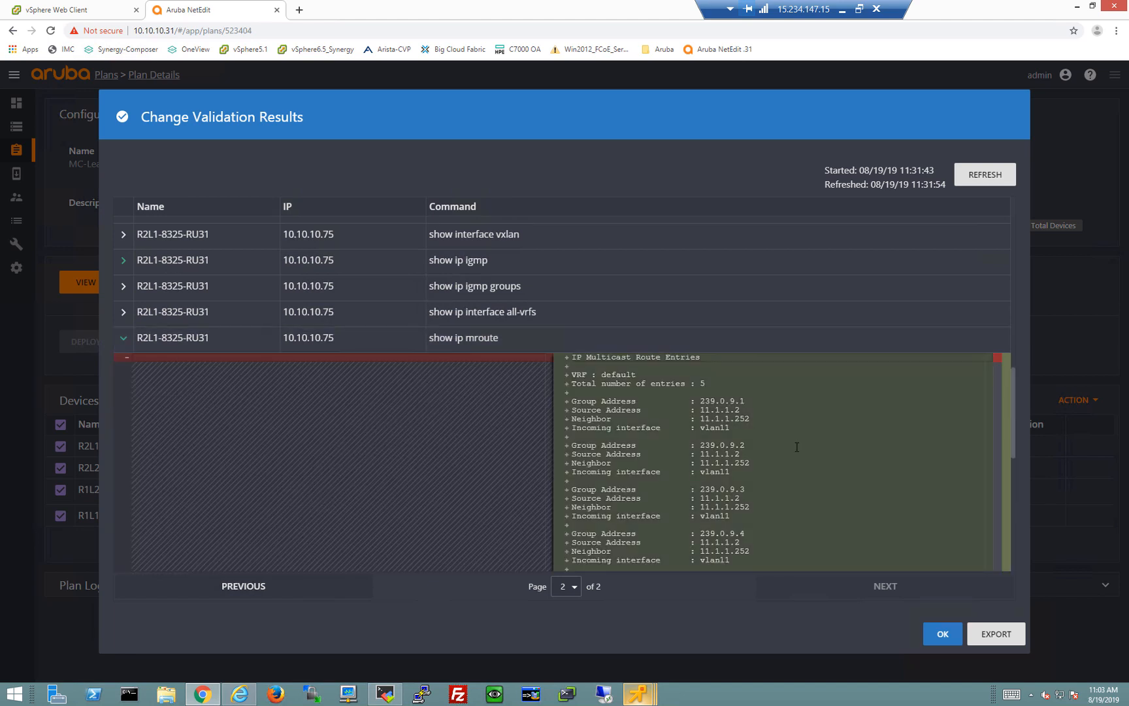
pyautogui.scroll(-1, 796, 446)
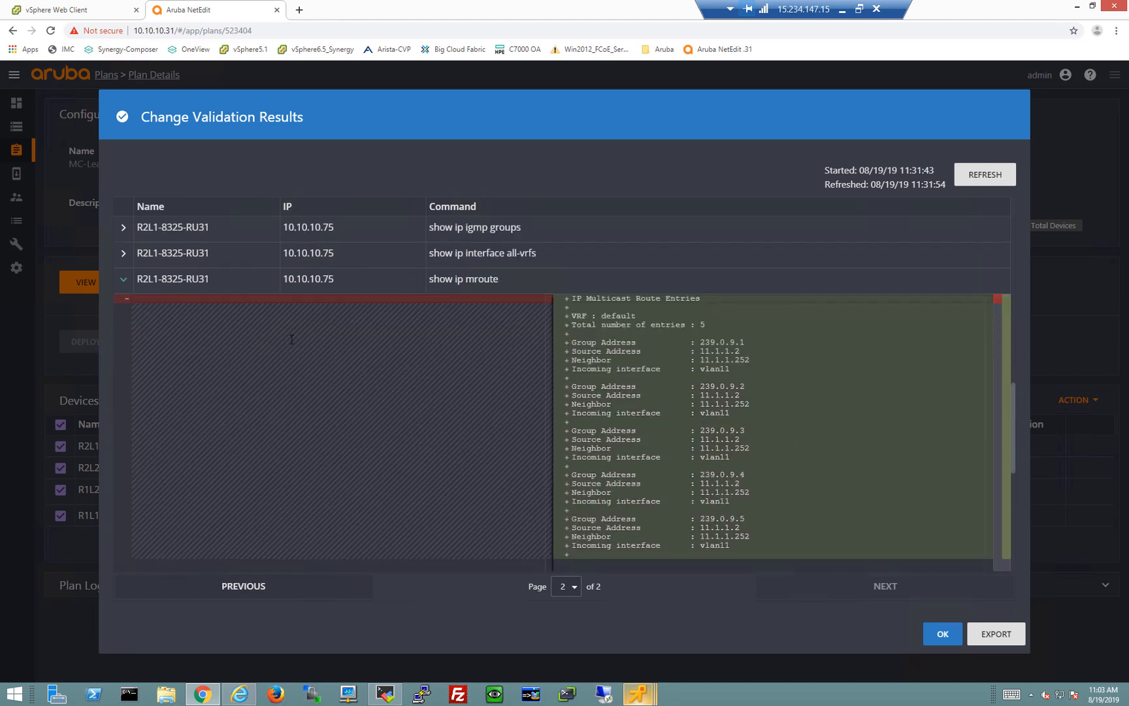
pyautogui.click(125, 280)
pyautogui.scroll(6, 338, 444)
pyautogui.scroll(4, 339, 444)
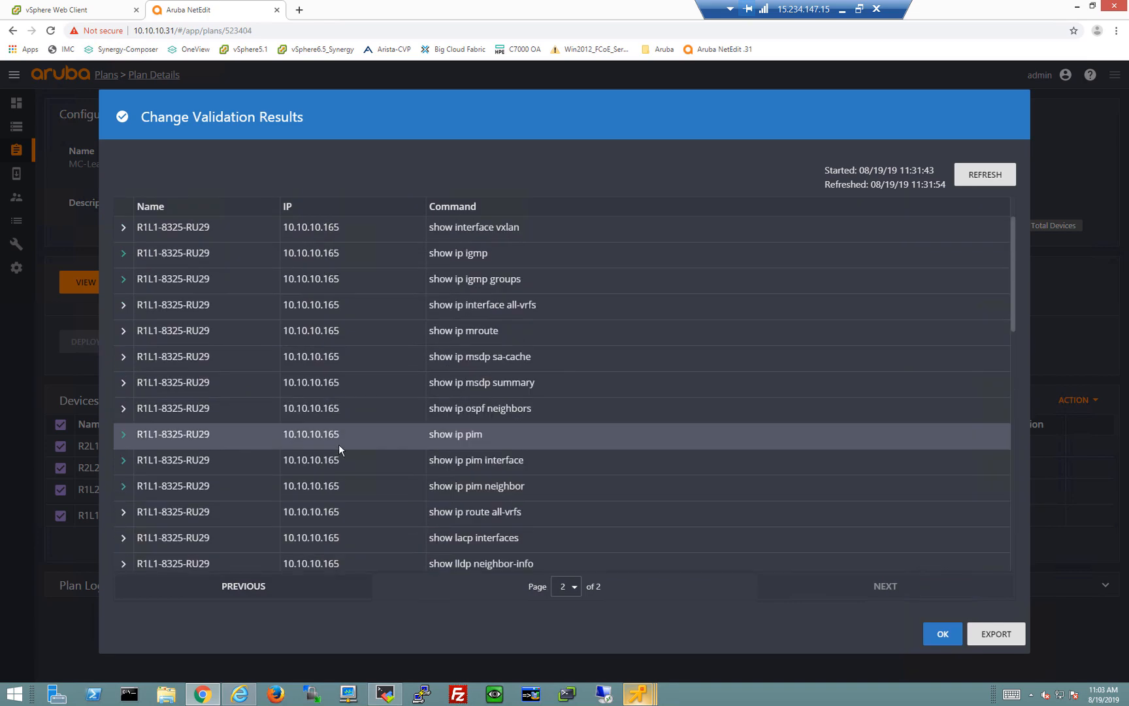
pyautogui.click(244, 591)
pyautogui.scroll(10, 276, 481)
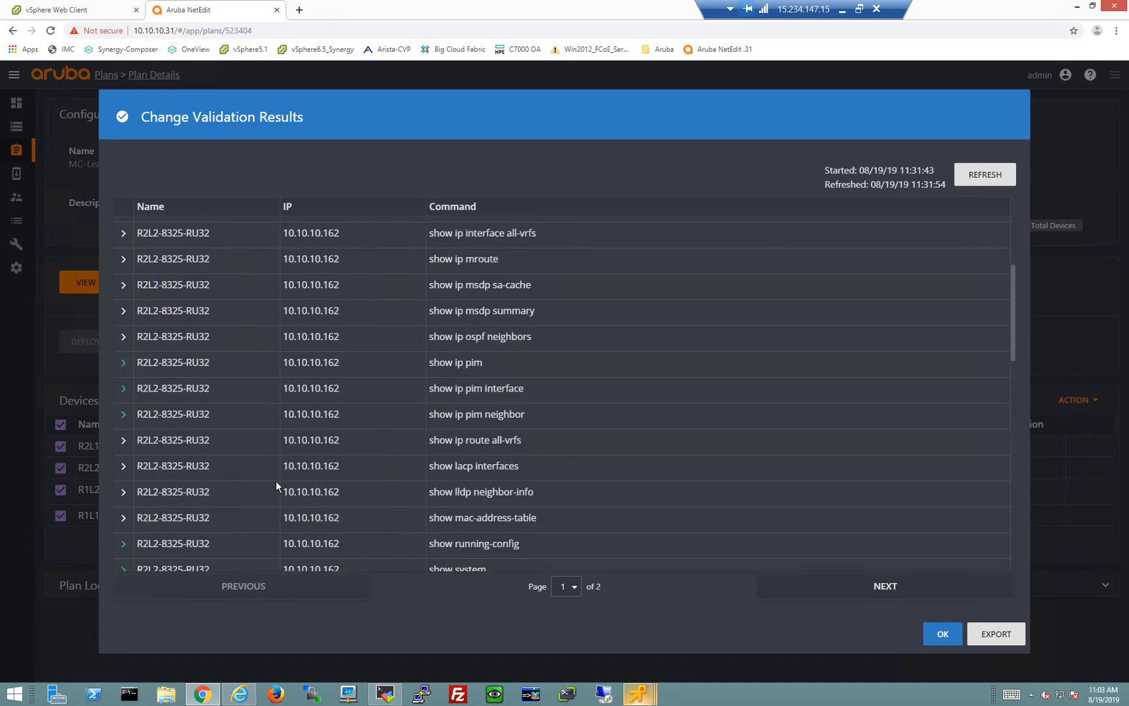
# Close the change validation results and commit the MC-Leafs plan to startup for R2L2-8325-RU32, R2L1-8325-RU31 and R1L1-8325-RU29
pyautogui.click(941, 633)
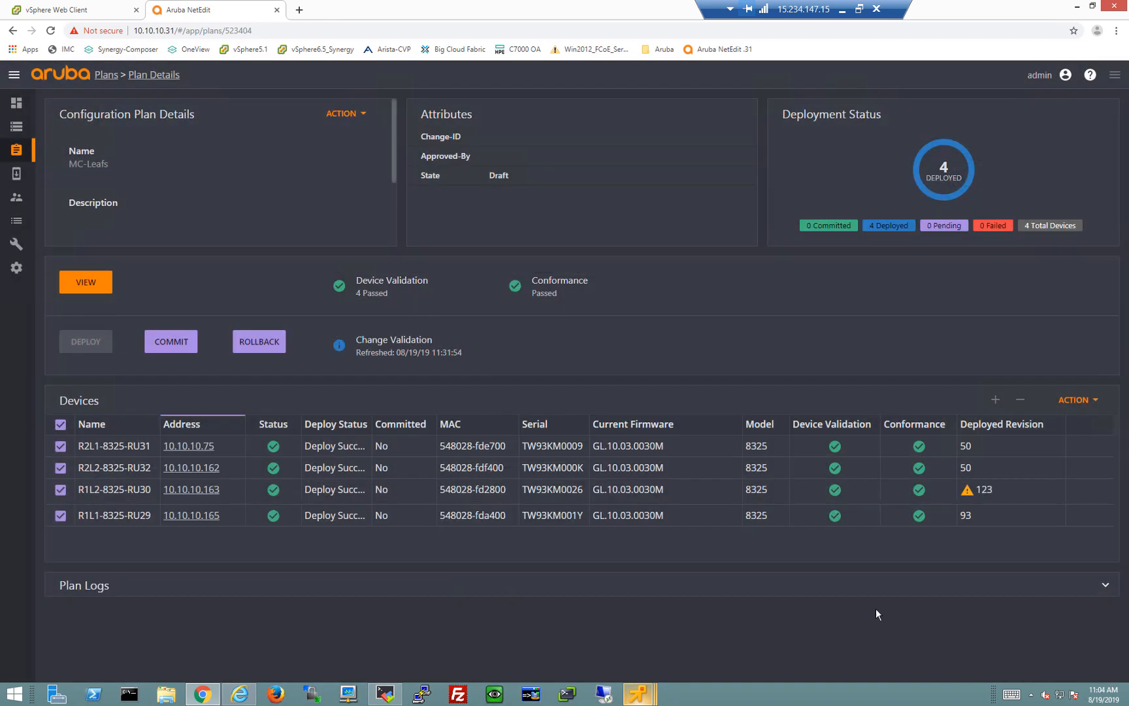
pyautogui.click(155, 346)
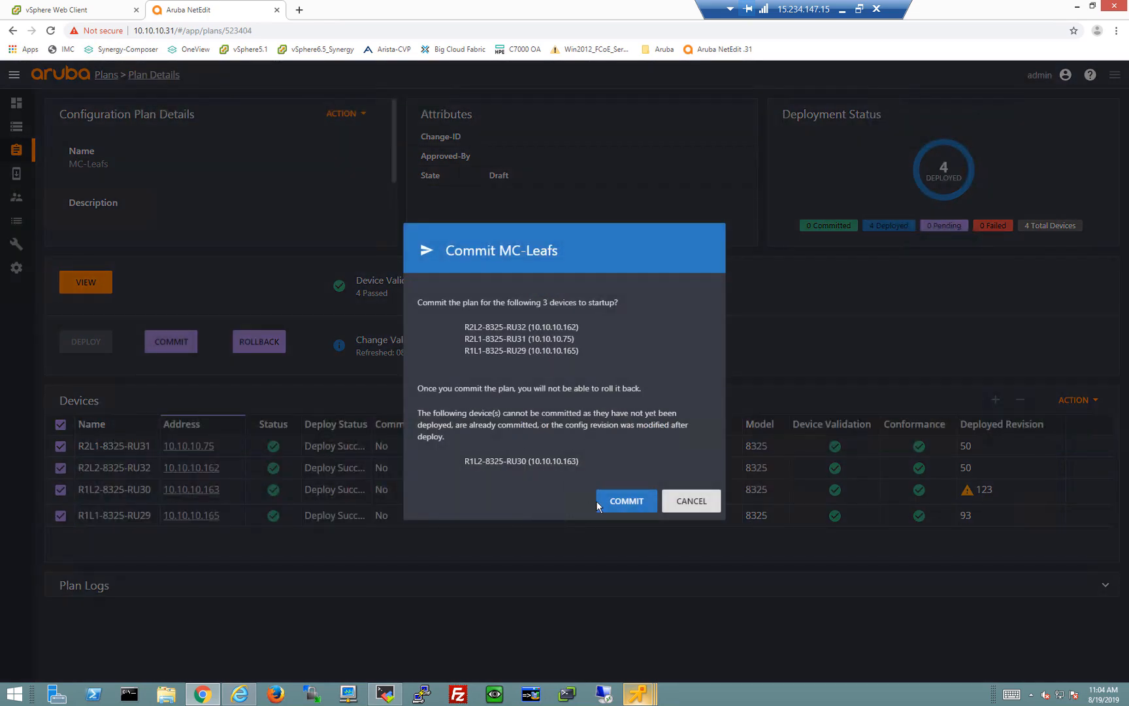
pyautogui.click(620, 501)
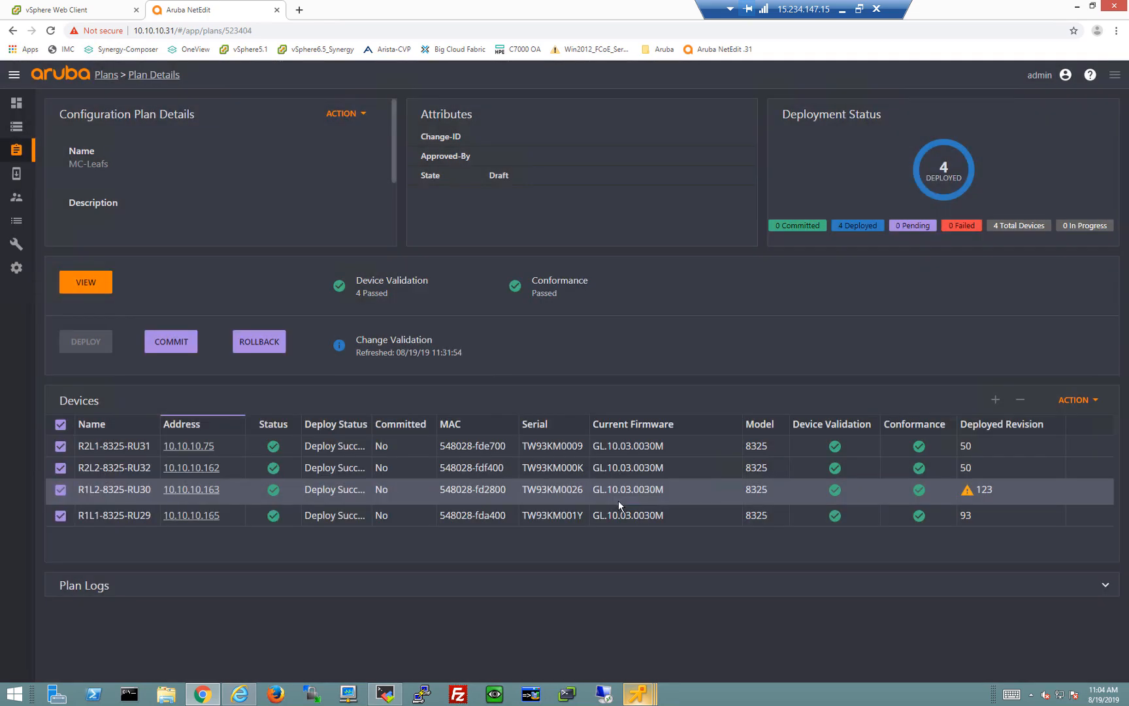
# Switch to the Rack2 and L3Core VMware Remote Consoles, compare their Multicast Hammer streams, and return to Aruba NetEdit
pyautogui.moveTo(638, 694)
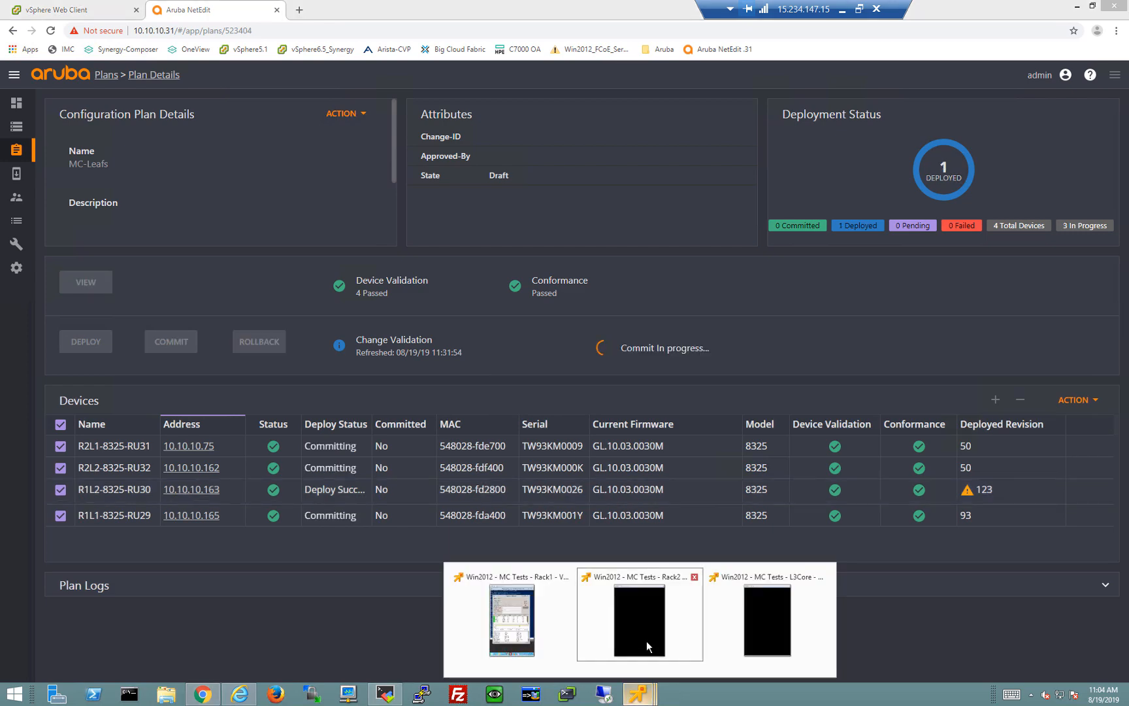
pyautogui.click(647, 641)
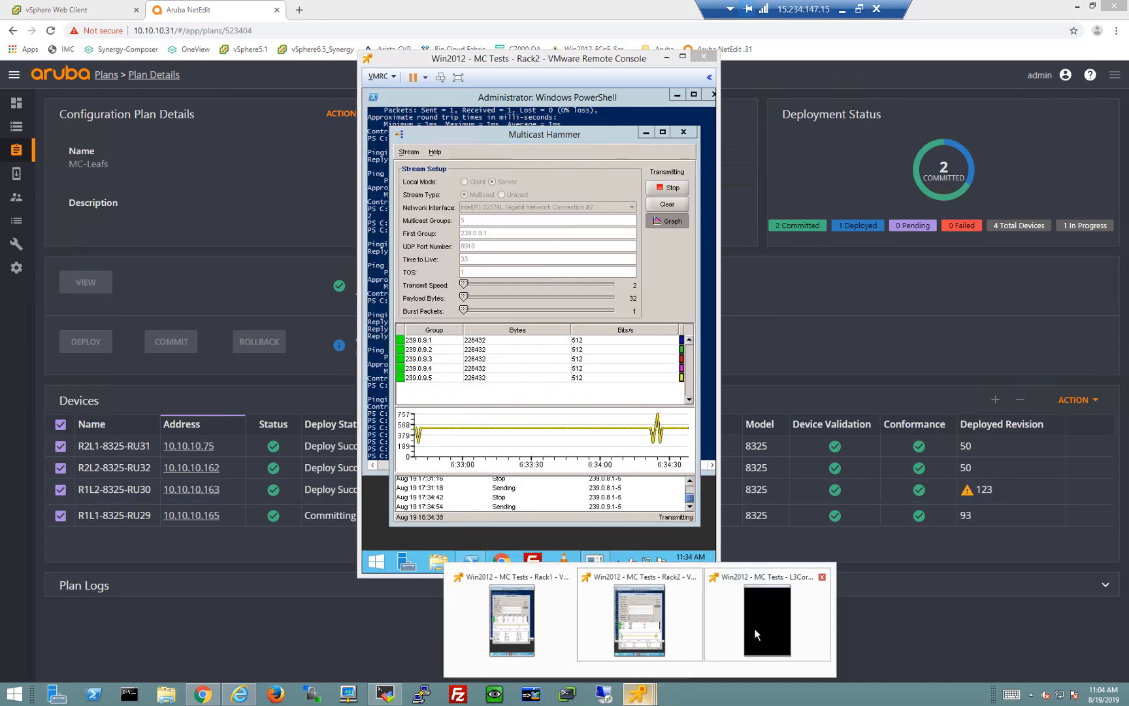
pyautogui.click(757, 629)
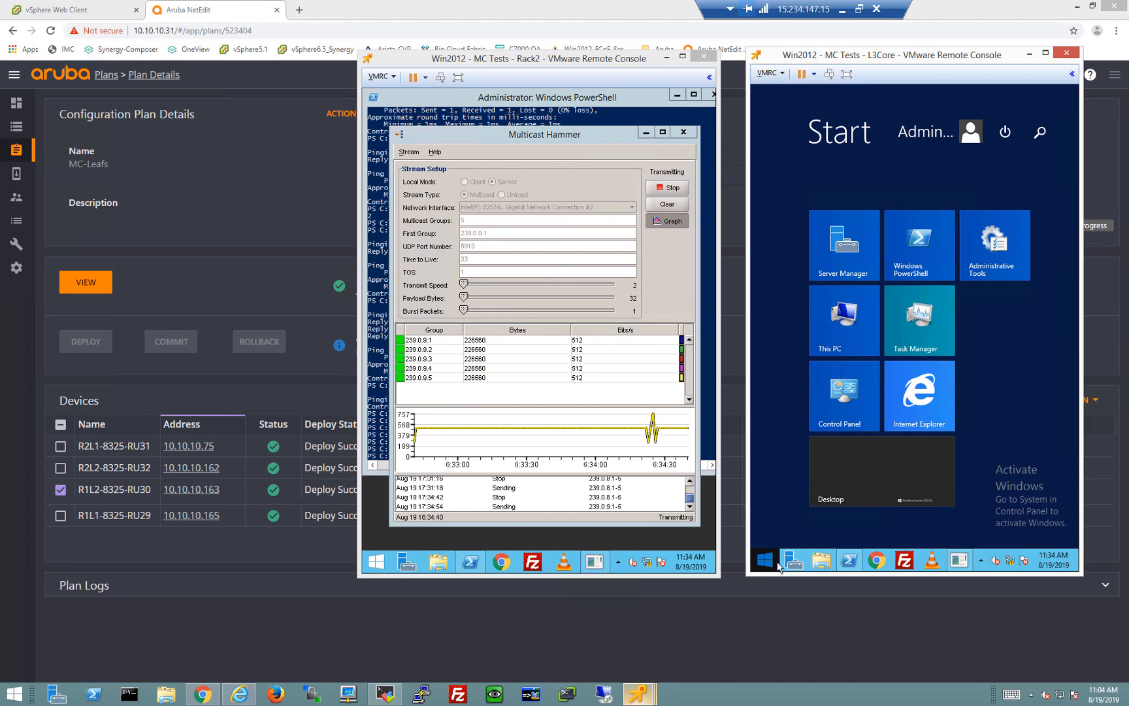
pyautogui.click(836, 487)
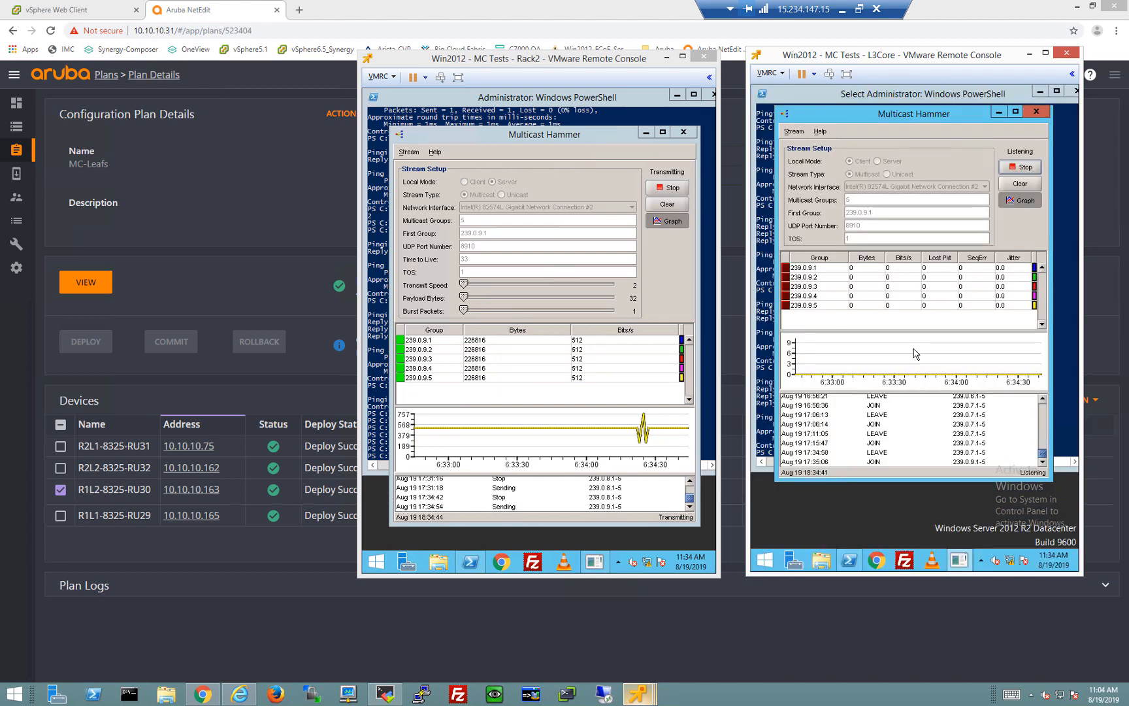
pyautogui.click(773, 633)
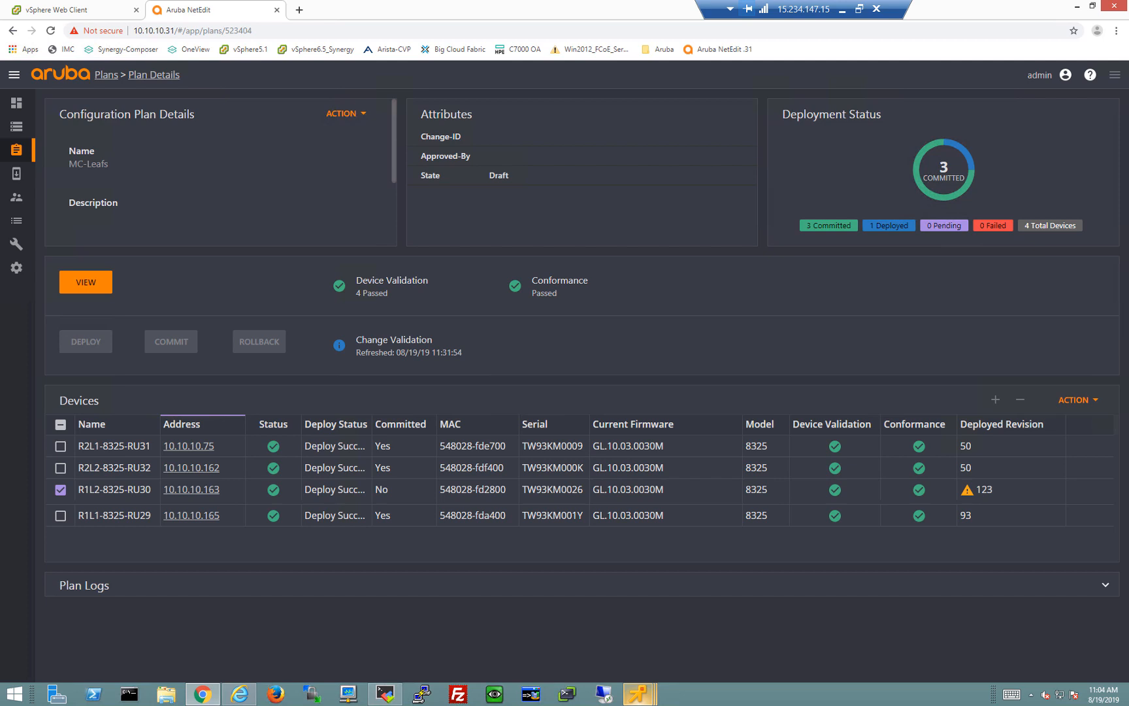
# Create a running-config plan named msdp for the devices L3Core-RU37 and Spine1-8325-R1-RU21
pyautogui.click(13, 126)
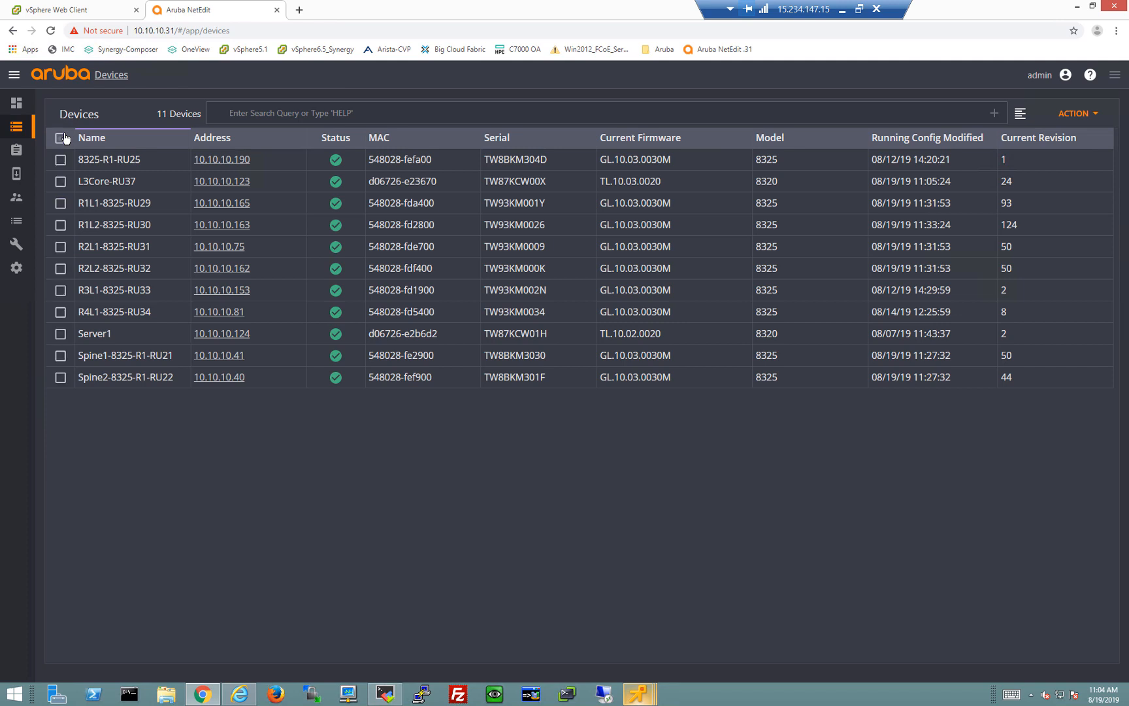
pyautogui.click(60, 183)
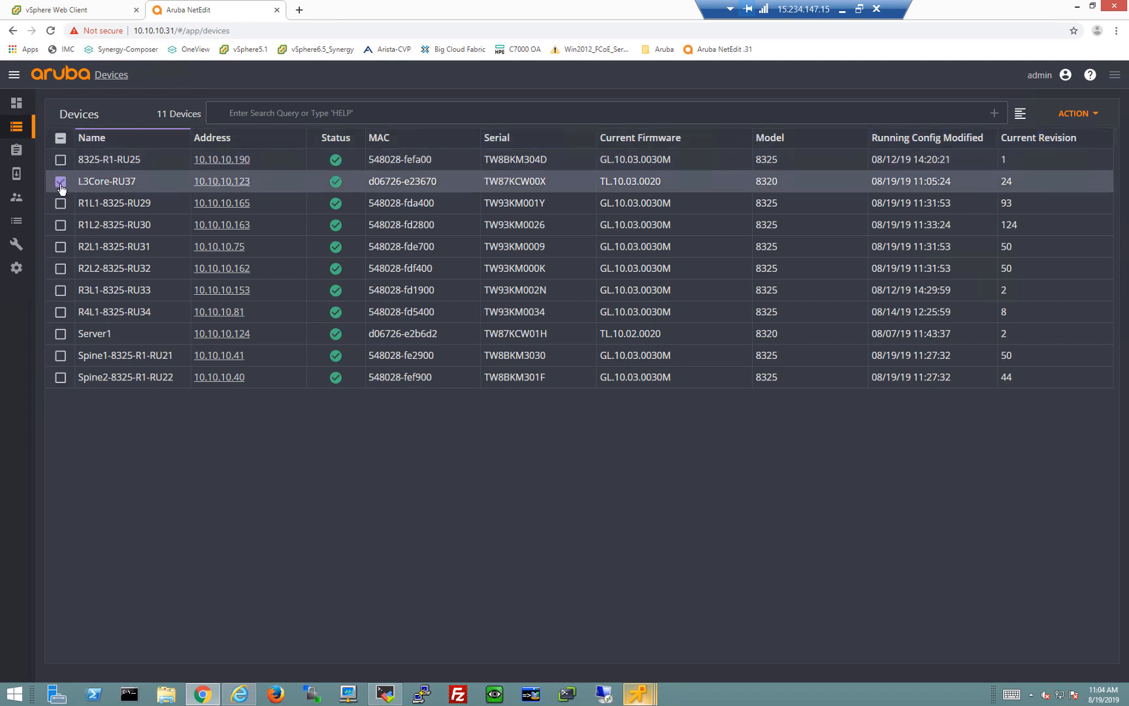
pyautogui.click(61, 357)
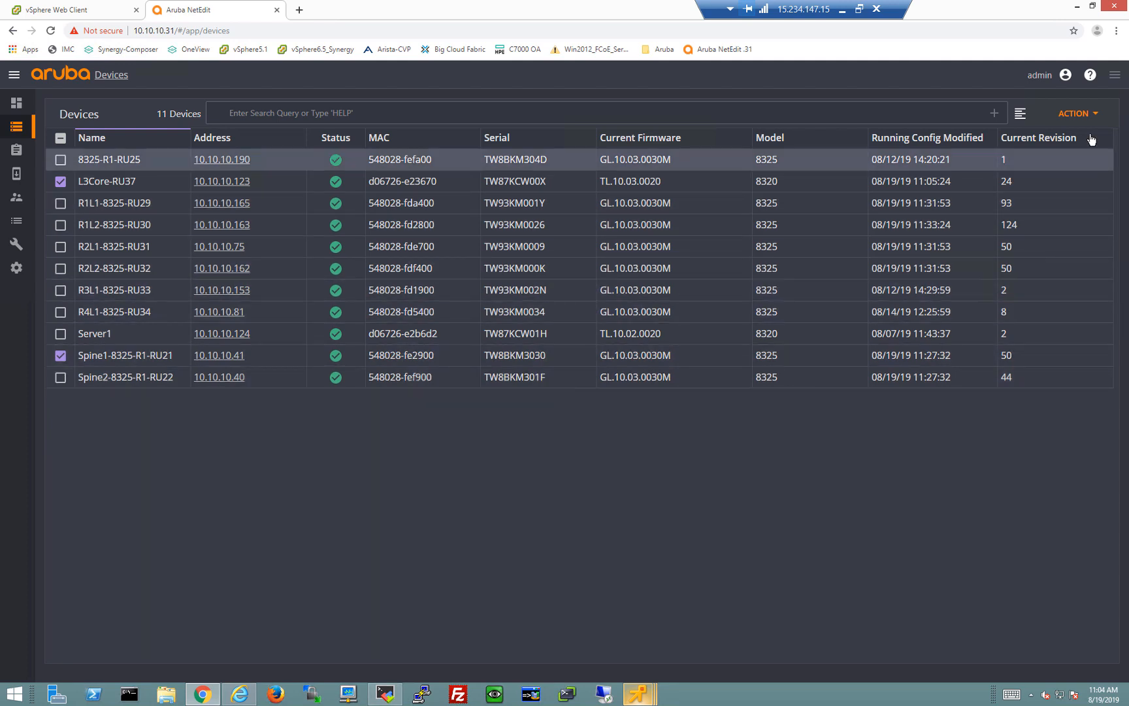
pyautogui.click(1086, 115)
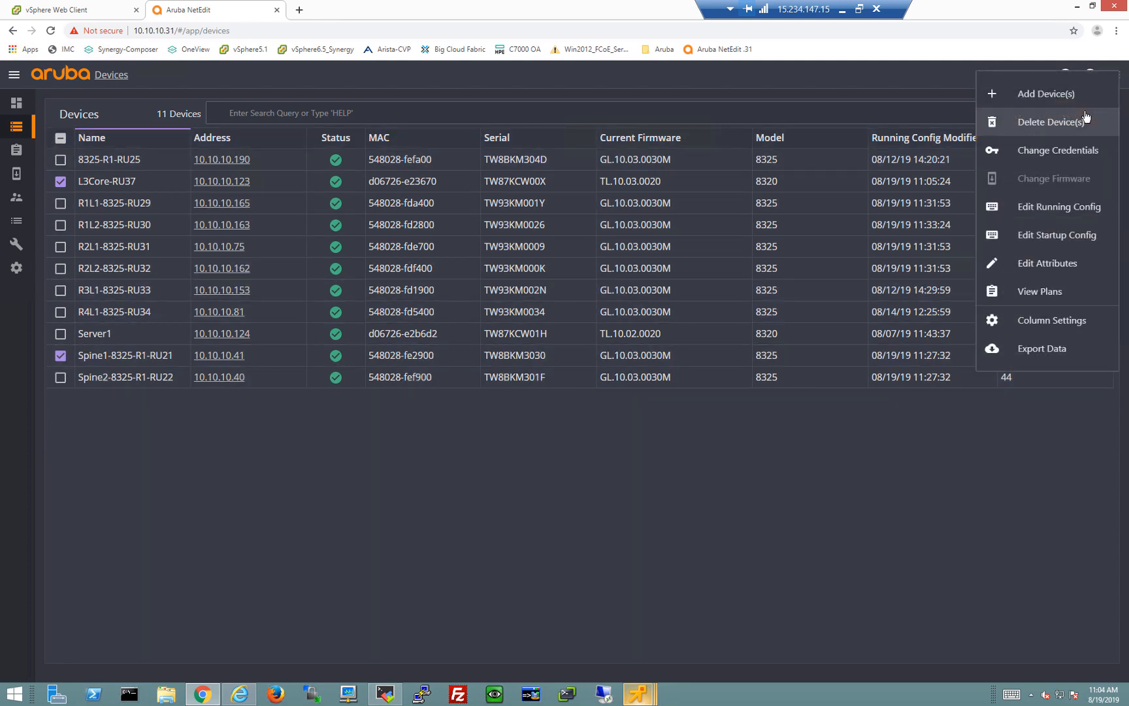
pyautogui.click(1058, 208)
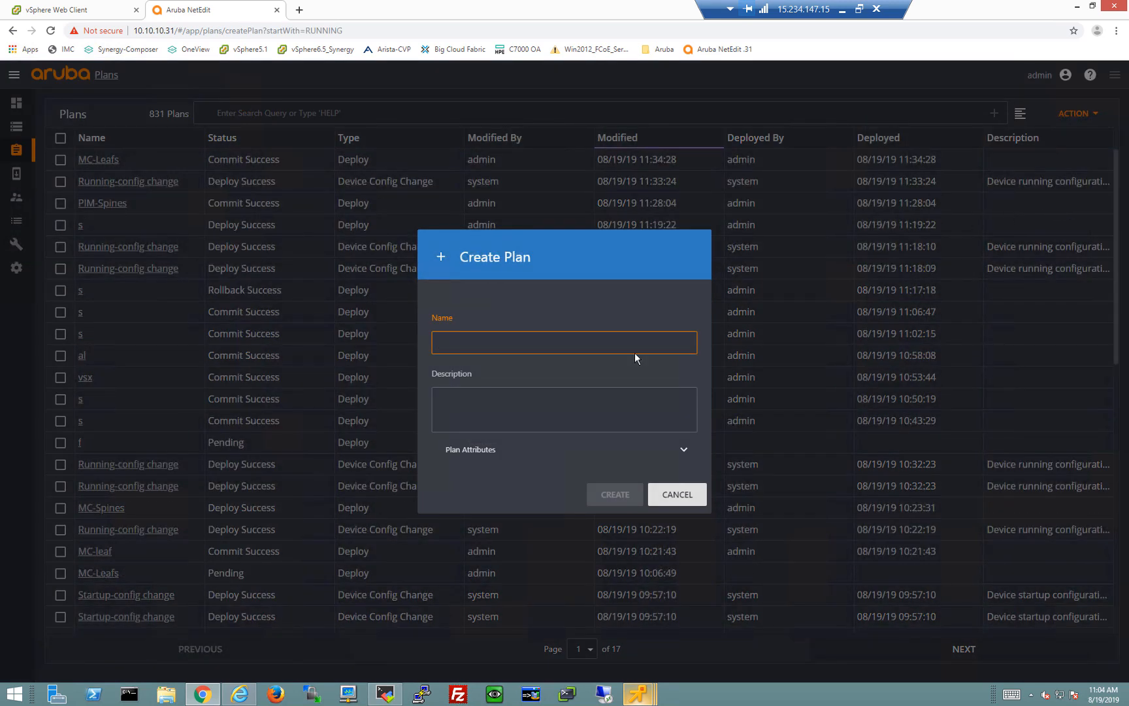
pyautogui.write('msdp')
pyautogui.press('Return')
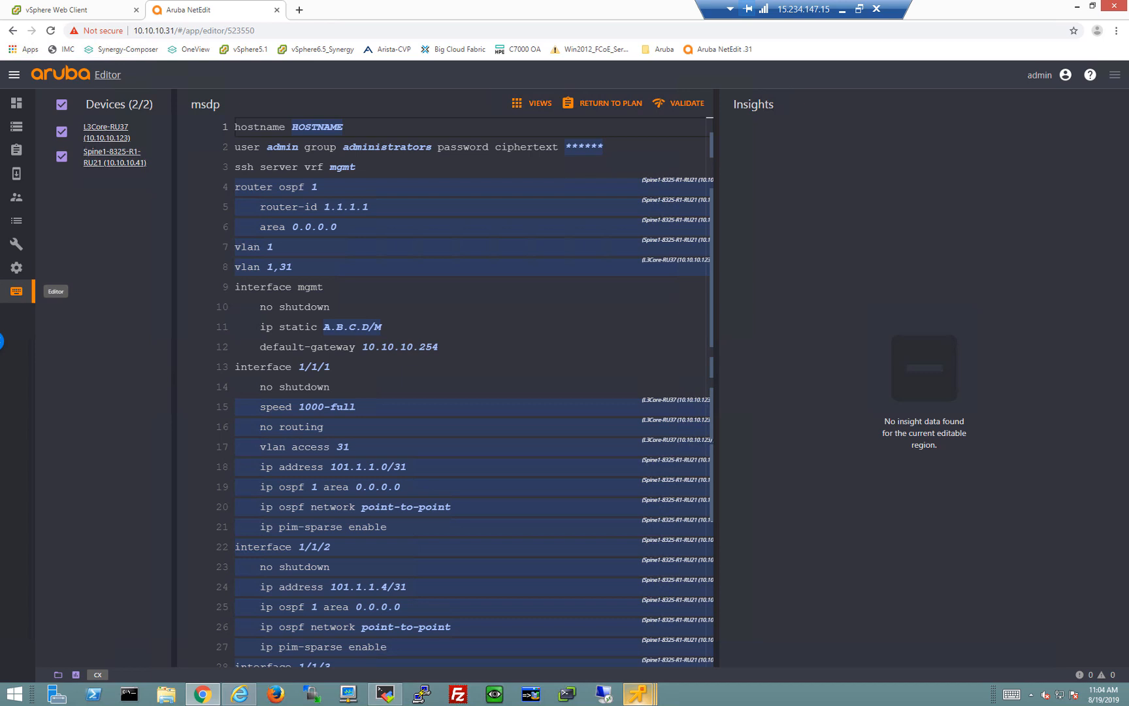
# Limit the msdp plan editor to L3Core-RU37 and add a router pim block containing enable
pyautogui.click(61, 156)
pyautogui.rightClick(62, 157)
pyautogui.scroll(-6, 496, 475)
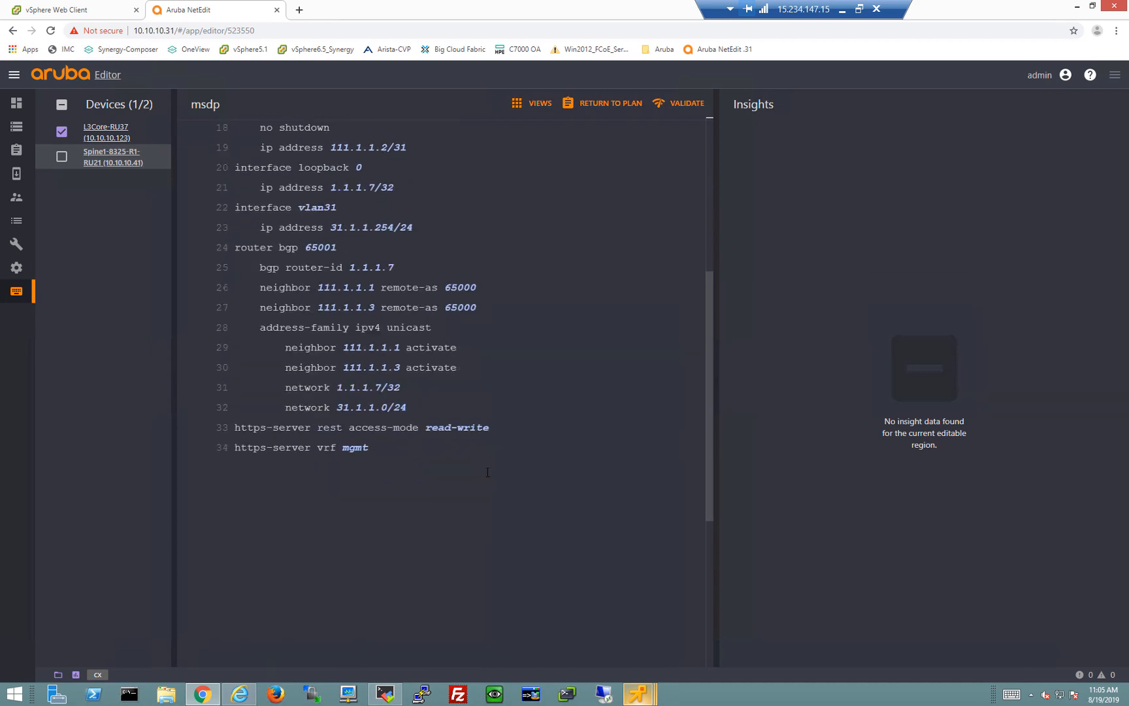
pyautogui.click(411, 434)
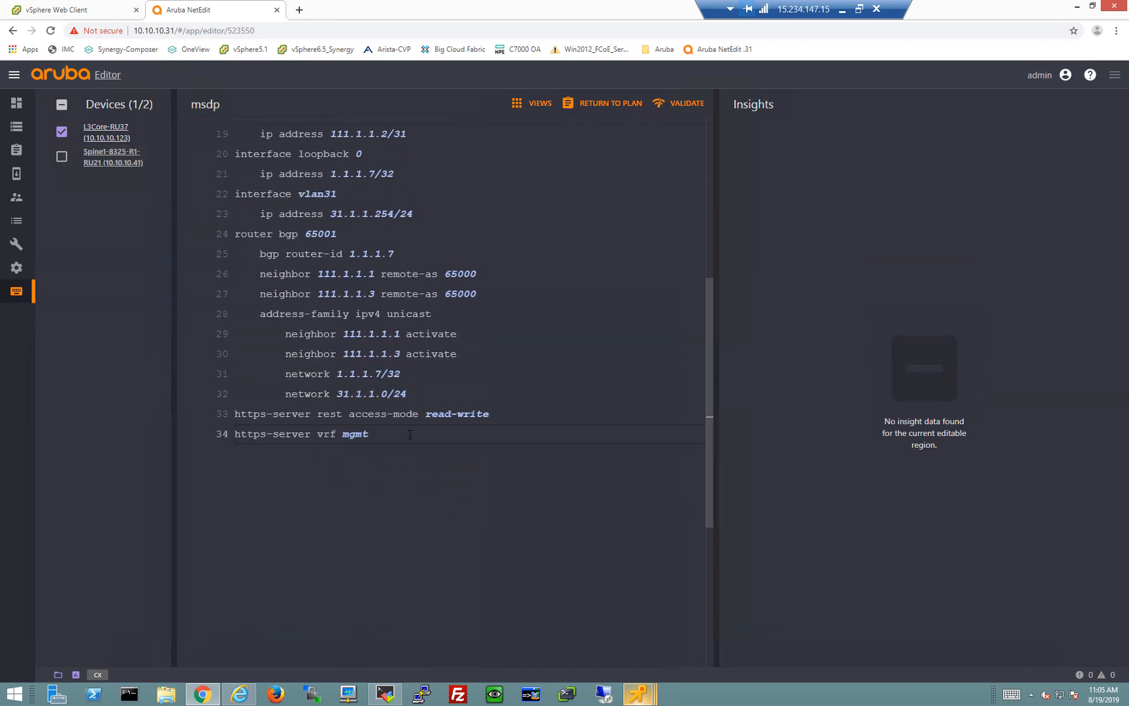
pyautogui.press('Return')
pyautogui.write('rou')
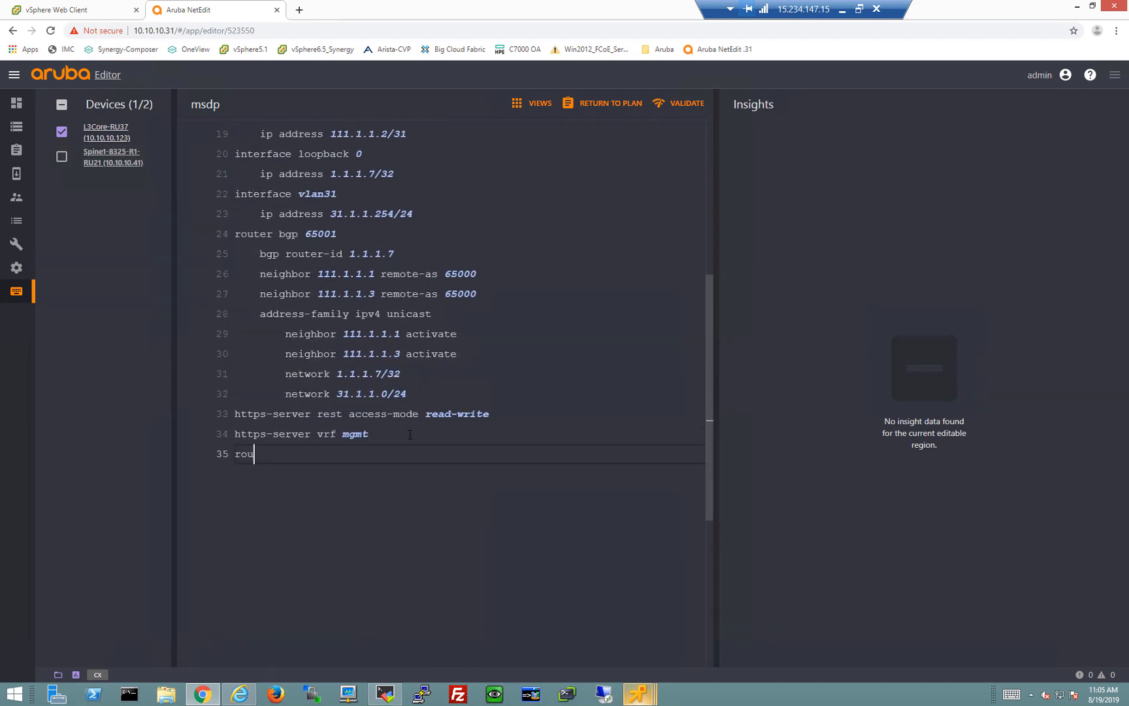
pyautogui.write('ter pim')
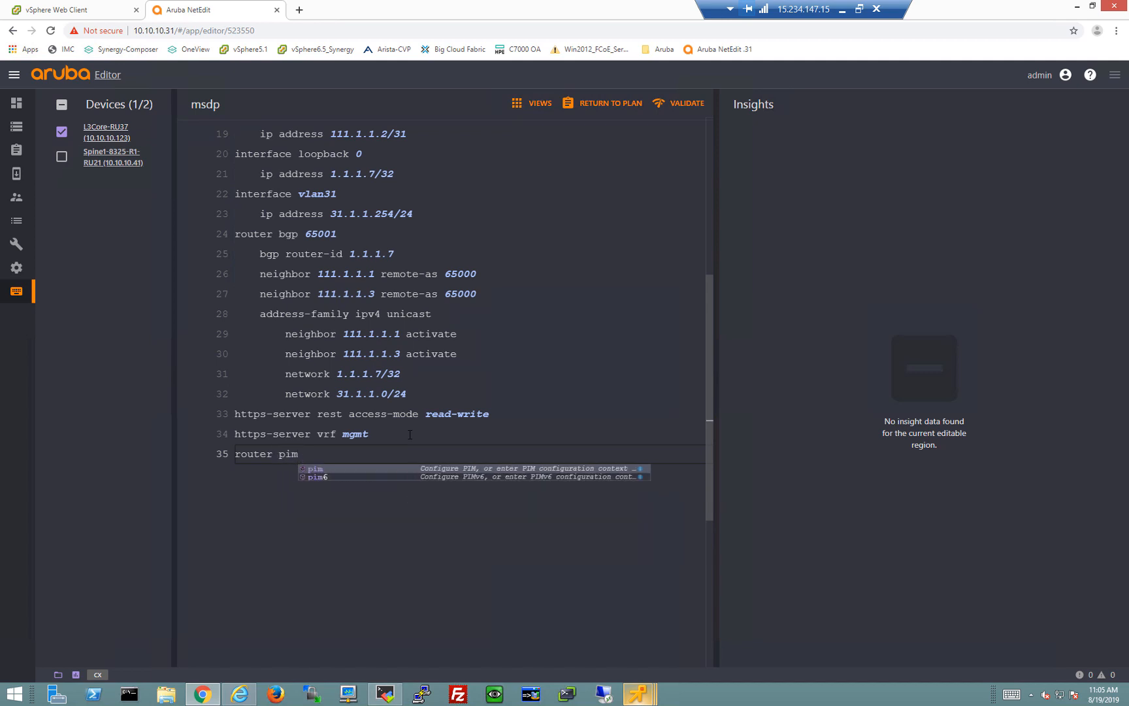
pyautogui.press('Return')
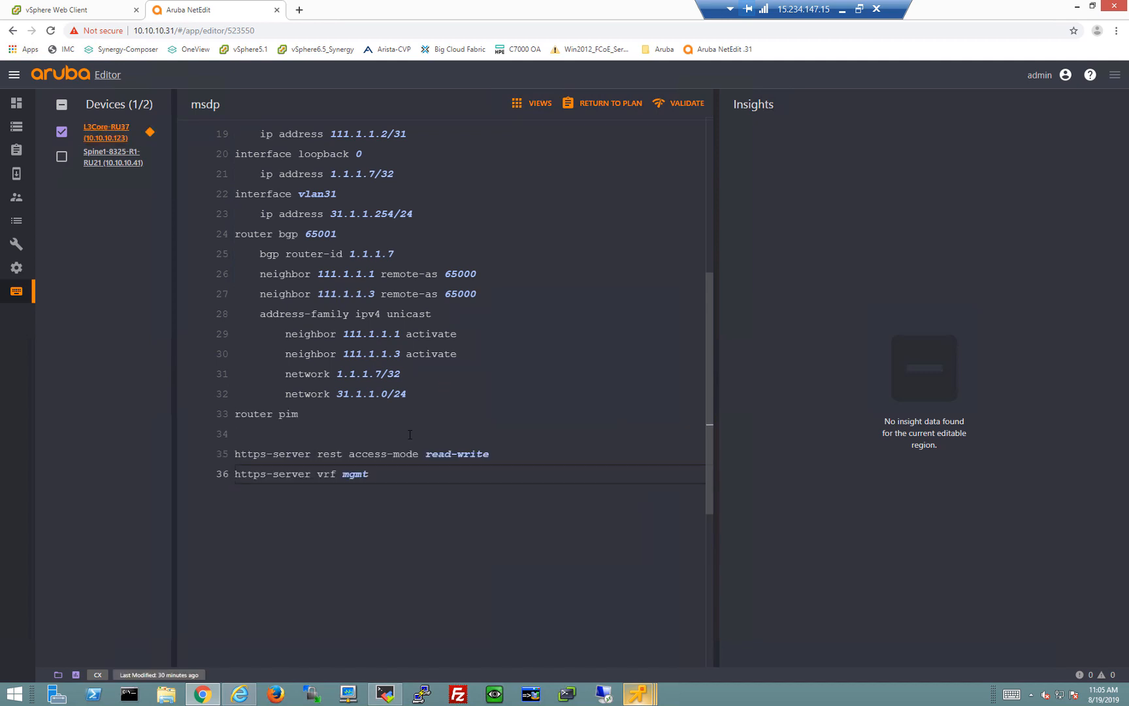
pyautogui.write('enab')
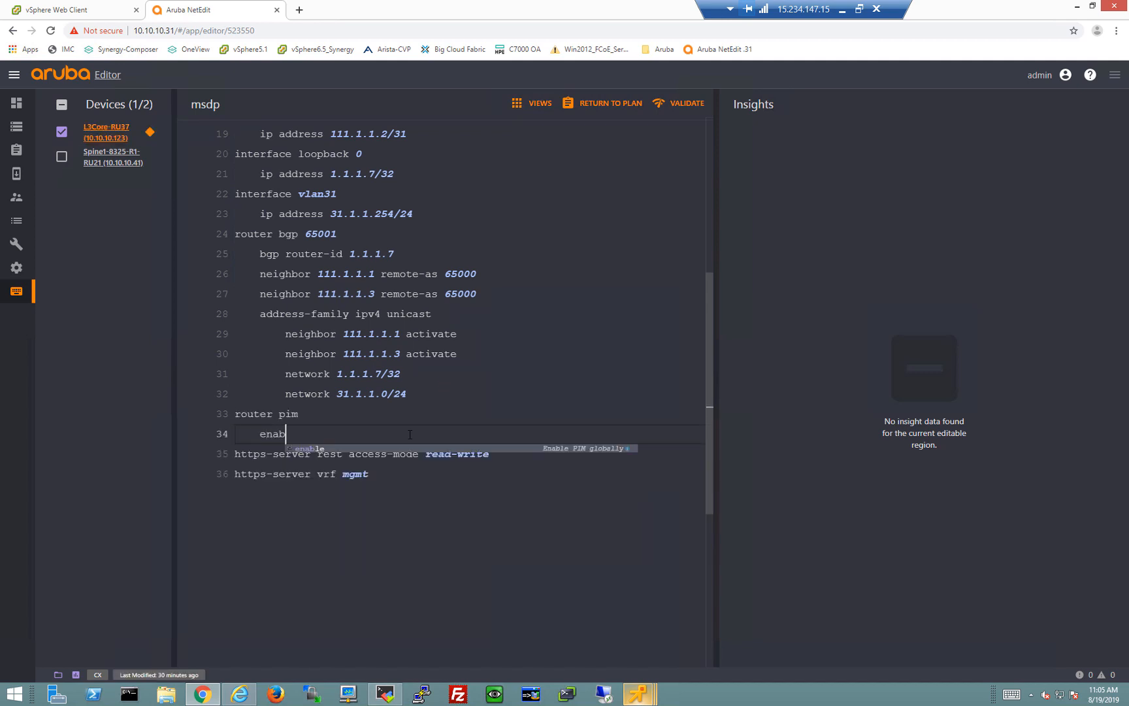
pyautogui.write('le')
pyautogui.press('Return')
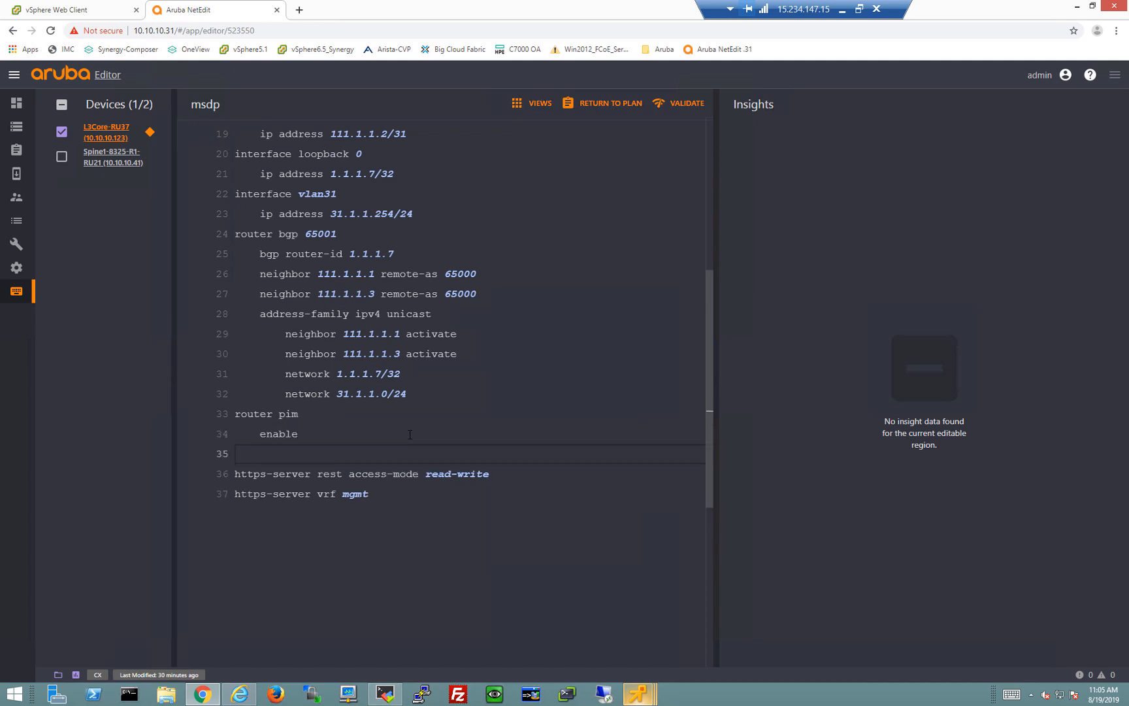
# Set the static rendezvous point under router pim with rp-address 1.1.1.7
pyautogui.write('rp')
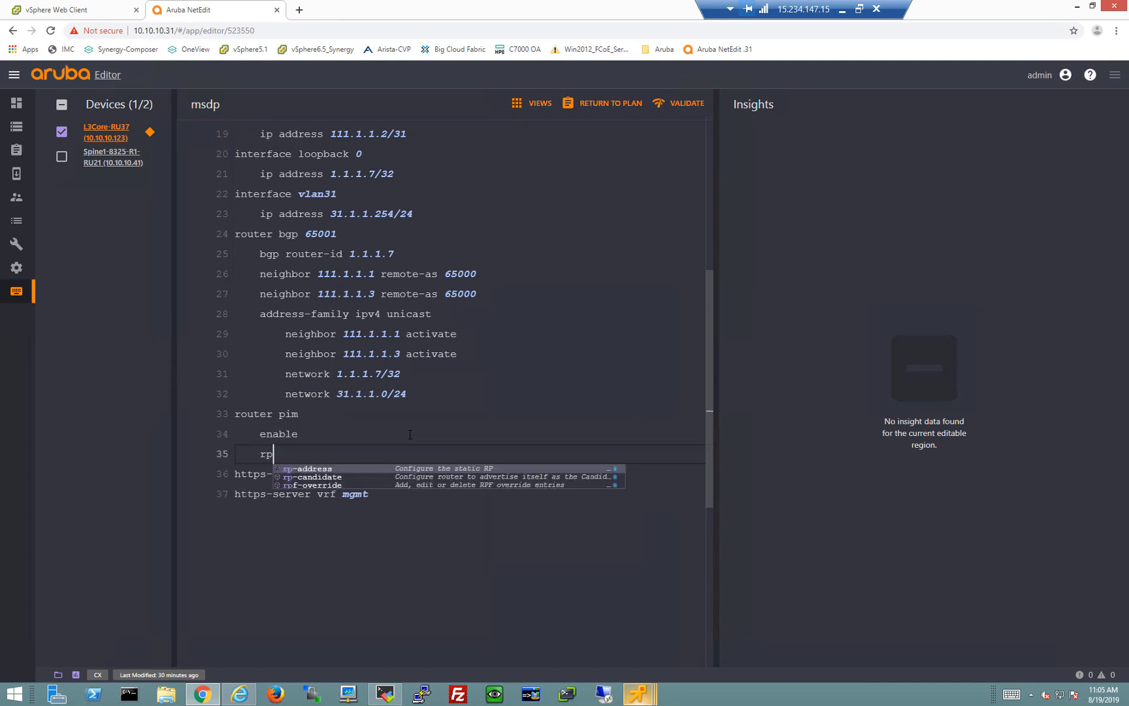
pyautogui.write('-a')
pyautogui.press('Return')
pyautogui.write('1.1.1.7')
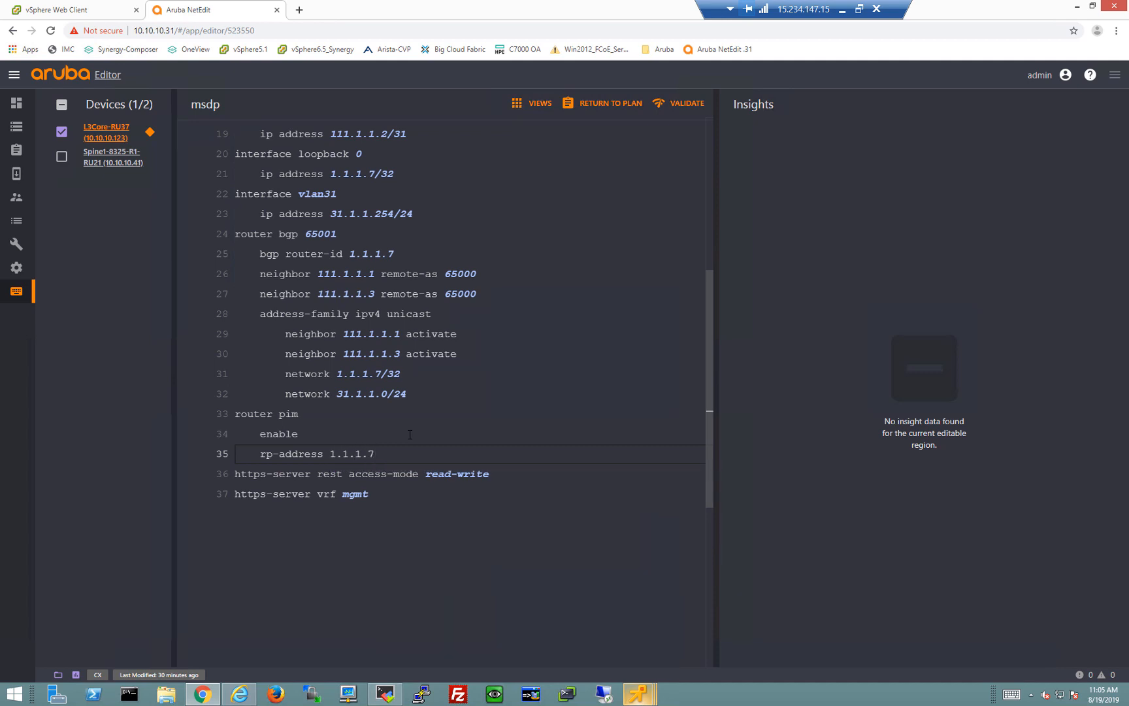
pyautogui.press('Return')
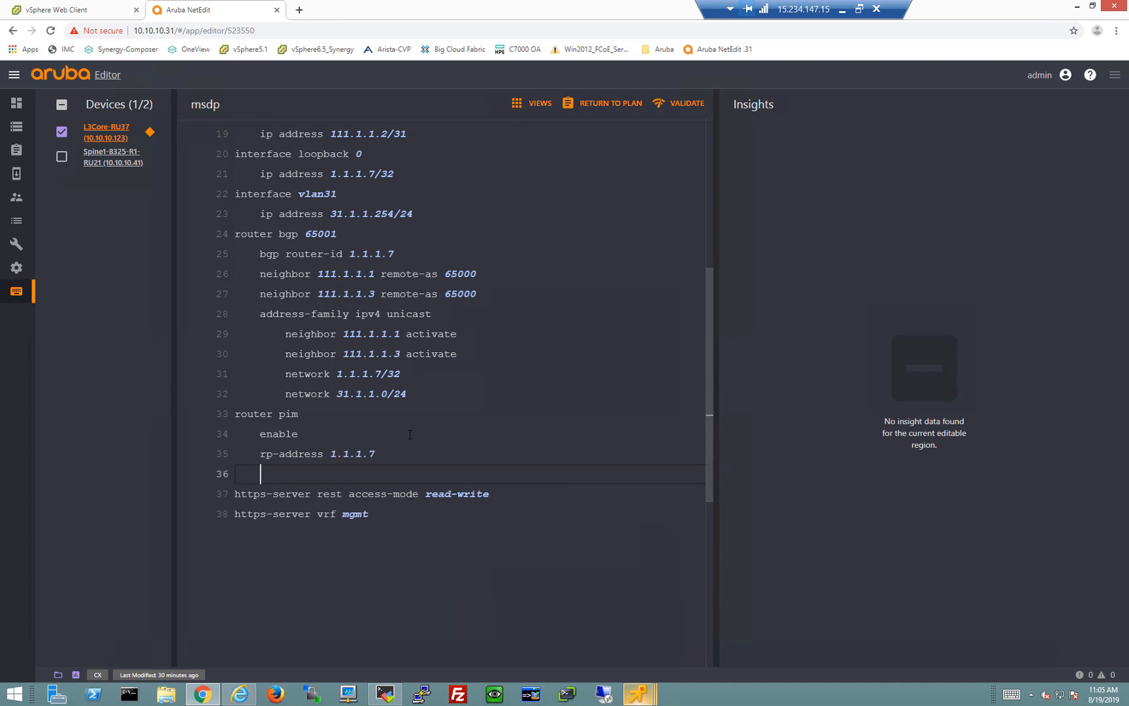
# Add a router msdp block at the end of the L3Core-RU37 configuration and put enable in it
pyautogui.press('BackSpace')
pyautogui.press('BackSpace')
pyautogui.press('BackSpace')
pyautogui.press('BackSpace')
pyautogui.write('roputer')
pyautogui.press('BackSpace')
pyautogui.press('BackSpace')
pyautogui.press('BackSpace')
pyautogui.press('BackSpace')
pyautogui.press('BackSpace')
pyautogui.write('ute-map')
pyautogui.press('BackSpace')
pyautogui.press('BackSpace')
pyautogui.press('BackSpace')
pyautogui.press('BackSpace')
pyautogui.write('r m')
pyautogui.press('Return')
pyautogui.press('Return')
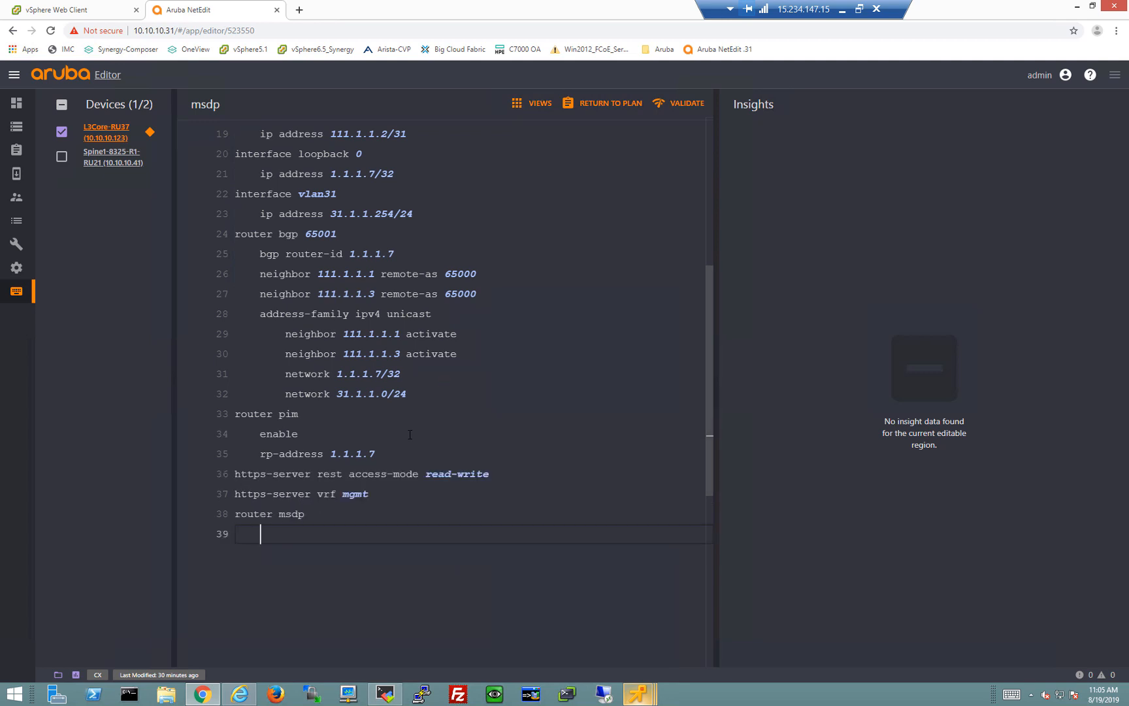
pyautogui.write('enable')
pyautogui.press('Return')
pyautogui.press('Return')
# Add the line ip msdp peer 1.1.1.1 under router msdp
pyautogui.press('BackSpace')
pyautogui.press('BackSpace')
pyautogui.press('BackSpace')
pyautogui.press('BackSpace')
pyautogui.write('ip ')
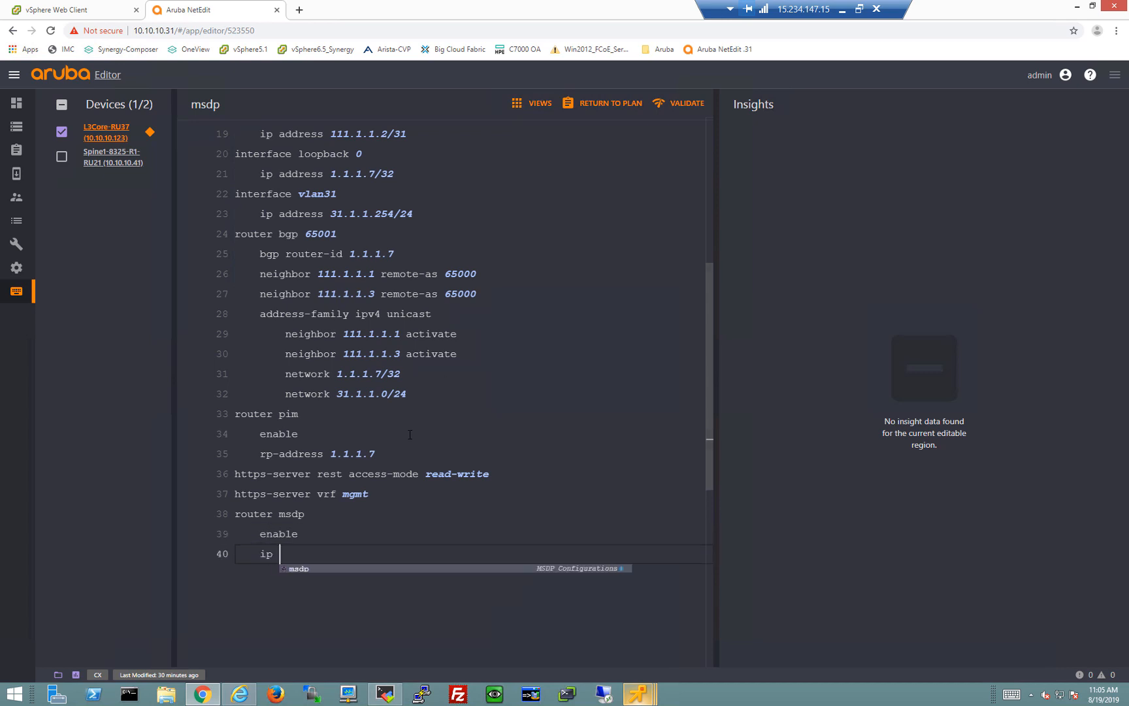
pyautogui.write('msdp peer')
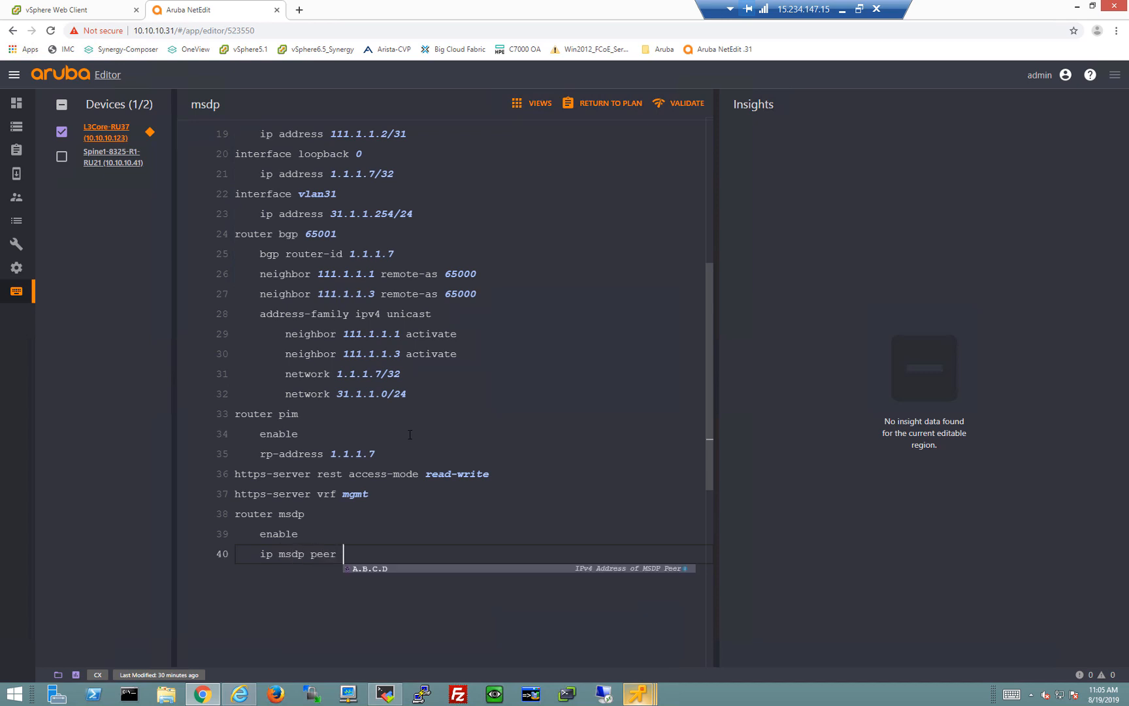
pyautogui.write('1.1.1.1')
pyautogui.press('Return')
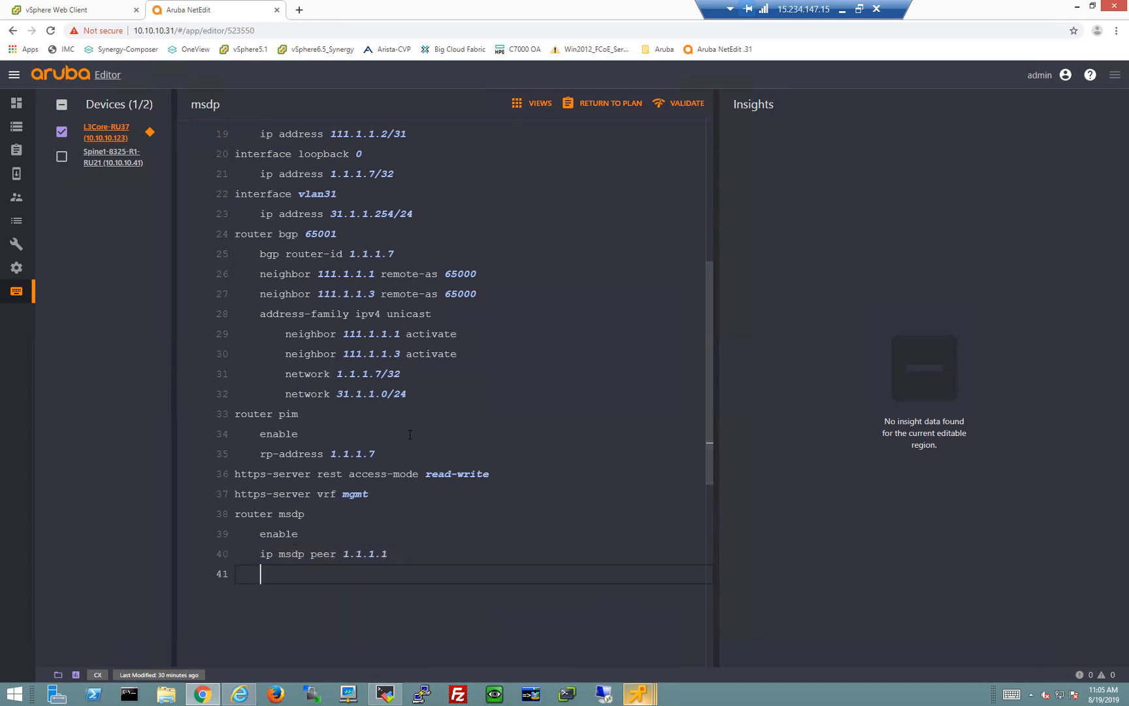
# Give MSDP peer 1.1.1.1 the indented lines connect-source loopback0 and enable, leaving no blank line after them
pyautogui.press('Tab')
pyautogui.write('connect-source loop')
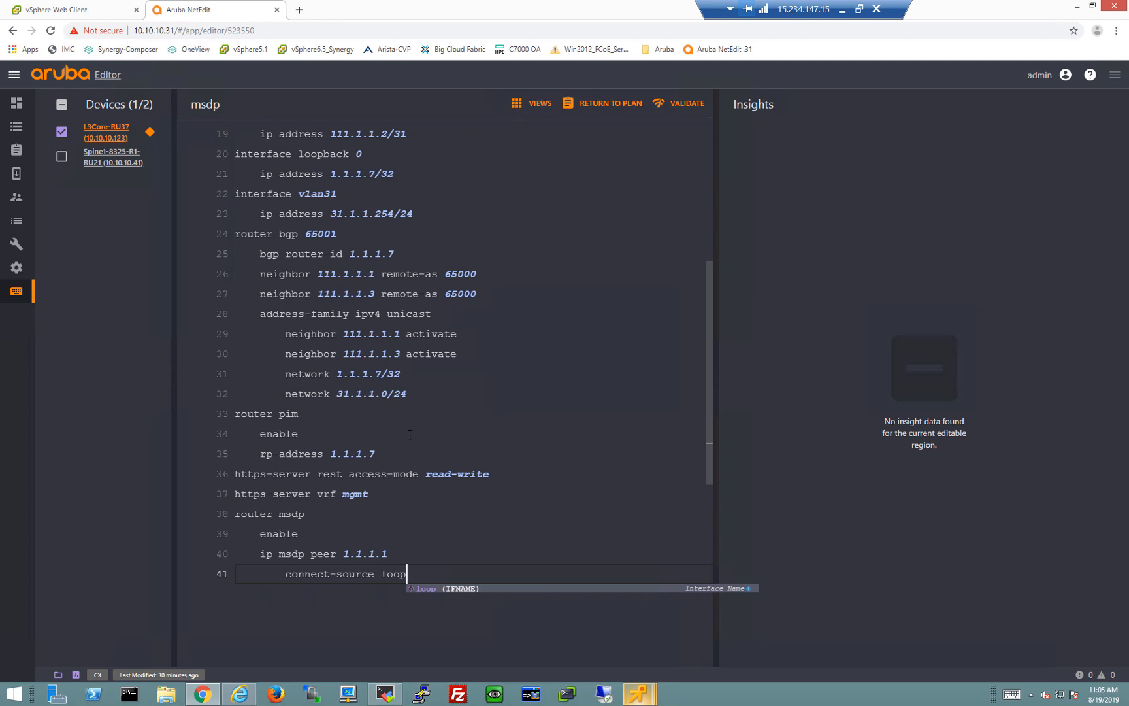
pyautogui.write('back0')
pyautogui.press('Return')
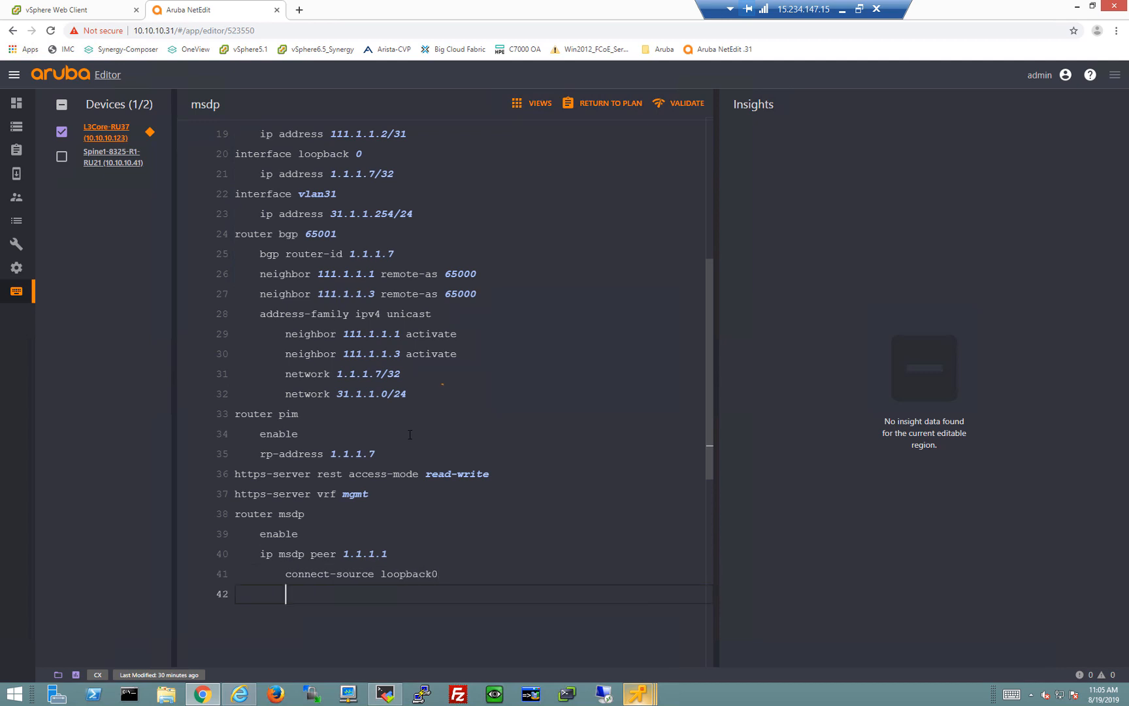
pyautogui.write('enable')
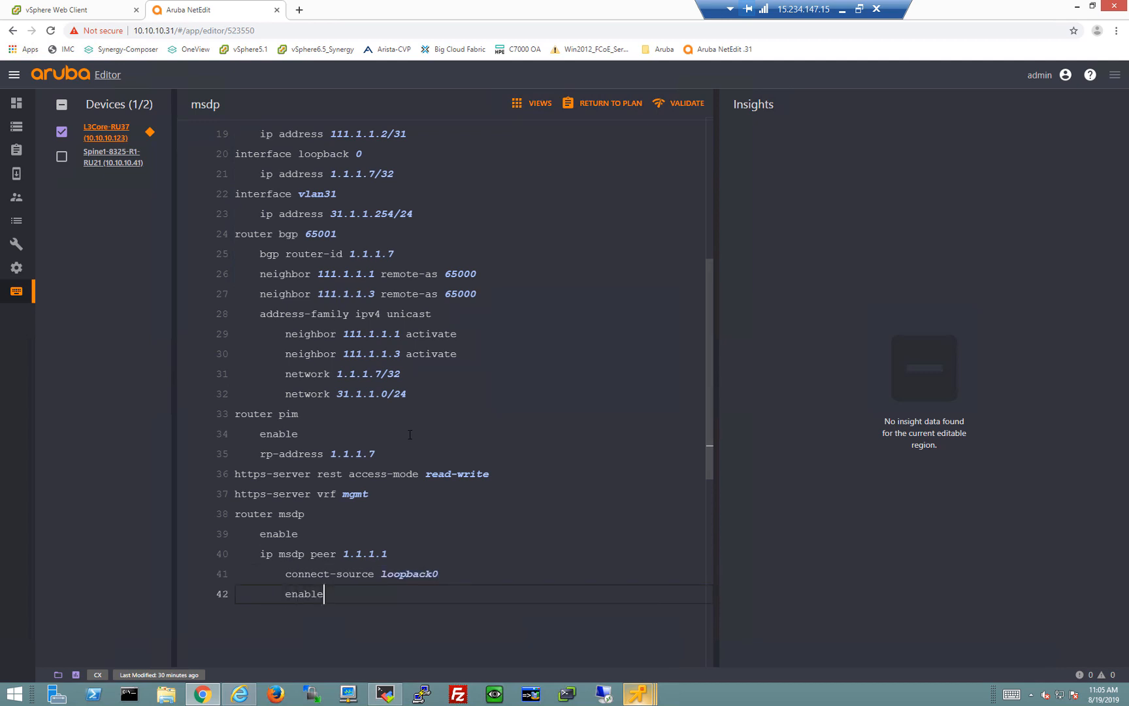
pyautogui.press('Return')
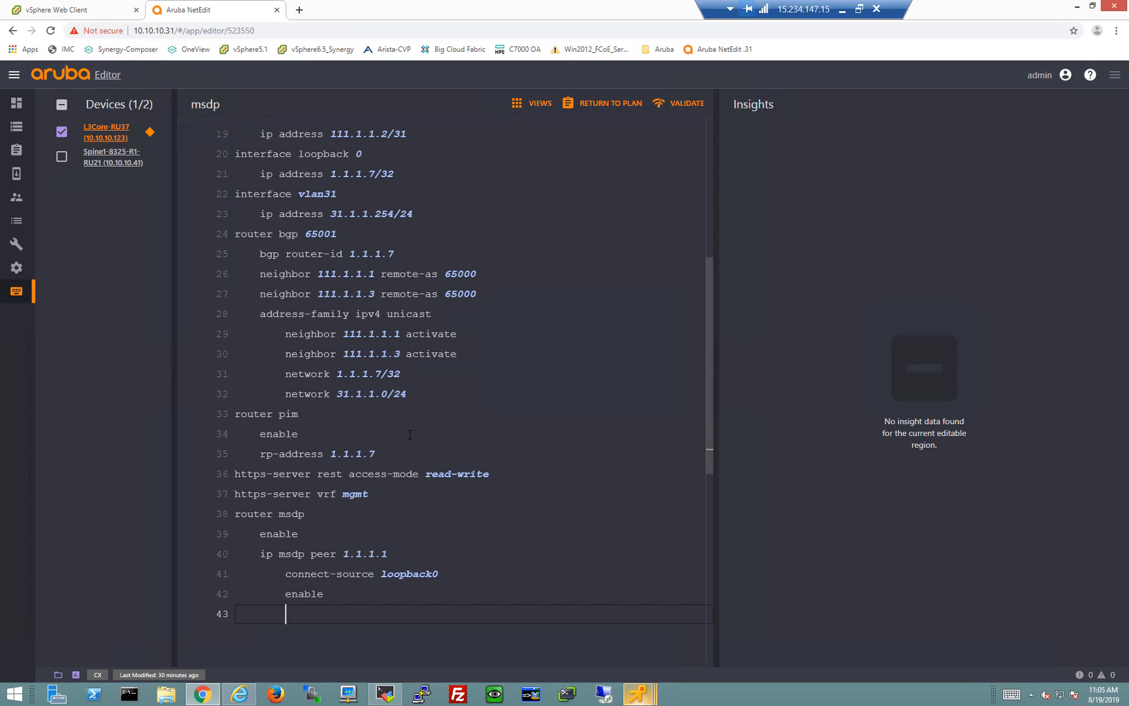
pyautogui.press('BackSpace')
pyautogui.press('BackSpace')
pyautogui.press('BackSpace')
pyautogui.press('BackSpace')
pyautogui.press('BackSpace')
pyautogui.press('BackSpace')
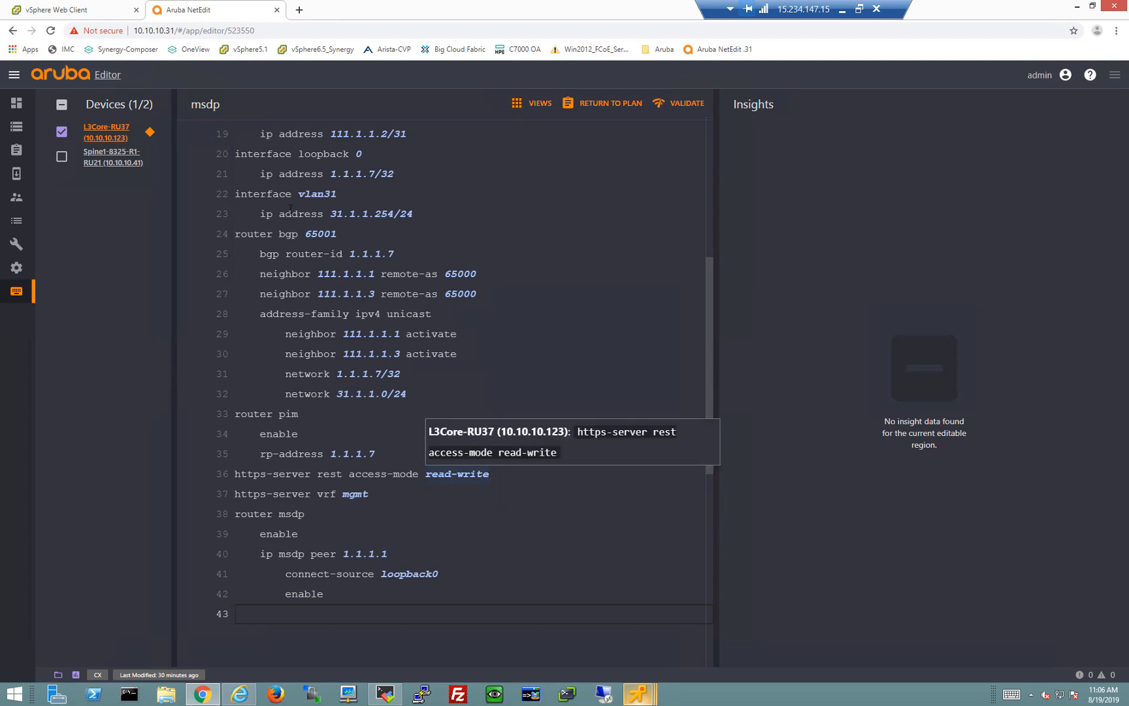
pyautogui.press('BackSpace')
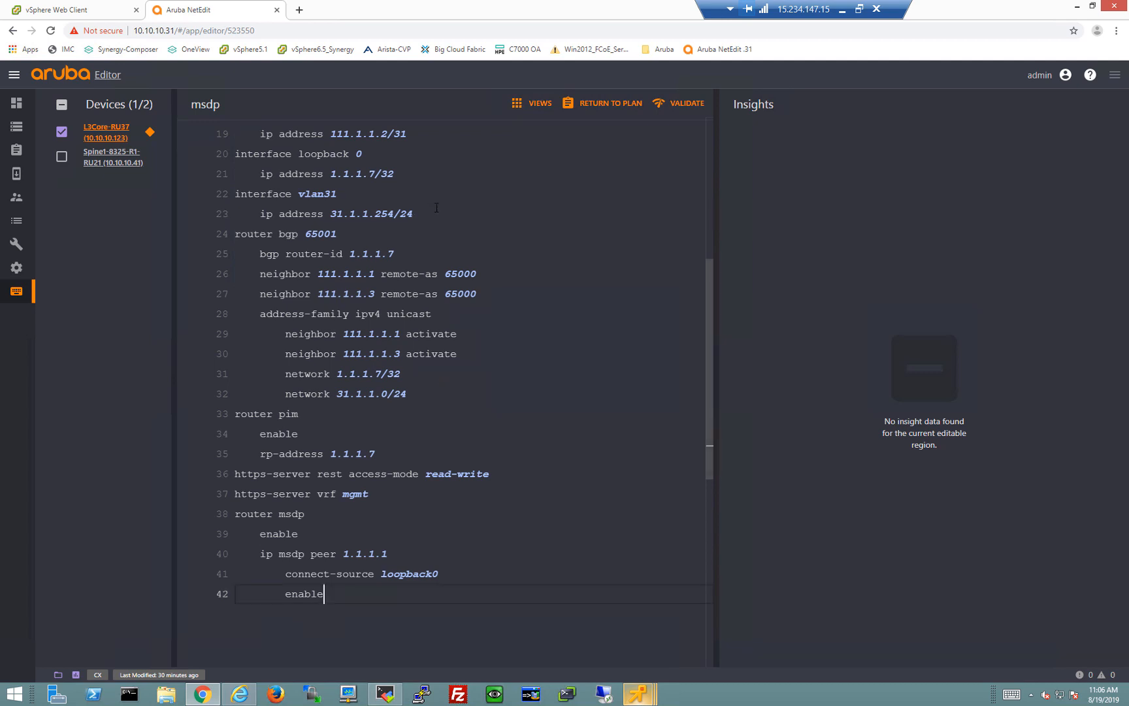
pyautogui.press('Return')
pyautogui.press('BackSpace')
pyautogui.press('BackSpace')
pyautogui.press('BackSpace')
pyautogui.press('BackSpace')
pyautogui.press('BackSpace')
pyautogui.press('BackSpace')
pyautogui.press('BackSpace')
pyautogui.press('BackSpace')
pyautogui.press('BackSpace')
# Add ip pim-sparse enable and ip igmp enable under interface vlan31, after its IP address
pyautogui.click(432, 213)
pyautogui.press('Return')
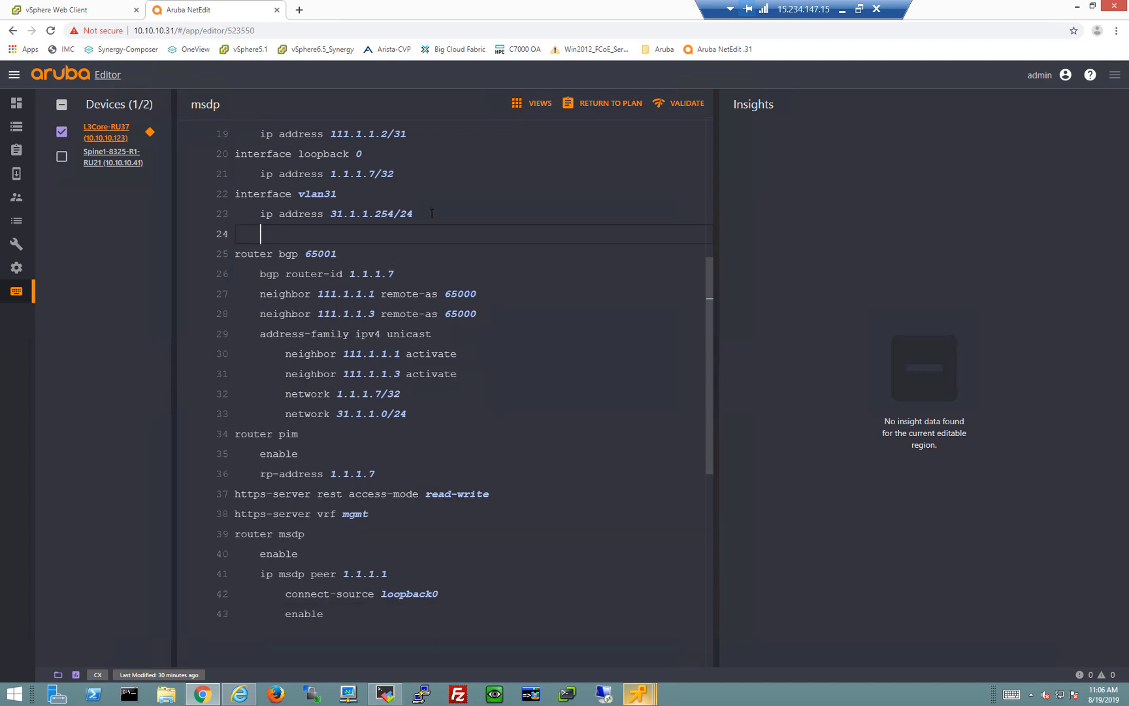
pyautogui.write('ip pim-sparse ')
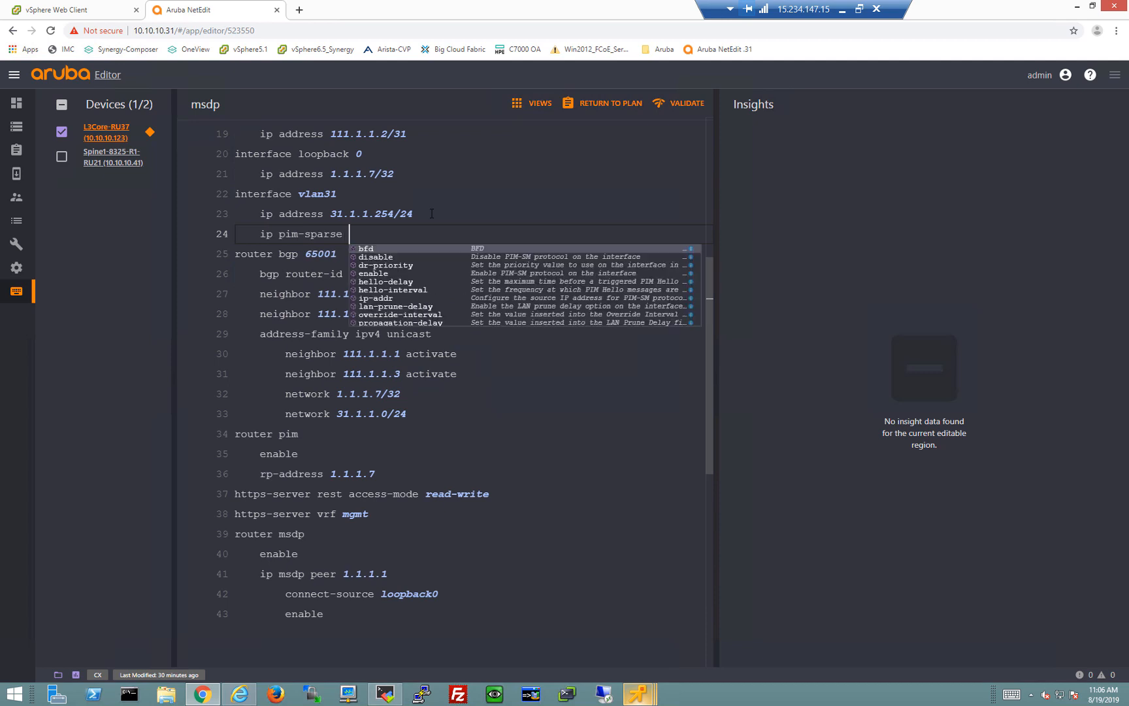
pyautogui.write('enable')
pyautogui.press('Return')
pyautogui.write('i')
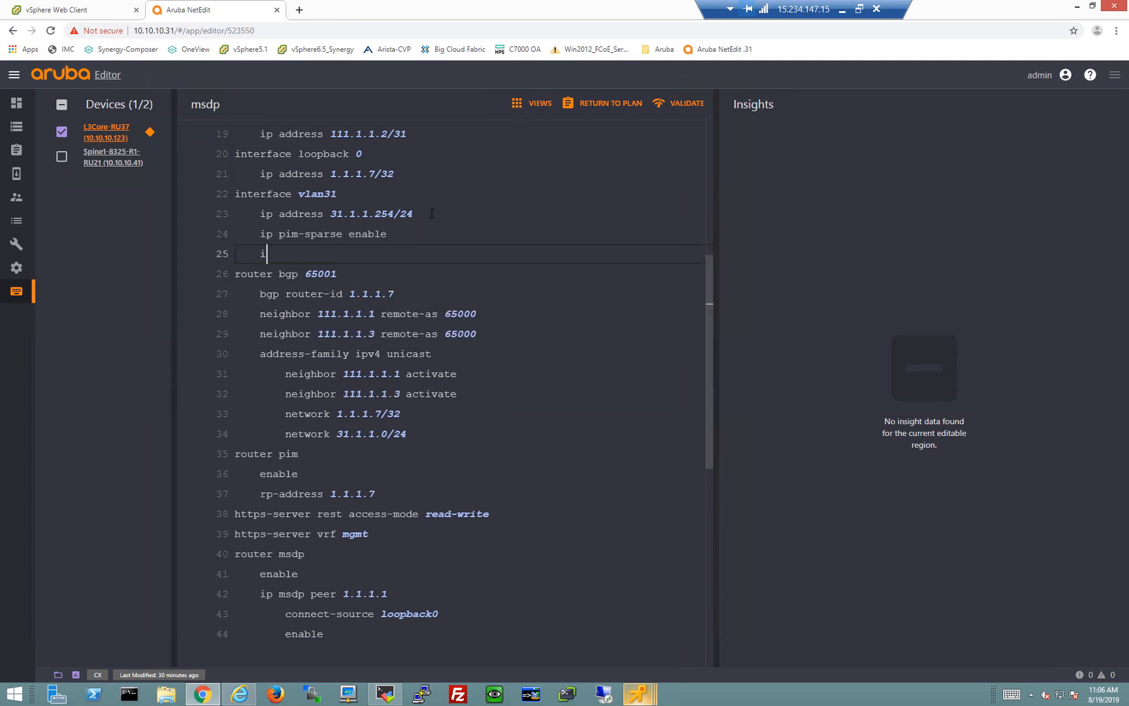
pyautogui.write('p igmp e')
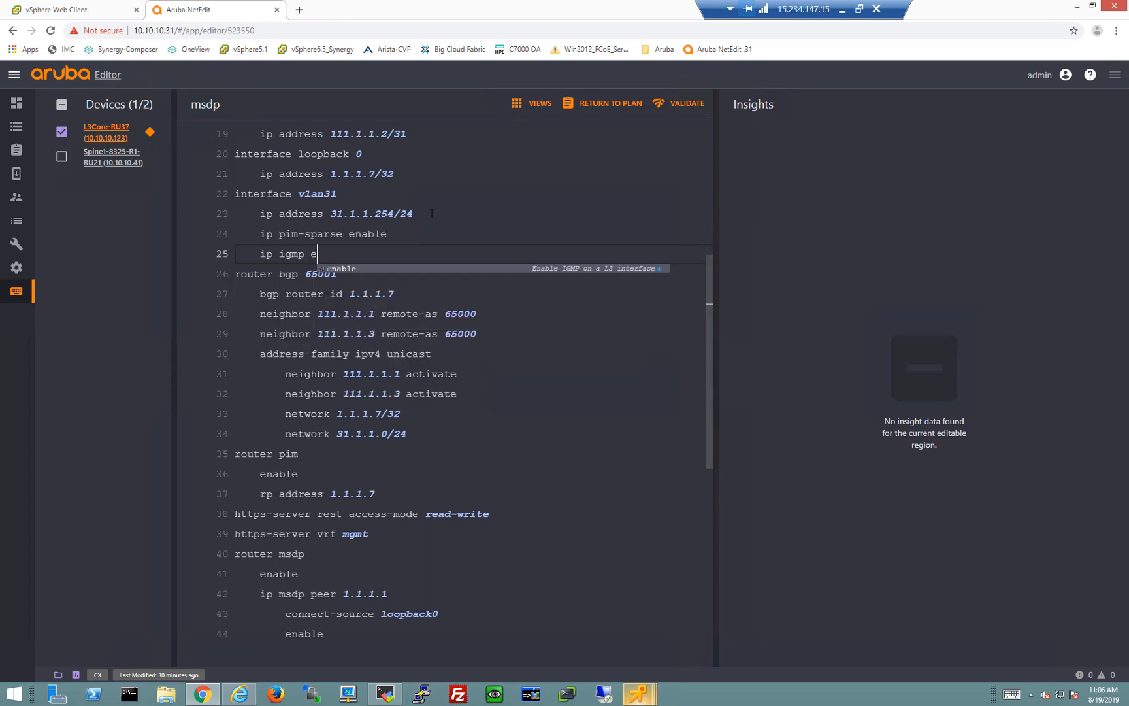
pyautogui.write('nable')
# Try to remove the blank line after ip igmp enable and re-indent the displaced ip pim-sparse enable line
pyautogui.press('Return')
pyautogui.press('BackSpace')
pyautogui.press('BackSpace')
pyautogui.press('BackSpace')
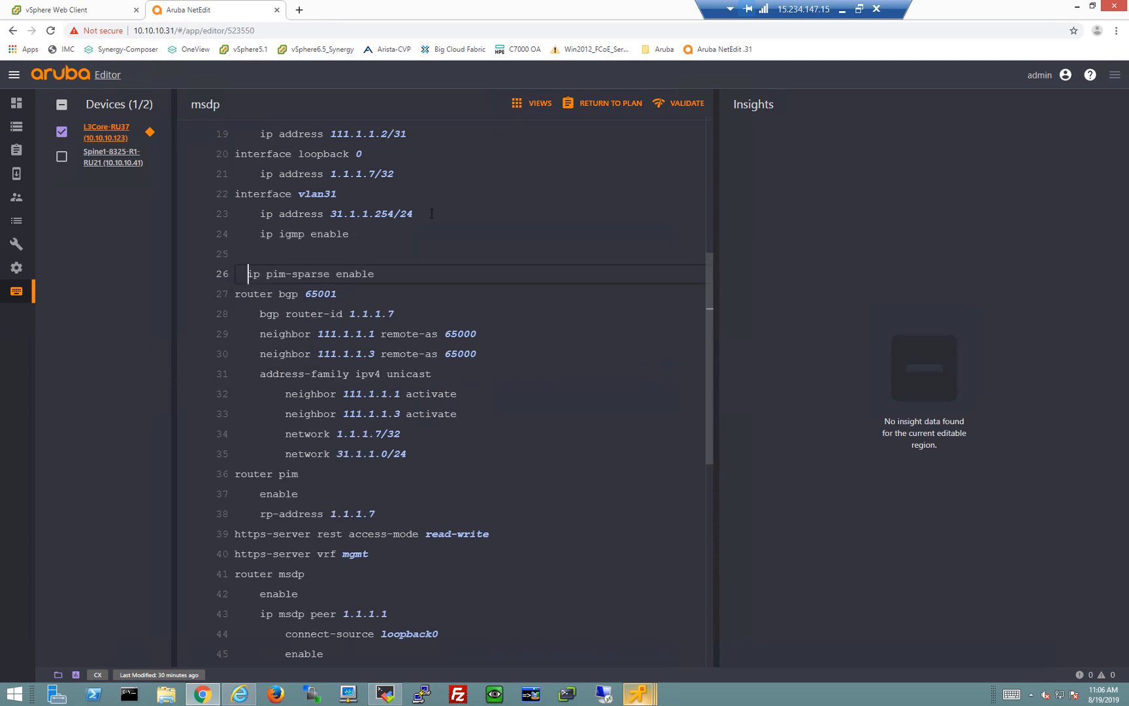
pyautogui.press('BackSpace')
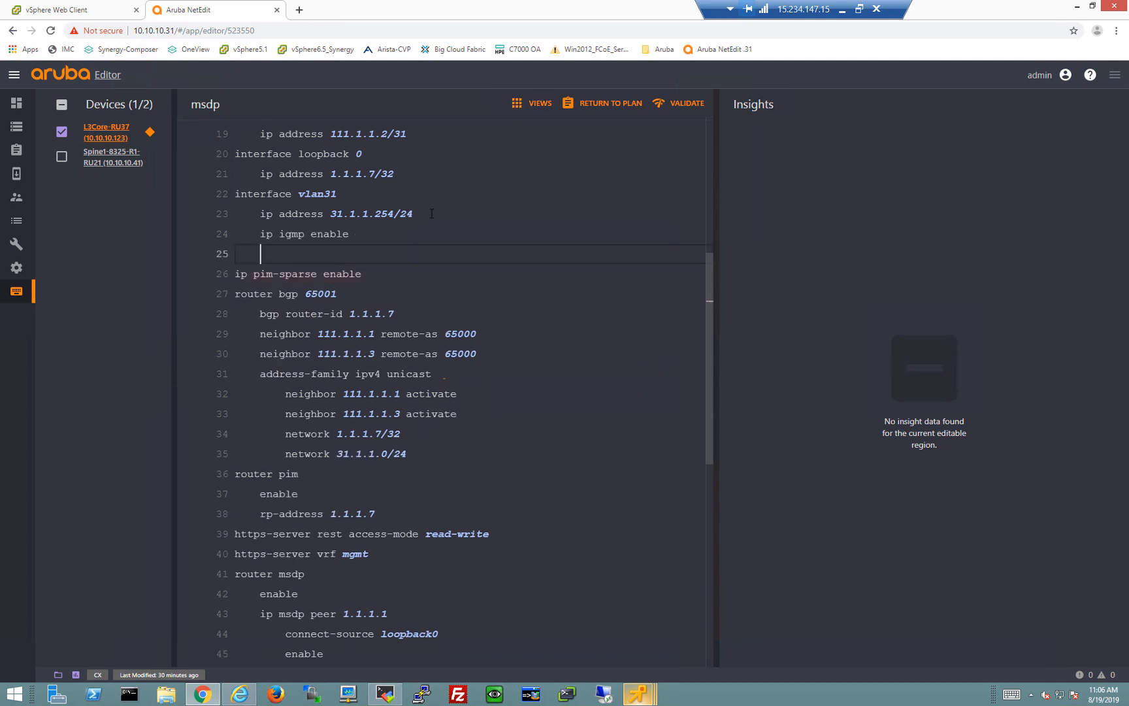
pyautogui.press('BackSpace')
pyautogui.press('Left')
pyautogui.press('Left')
pyautogui.press('Left')
pyautogui.press('Left')
pyautogui.press('Left')
pyautogui.press('Left')
pyautogui.press('Left')
pyautogui.press('Left')
pyautogui.press('Left')
pyautogui.press('Left')
pyautogui.press('Left')
pyautogui.press('Left')
pyautogui.press('Left')
pyautogui.press('Left')
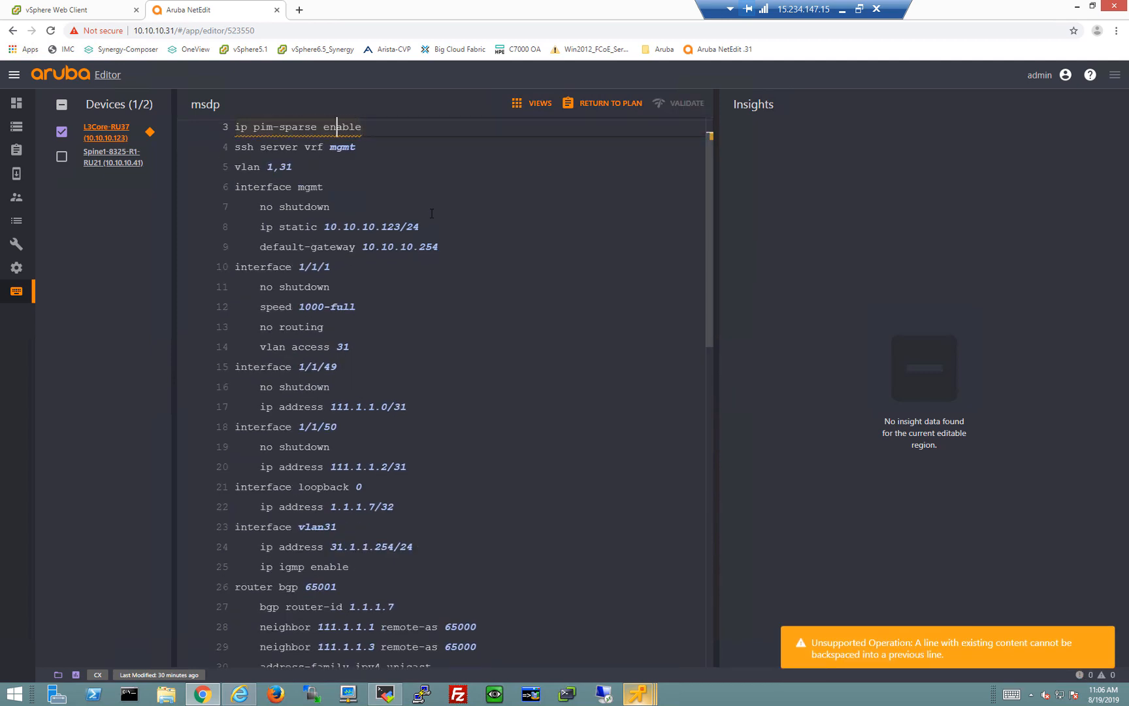
pyautogui.press('Left')
pyautogui.press('Left')
pyautogui.press('Left')
pyautogui.press('Left')
pyautogui.press('Left')
pyautogui.press('Left')
pyautogui.press('Tab')
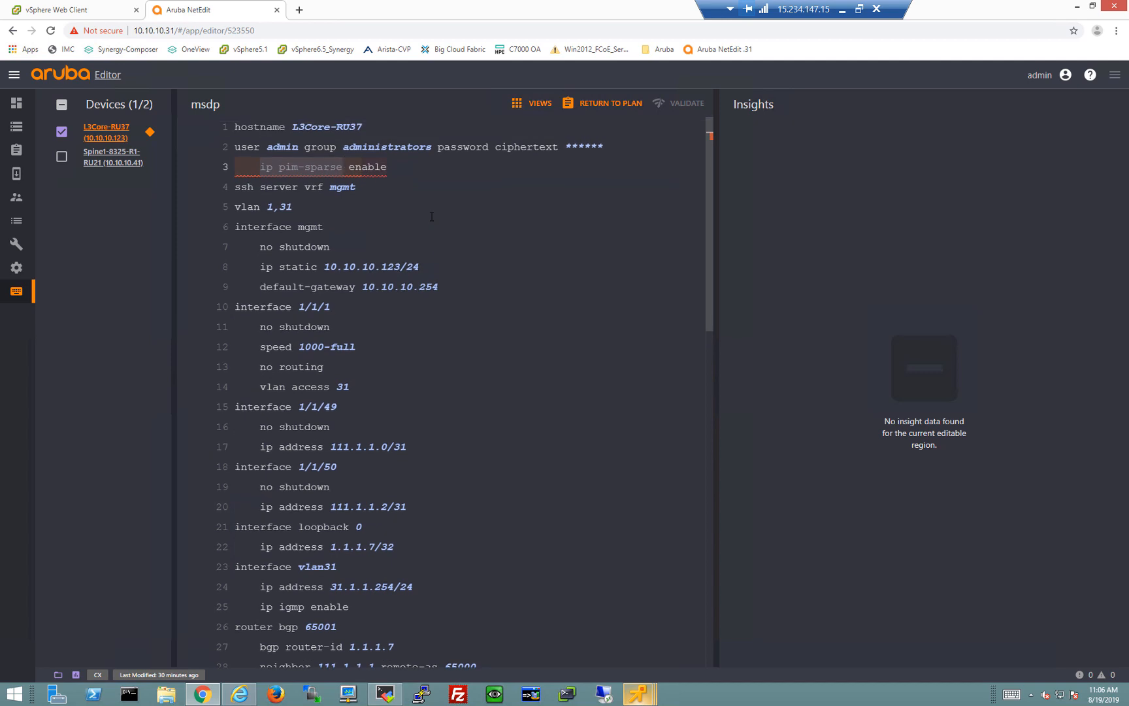
# Delete the misplaced ip pim-sparse enable line below the user admin line
pyautogui.moveTo(389, 168); pyautogui.dragTo(262, 168)
pyautogui.press('BackSpace')
pyautogui.press('BackSpace')
pyautogui.press('BackSpace')
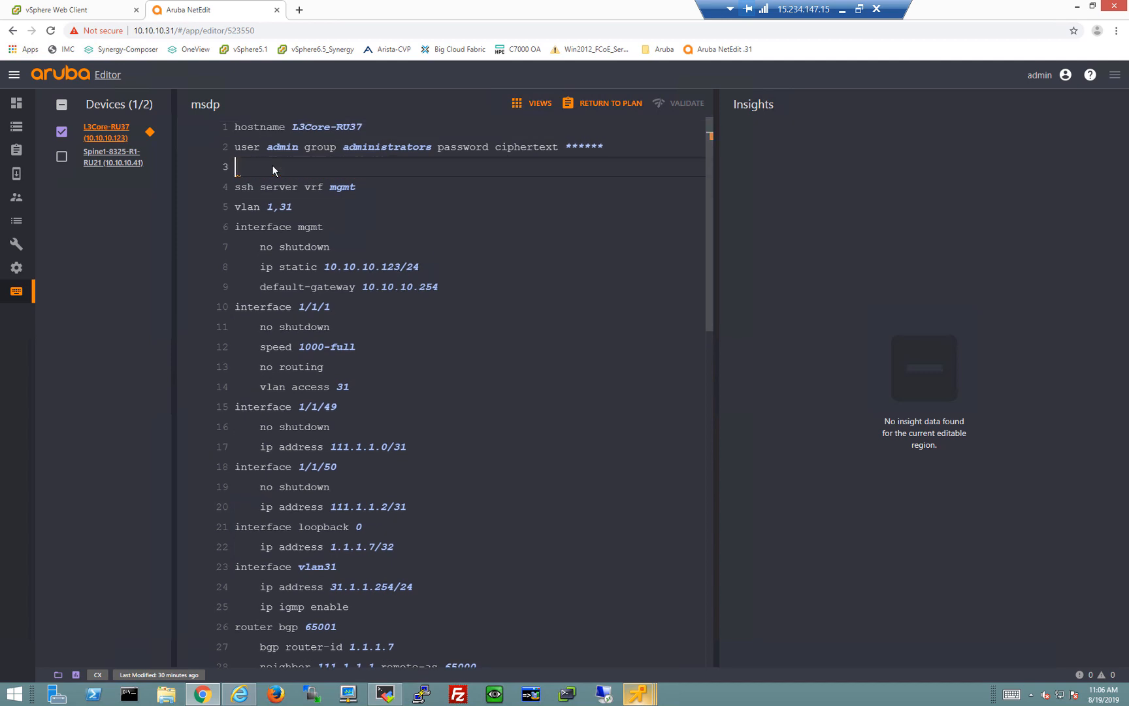
# Re-enter ip pim-sparse enable under interface vlan31, directly after ip igmp enable
pyautogui.scroll(-2, 360, 483)
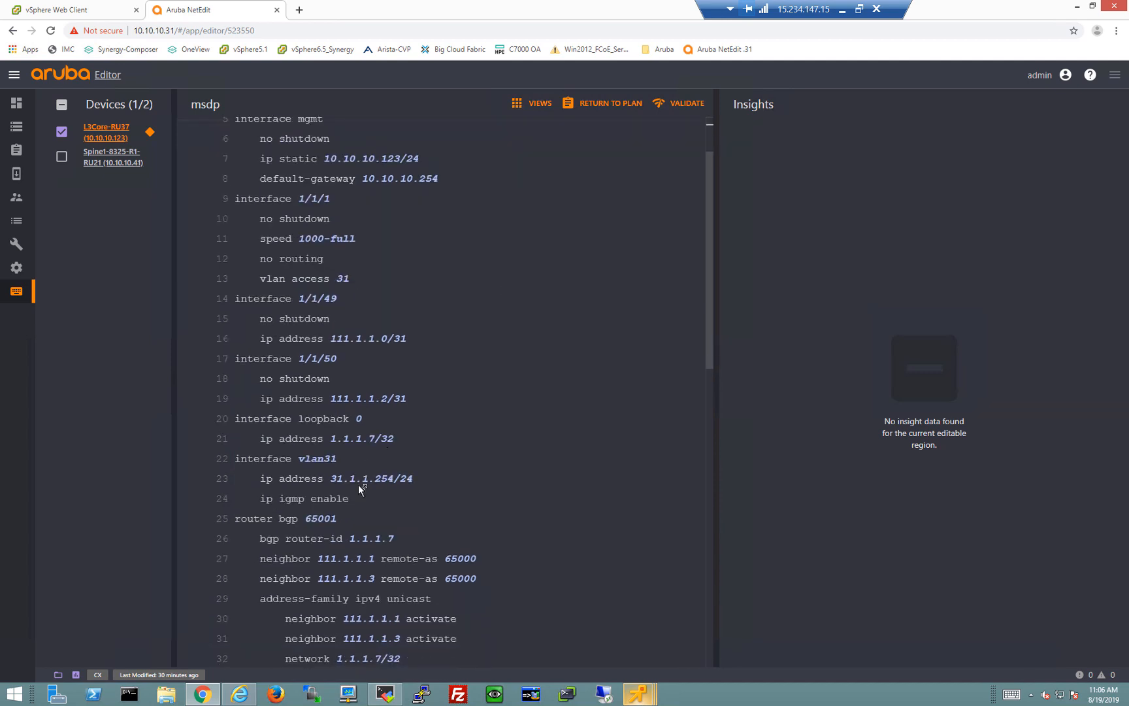
pyautogui.click(360, 502)
pyautogui.press('Return')
pyautogui.write('ip p')
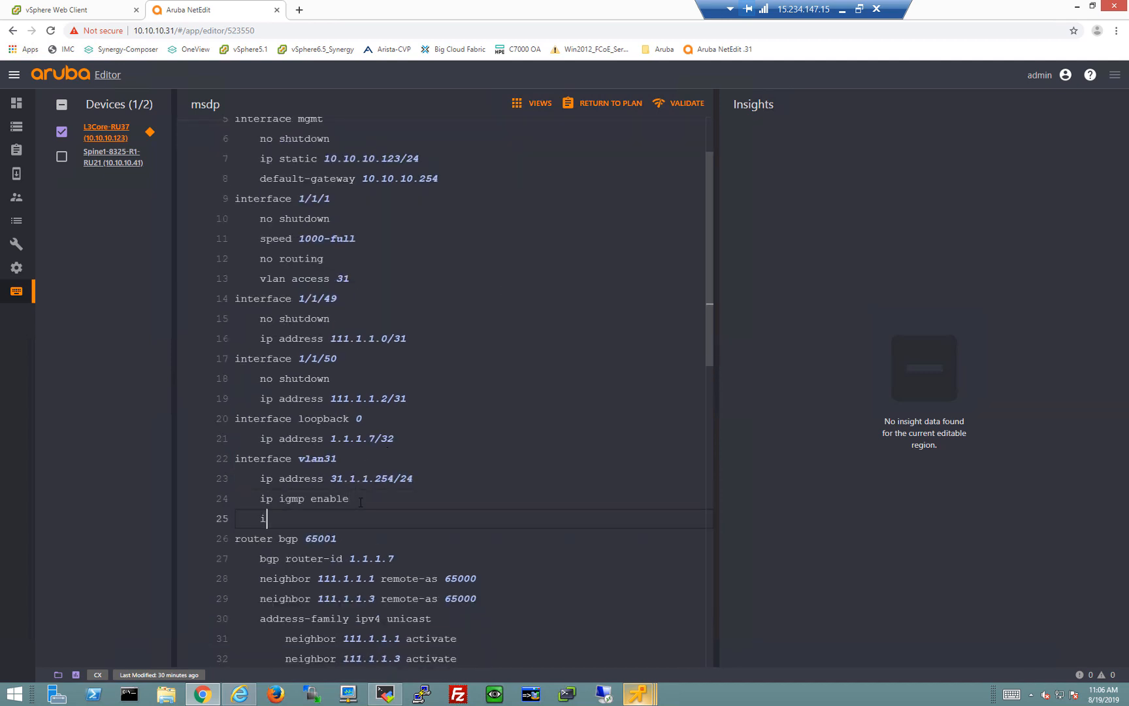
pyautogui.press('Return')
pyautogui.write('enable')
pyautogui.press('Return')
pyautogui.press('BackSpace')
pyautogui.press('BackSpace')
pyautogui.press('BackSpace')
pyautogui.press('BackSpace')
pyautogui.press('BackSpace')
# Add a vlan 31 block below vlan 1,31 containing ip igmp snooping enable
pyautogui.scroll(2, 359, 500)
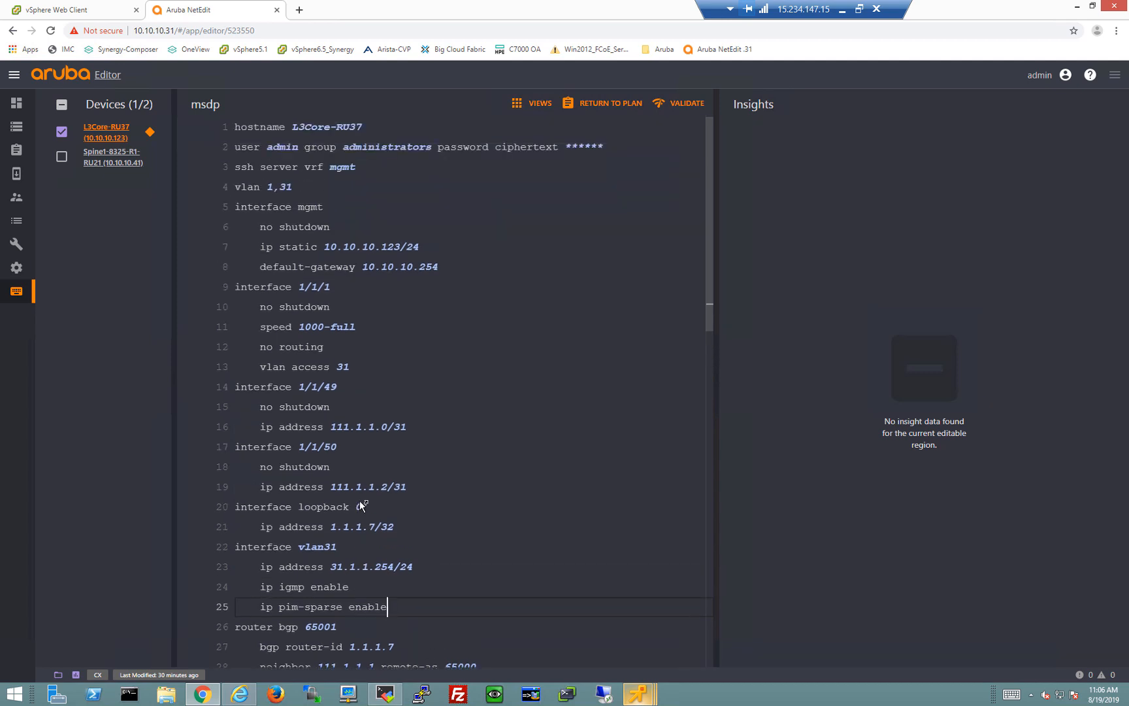
pyautogui.click(316, 188)
pyautogui.press('Return')
pyautogui.write('vlan 31')
pyautogui.press('Return')
pyautogui.press('Tab')
pyautogui.write('ip igm')
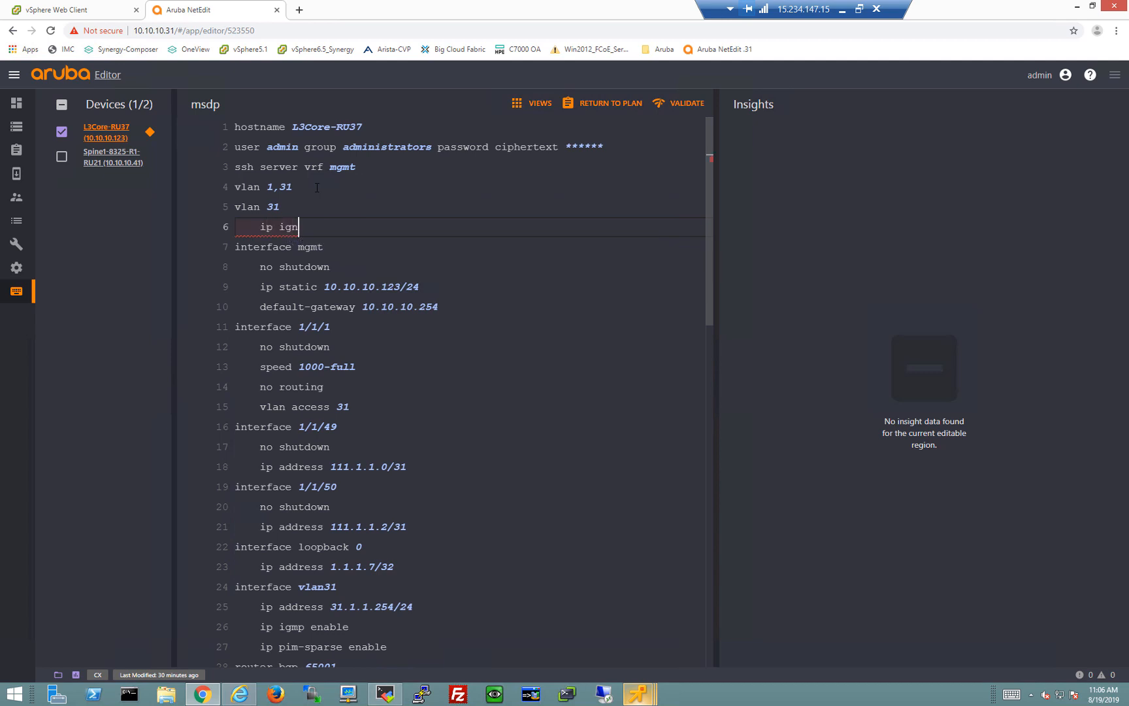
pyautogui.press('BackSpace')
pyautogui.press('BackSpace')
pyautogui.write('mp snooping en')
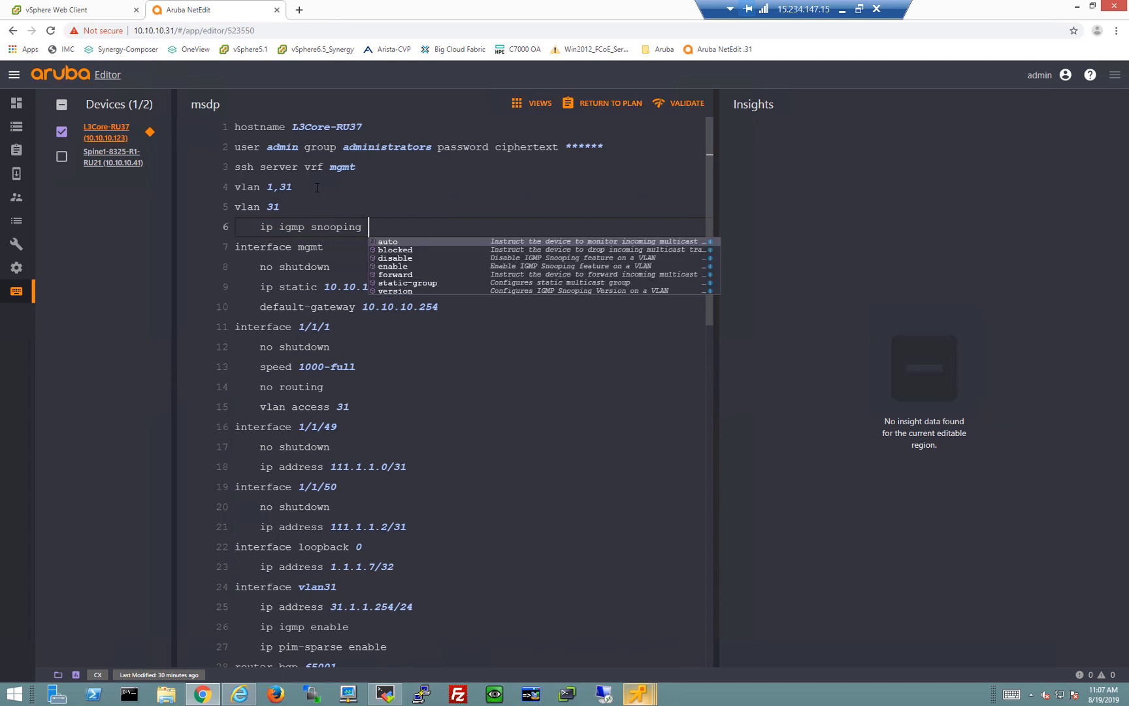
pyautogui.press('Return')
pyautogui.press('Return')
pyautogui.press('BackSpace')
pyautogui.press('BackSpace')
pyautogui.press('BackSpace')
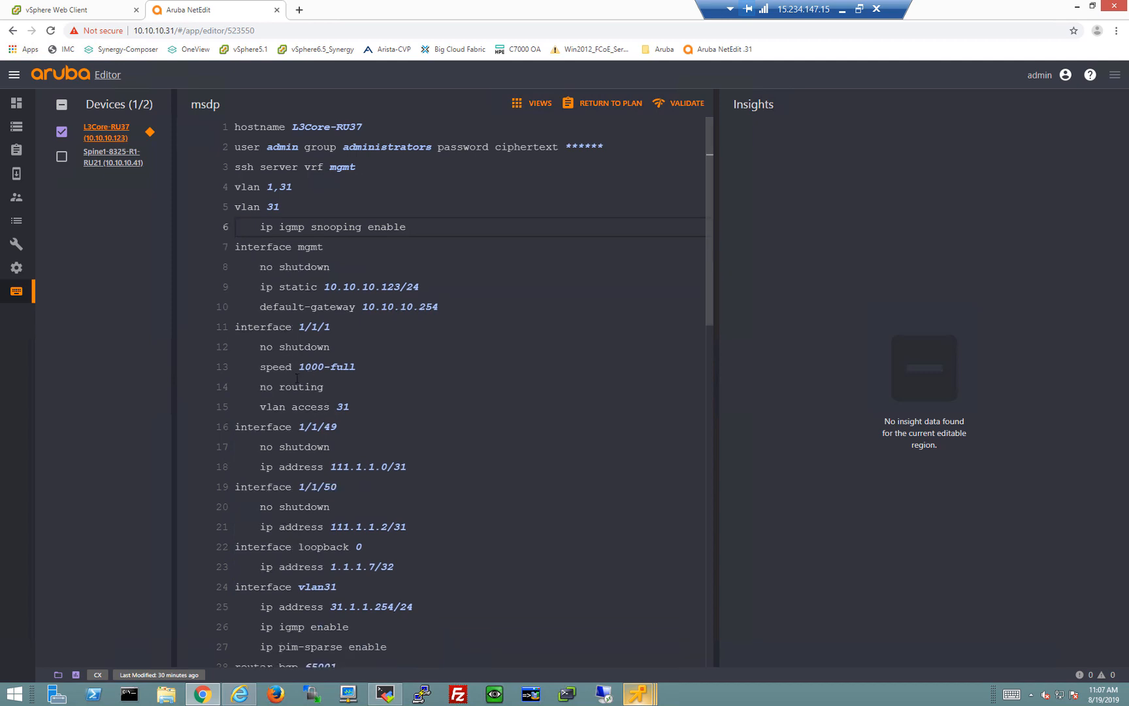
# Add ip pim-sparse enable under interface 1/1/49, directly after its IP address, without leaving a blank line
pyautogui.click(429, 469)
pyautogui.press('Return')
pyautogui.write('ip pim-sparse enable')
pyautogui.press('Return')
pyautogui.press('BackSpace')
pyautogui.press('BackSpace')
pyautogui.press('BackSpace')
pyautogui.press('BackSpace')
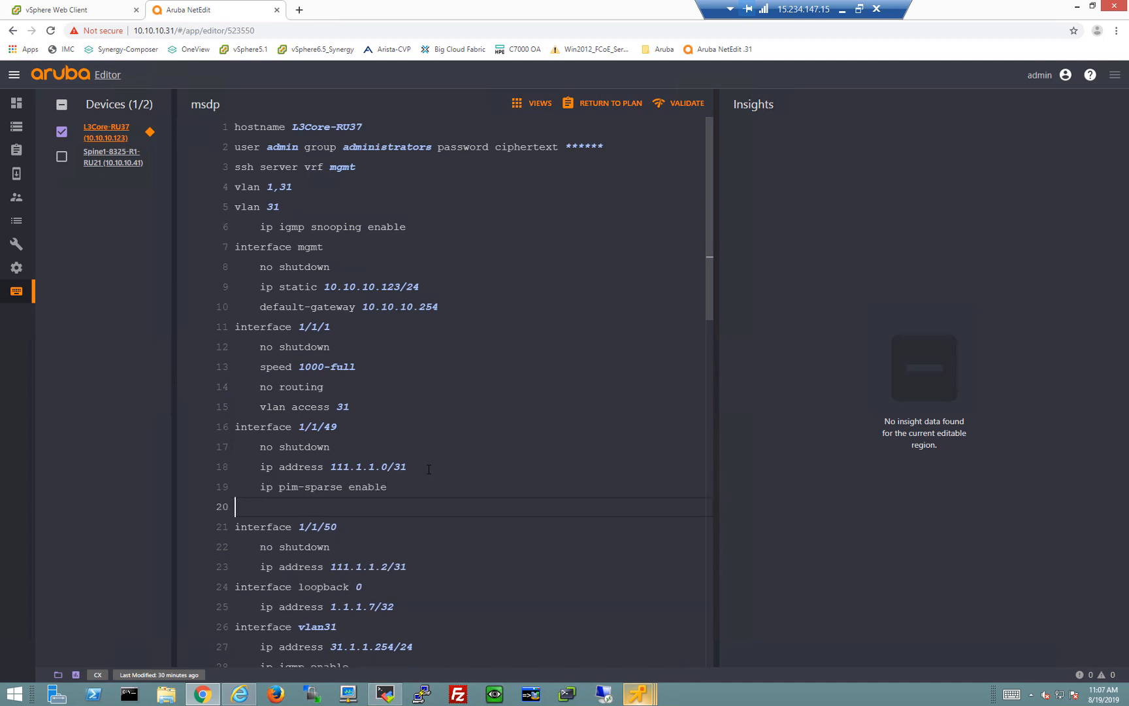
pyautogui.press('BackSpace')
# Add ip pim-sparse enable under interface 1/1/50, directly after its IP address
pyautogui.click(430, 541)
pyautogui.press('Return')
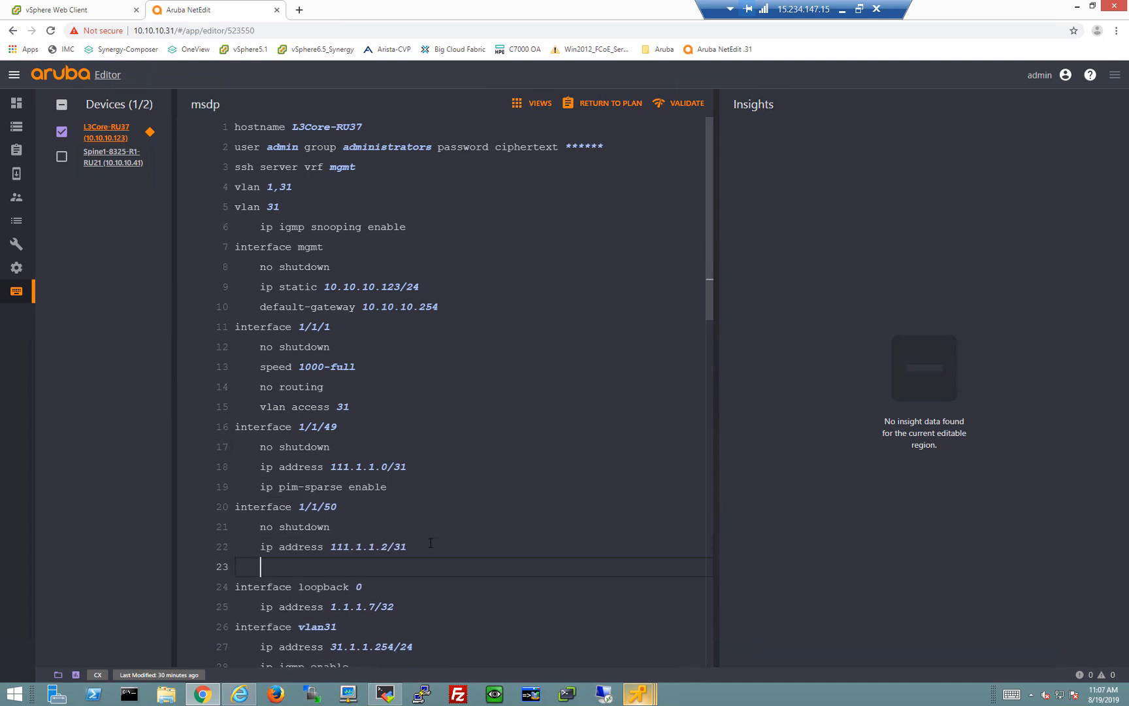
pyautogui.write('ip pim-sparse enable')
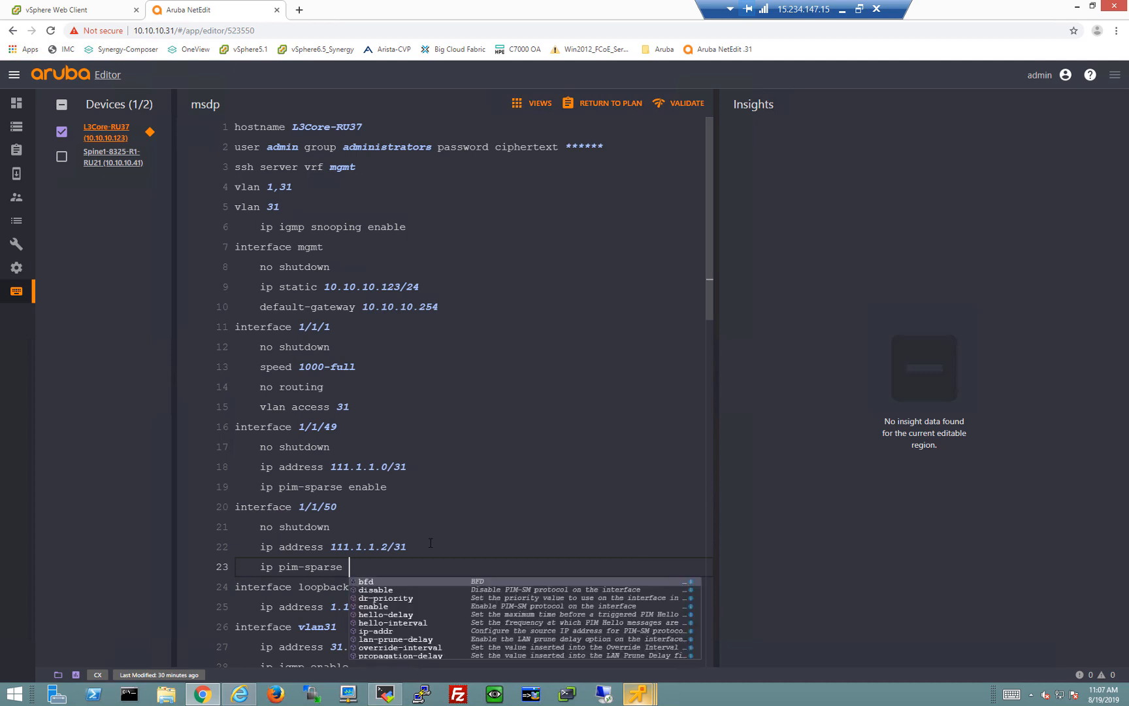
pyautogui.press('Return')
pyautogui.press('BackSpace')
pyautogui.press('BackSpace')
pyautogui.press('BackSpace')
pyautogui.press('BackSpace')
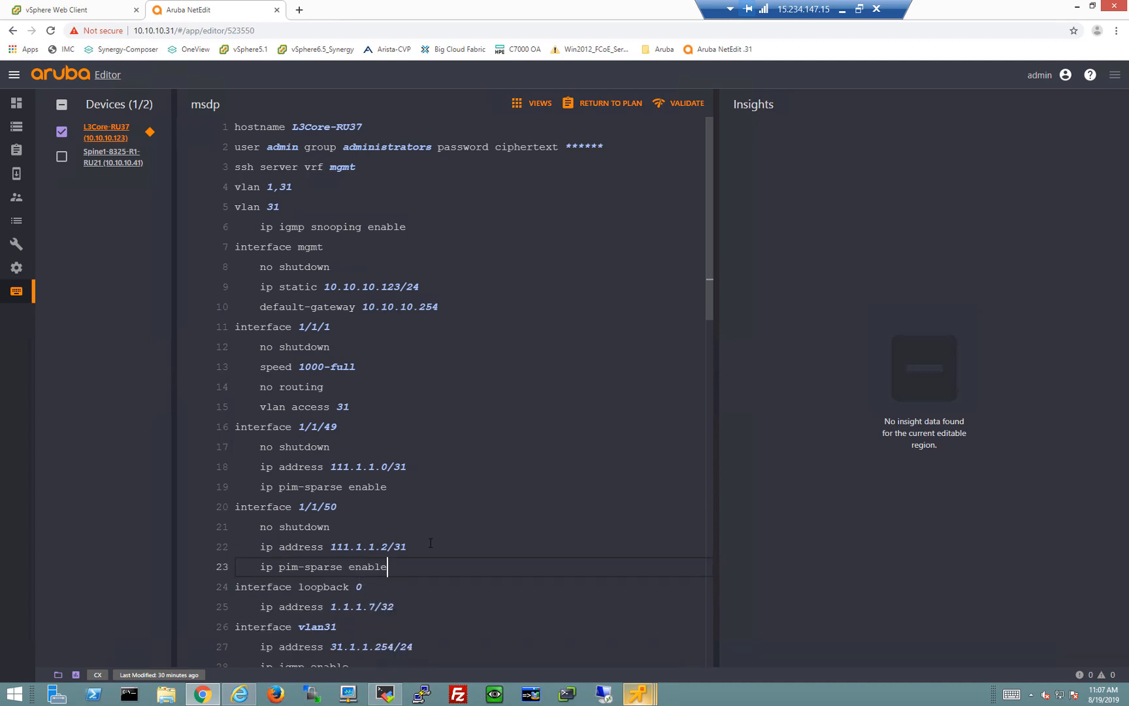
# Add ip pim-sparse enable under interface loopback 0, directly after its IP address, without leaving a blank line
pyautogui.click(418, 613)
pyautogui.press('Return')
pyautogui.write('ip pim-sparse enable')
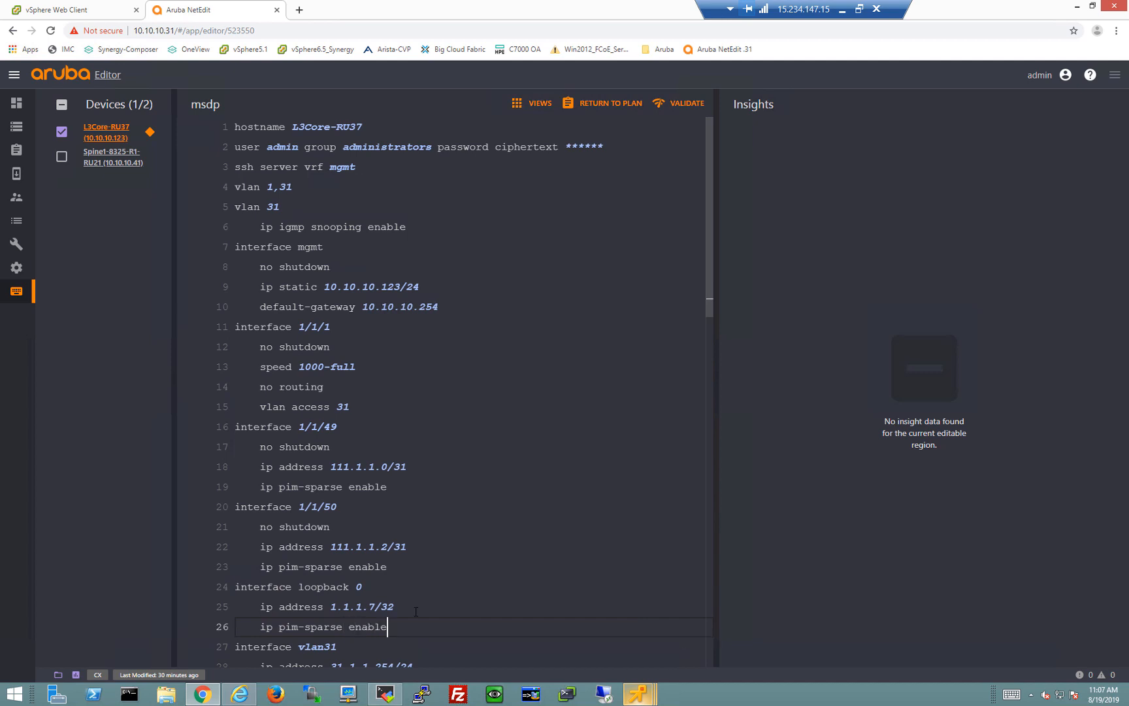
pyautogui.press('Return')
pyautogui.press('BackSpace')
pyautogui.press('BackSpace')
pyautogui.press('BackSpace')
pyautogui.press('BackSpace')
pyautogui.press('BackSpace')
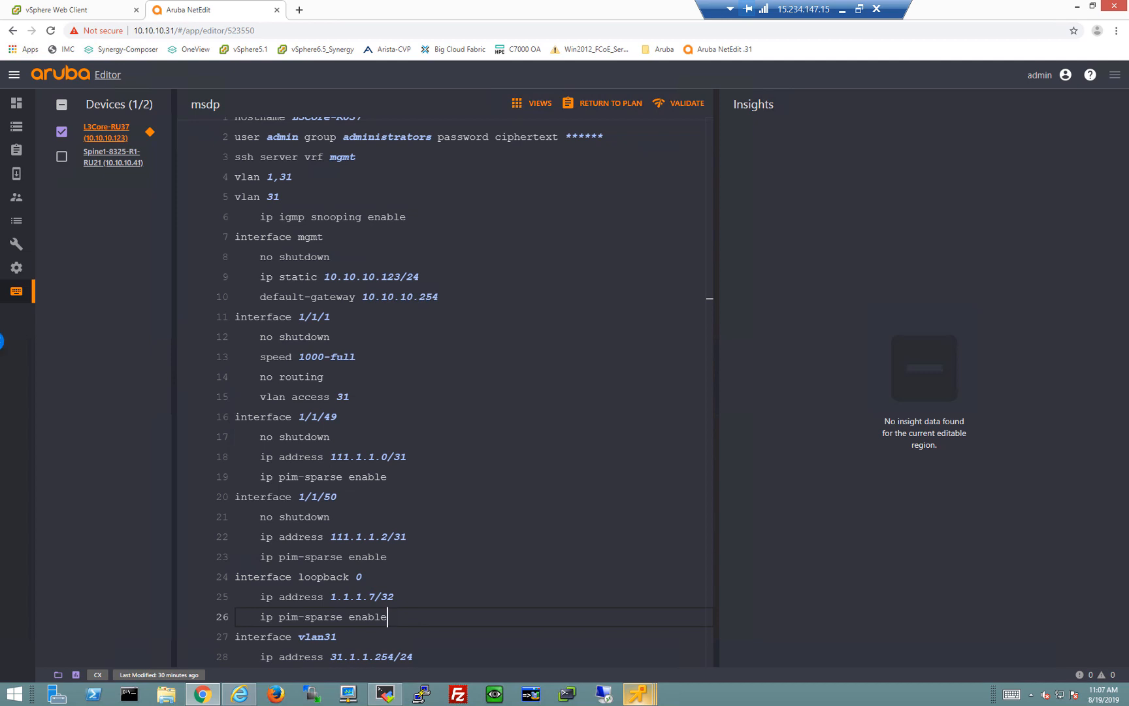
# Show only the Spine1-8325-R1-RU21 configuration and add a router msdp block containing enable
pyautogui.click(61, 157)
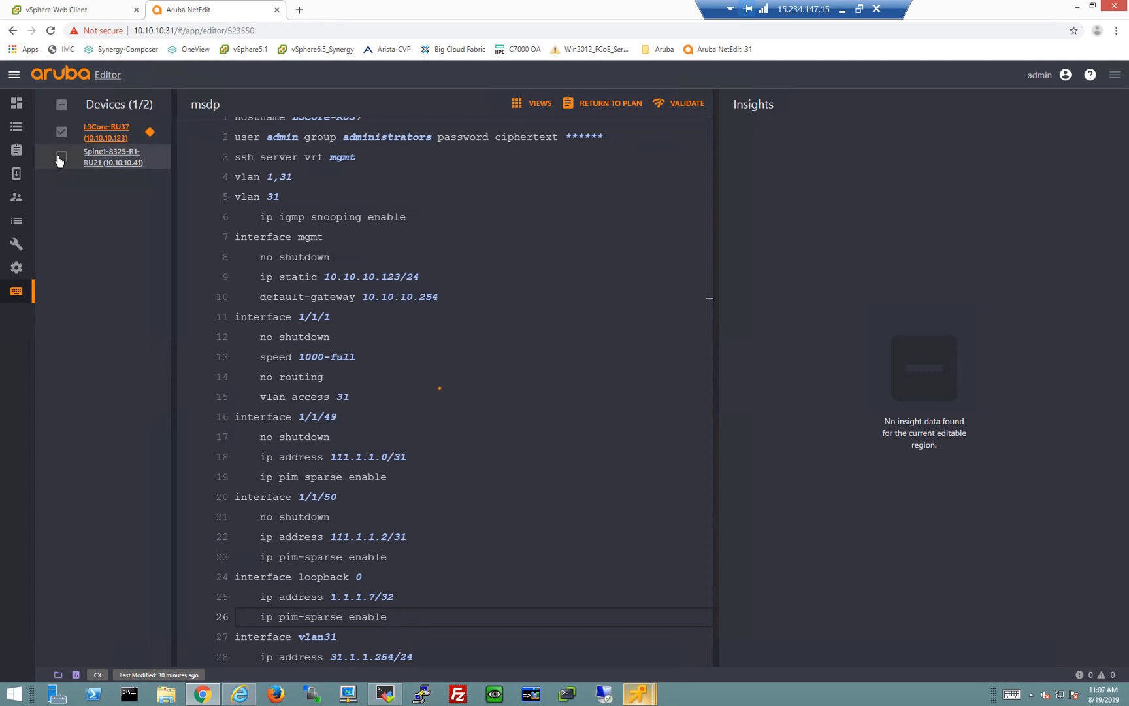
pyautogui.click(62, 131)
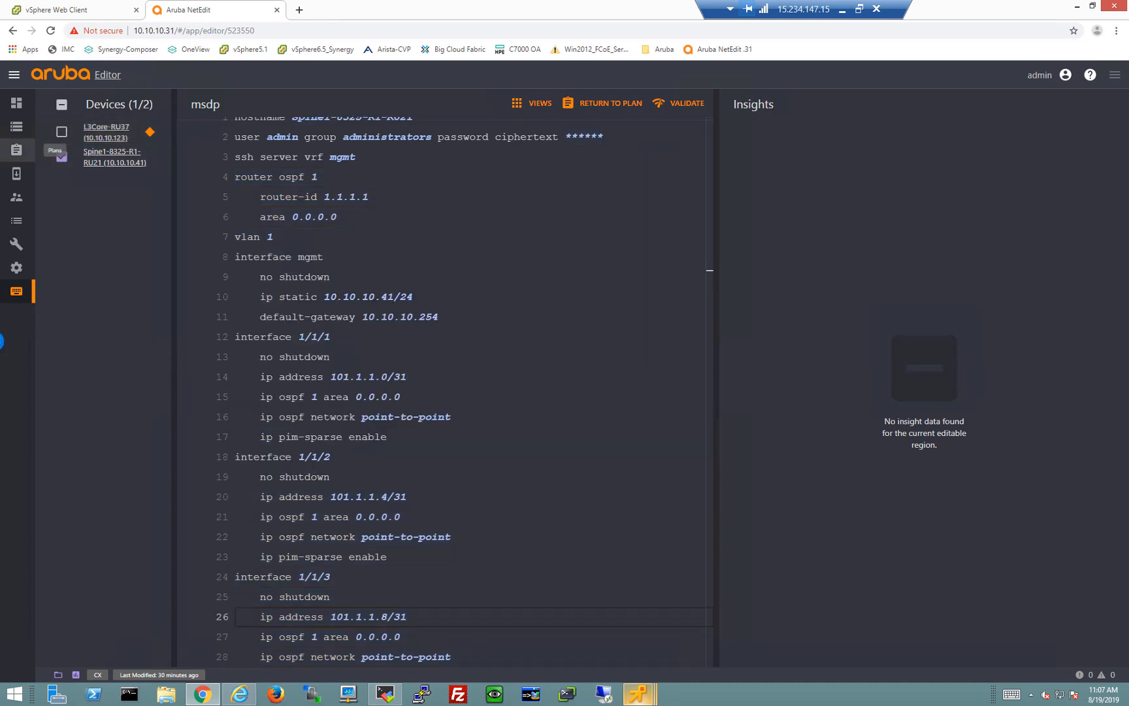
pyautogui.scroll(-10, 589, 539)
pyautogui.scroll(-4, 584, 539)
pyautogui.click(403, 446)
pyautogui.press('Return')
pyautogui.press('BackSpace')
pyautogui.press('BackSpace')
pyautogui.press('BackSpace')
pyautogui.write('router ')
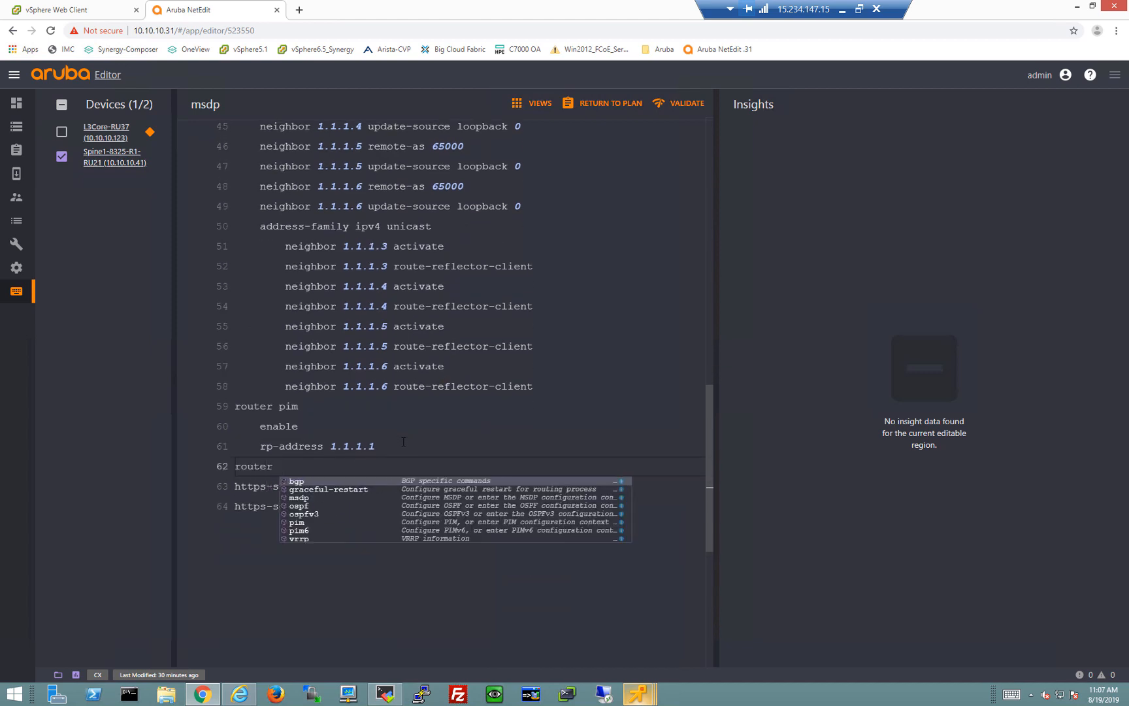
pyautogui.write('msdp')
pyautogui.press('Return')
pyautogui.press('Tab')
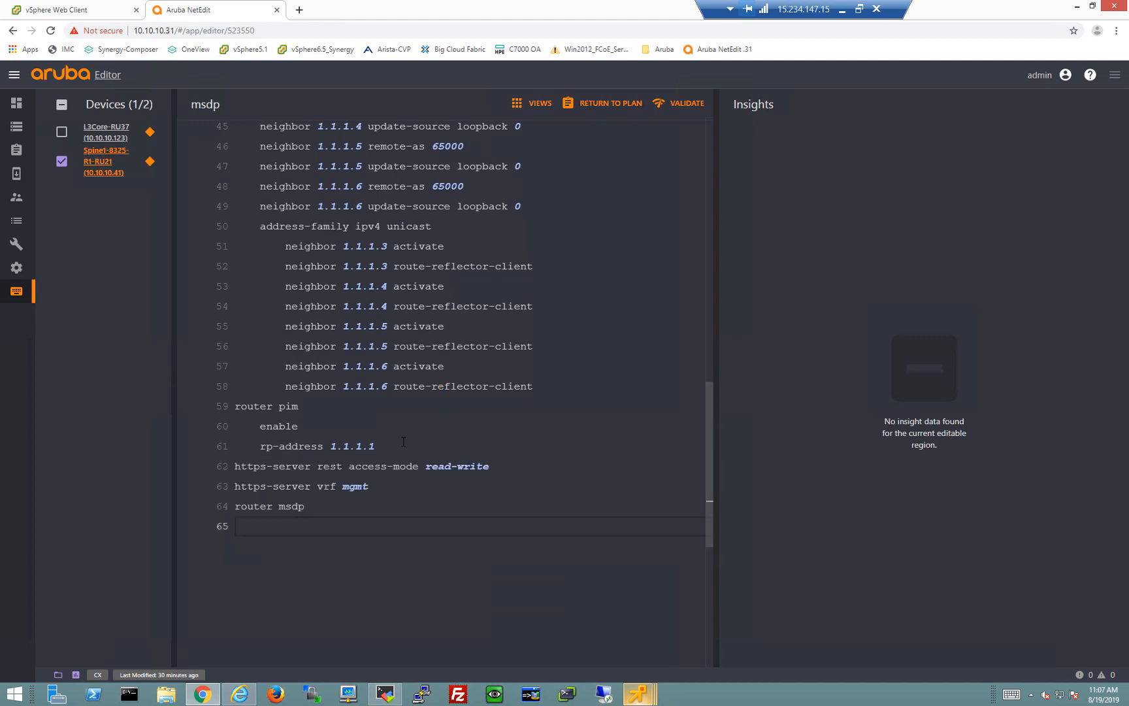
pyautogui.write('enable')
pyautogui.press('Return')
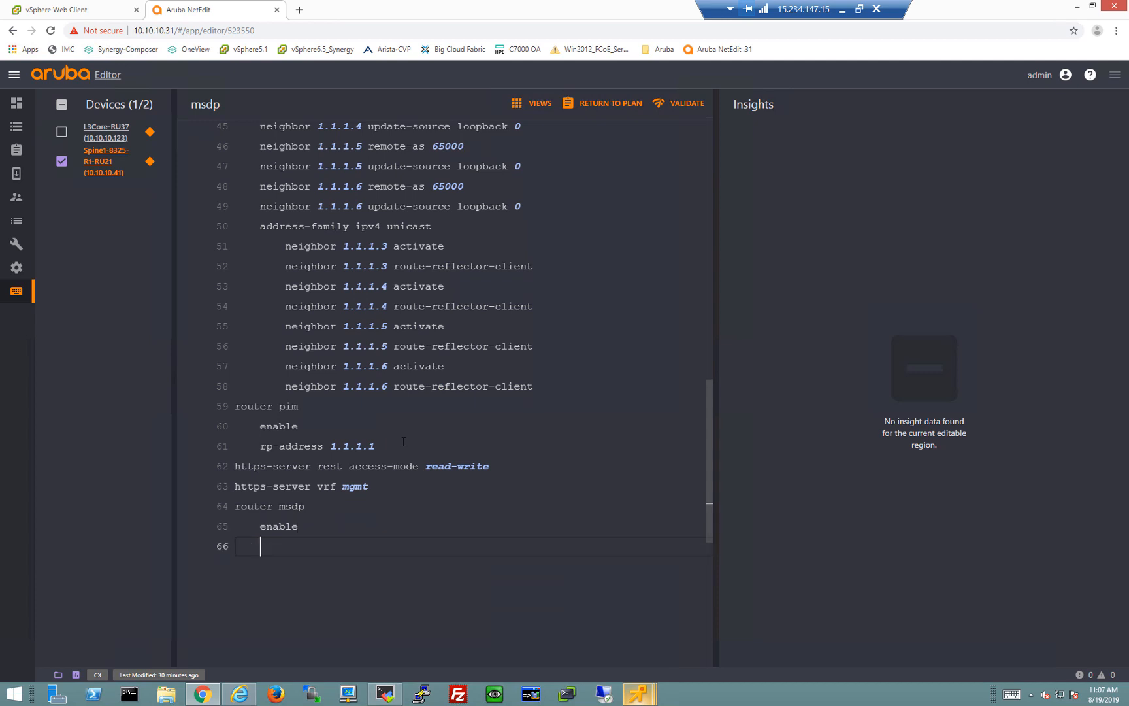
# Add ip msdp peer 1.1.1.7 inside the router msdp block, with connect-source loopback0 nested beneath it
pyautogui.press('Tab')
pyautogui.write('ip msdp peer 1.1.1.7')
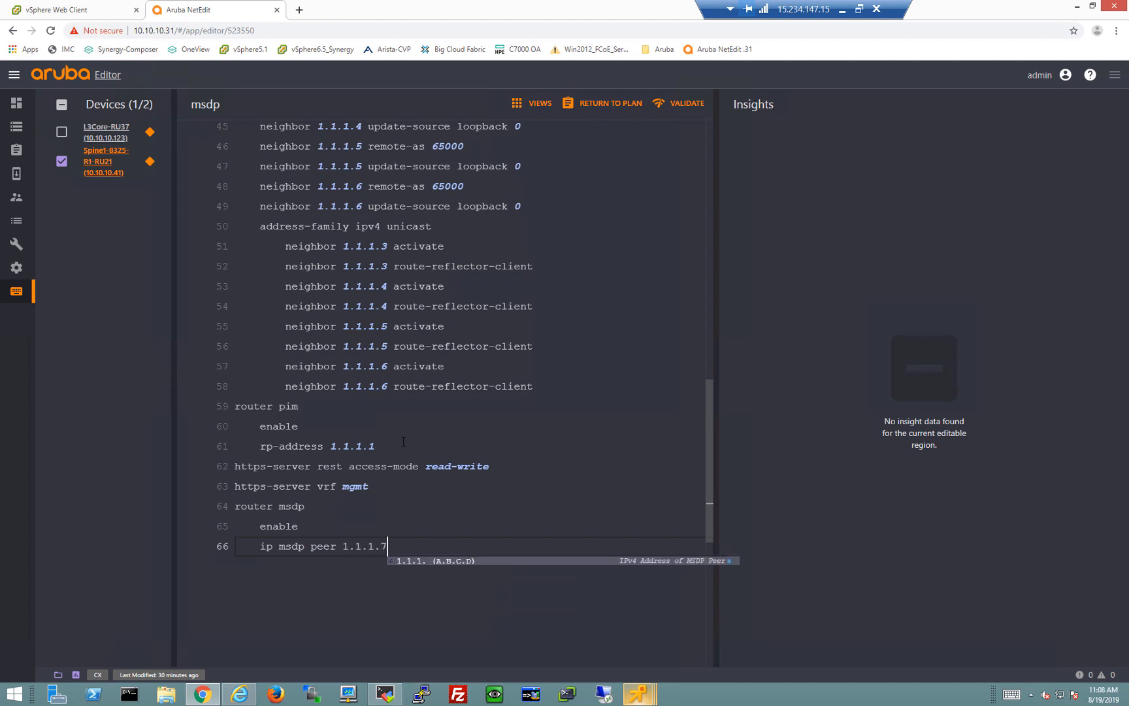
pyautogui.press('Return')
pyautogui.press('Tab')
pyautogui.write('conn')
pyautogui.press('Tab')
pyautogui.press('BackSpace')
pyautogui.press('BackSpace')
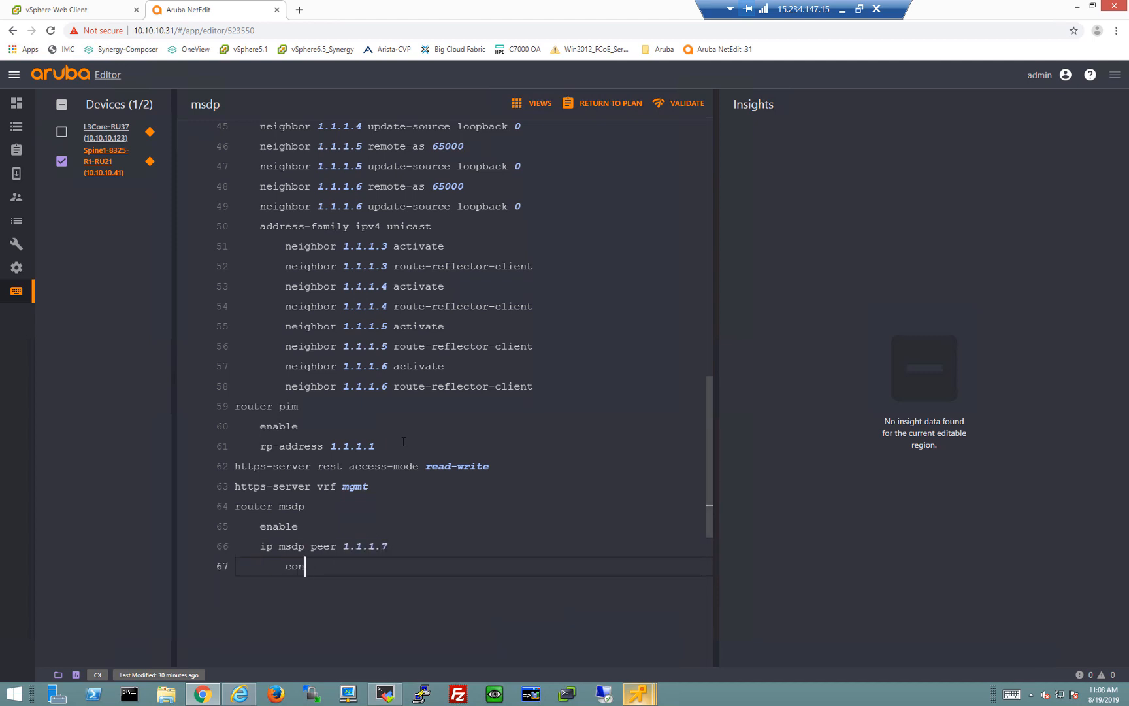
pyautogui.write('n')
pyautogui.press('Tab')
pyautogui.write('loopback0')
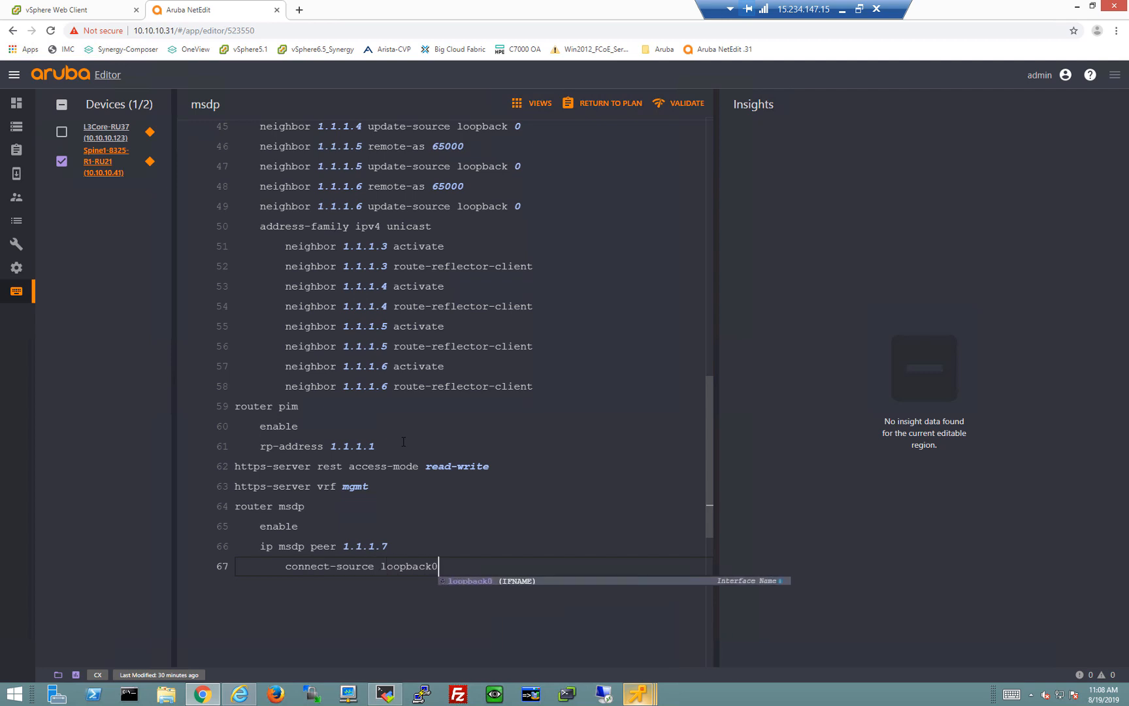
# Add enable under the MSDP peer 1.1.1.7 and remove the trailing blank line
pyautogui.press('Return')
pyautogui.write('en')
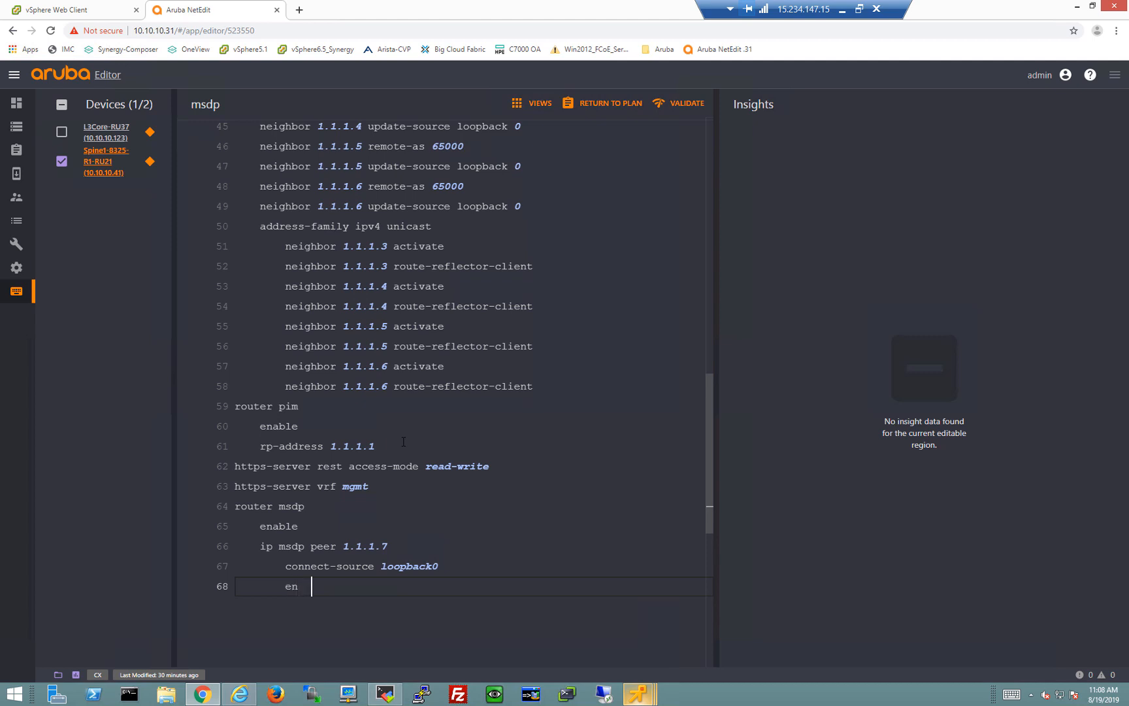
pyautogui.press('BackSpace')
pyautogui.write('nable')
pyautogui.press('Return')
pyautogui.press('BackSpace')
pyautogui.press('BackSpace')
pyautogui.press('BackSpace')
pyautogui.press('BackSpace')
pyautogui.press('BackSpace')
pyautogui.press('BackSpace')
pyautogui.press('BackSpace')
pyautogui.press('BackSpace')
pyautogui.press('BackSpace')
# Validate the configurations of both devices together and deploy the msdp plan to Spine1-8325-R1-RU21 and L3Core-RU37
pyautogui.click(62, 132)
pyautogui.click(678, 100)
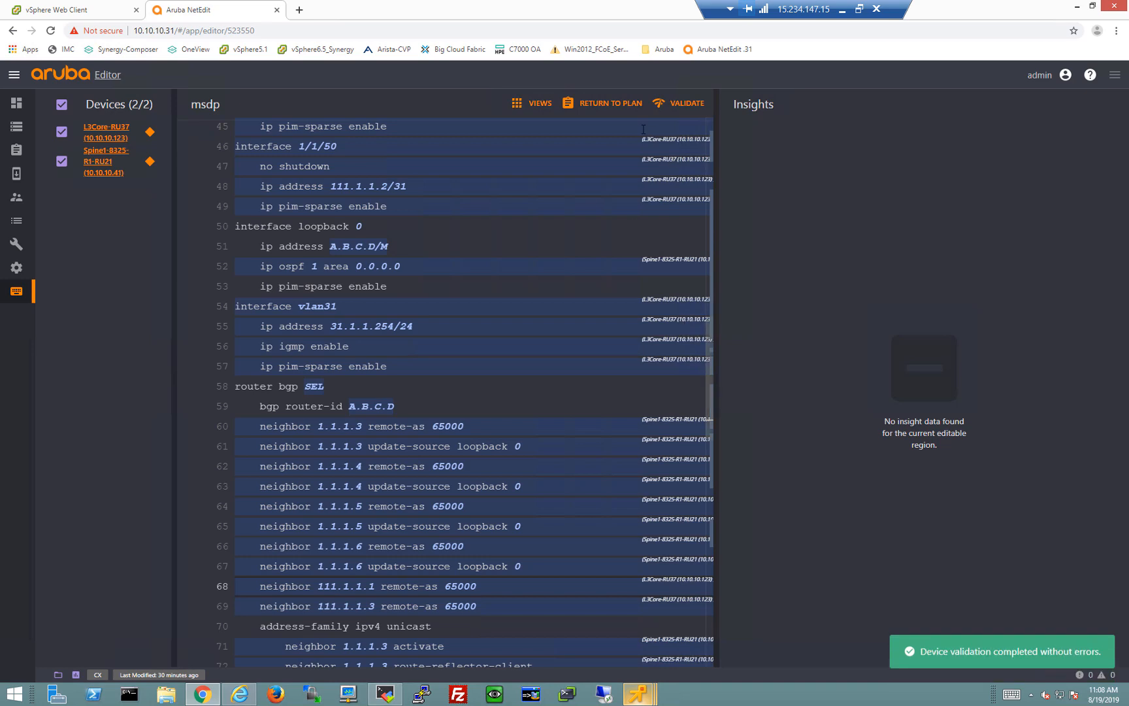
pyautogui.click(607, 103)
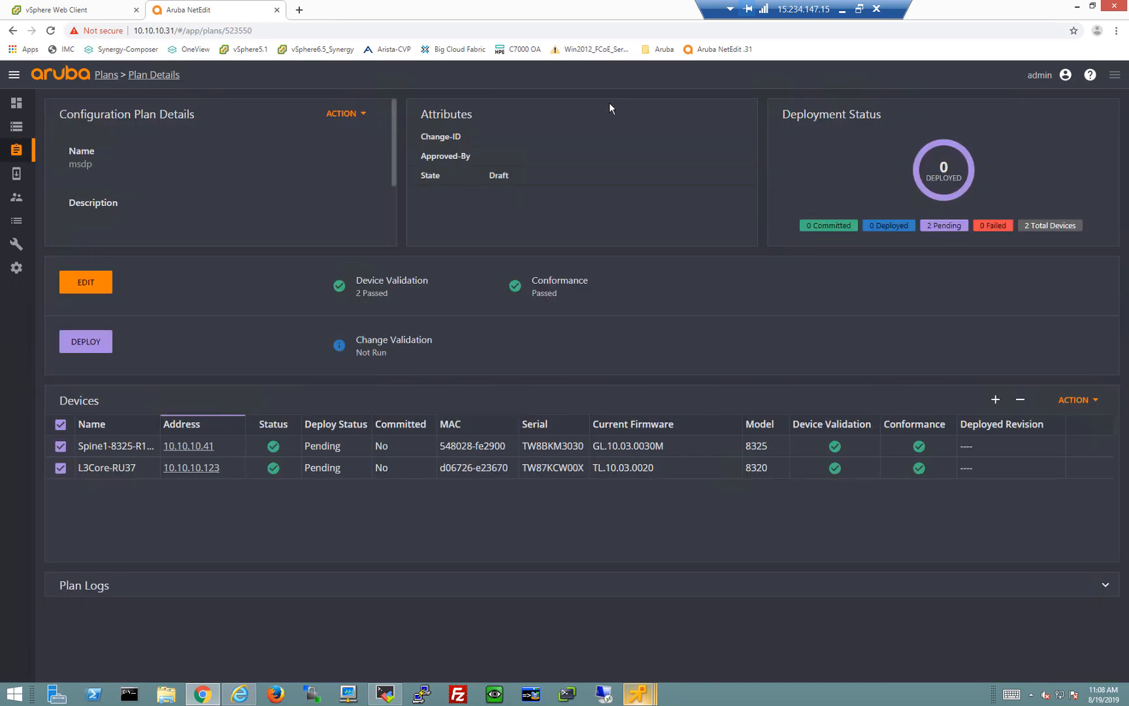
pyautogui.click(105, 345)
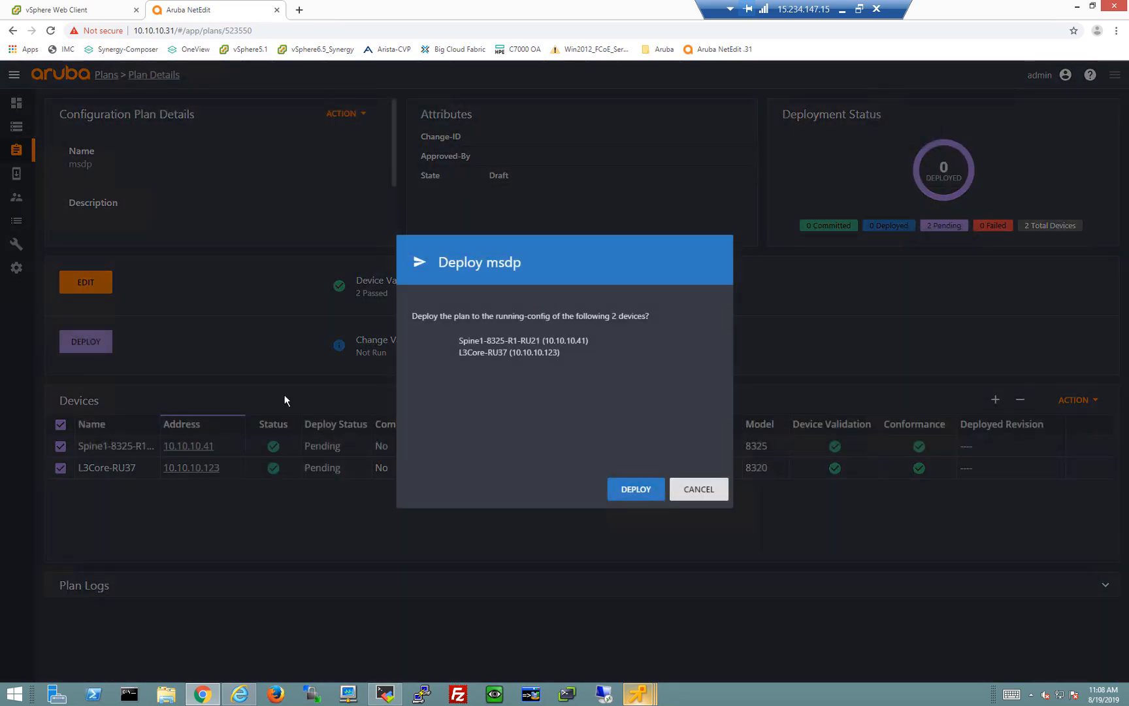
pyautogui.click(639, 492)
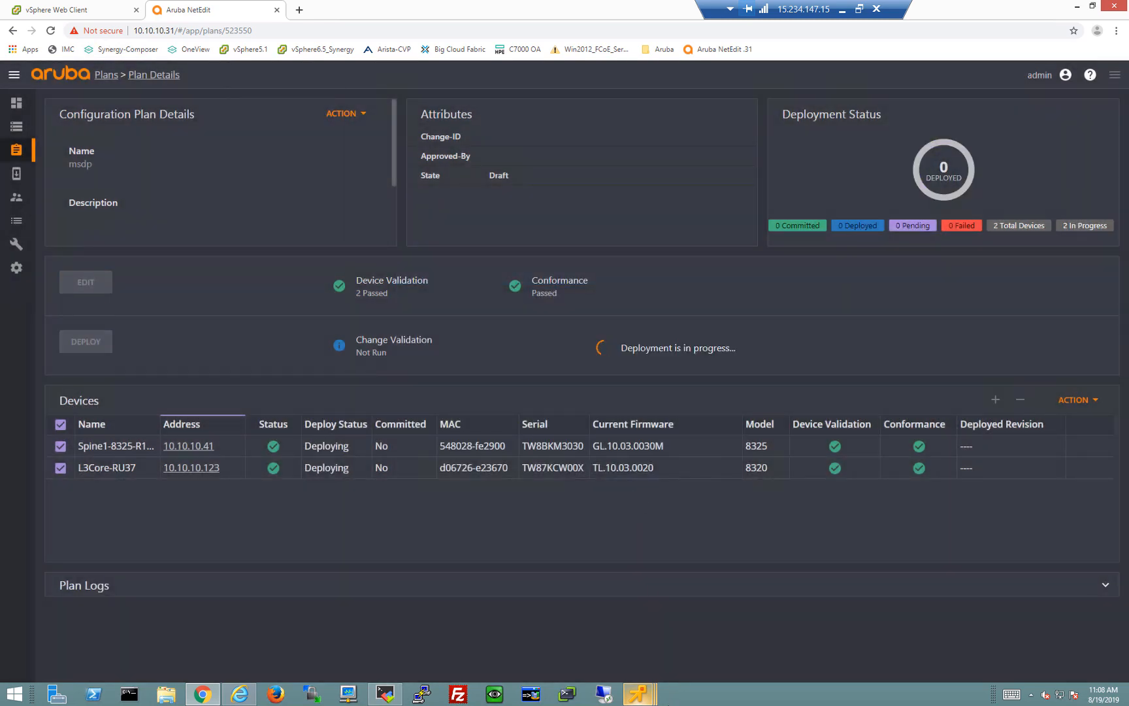
# Switch to the L3Core test VM console and stop and restart the Multicast Hammer client so it rejoins the groups from 239.0.9.1
pyautogui.moveTo(638, 693)
pyautogui.click(632, 657)
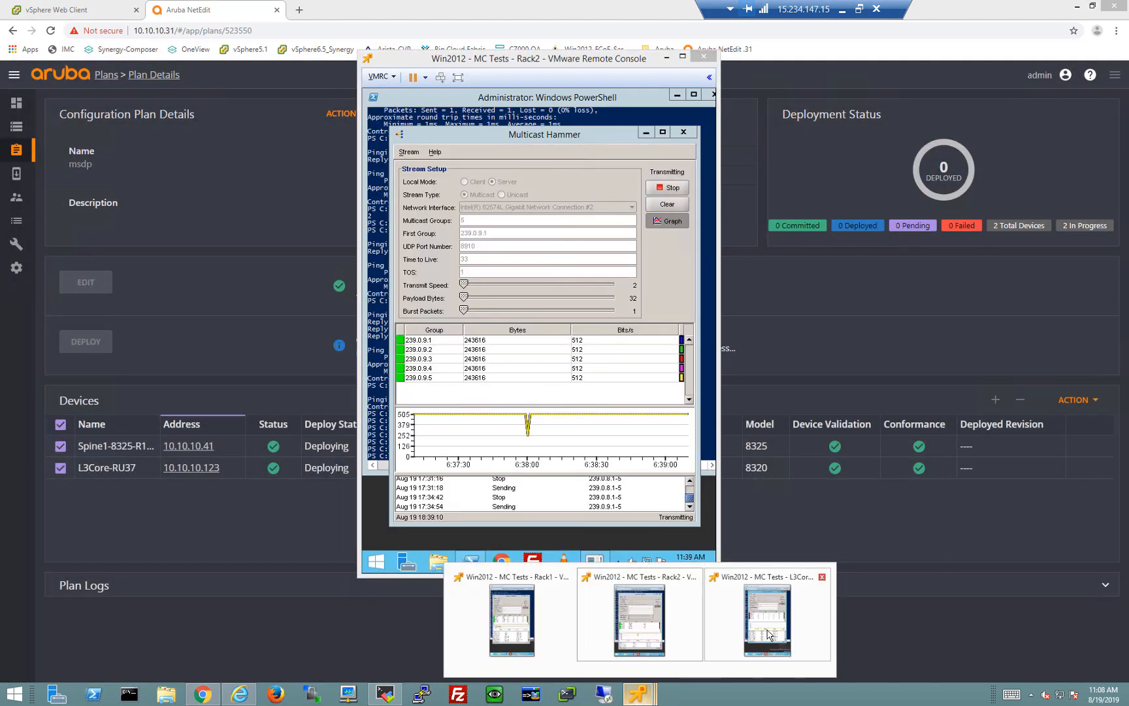
pyautogui.click(769, 628)
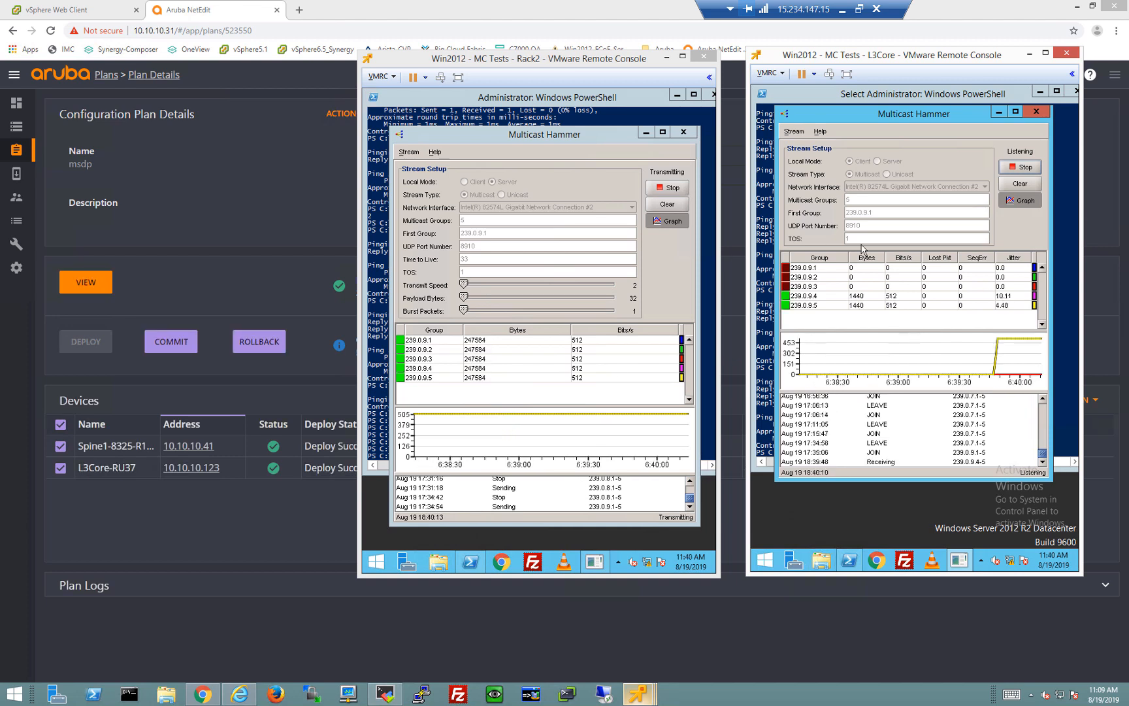
pyautogui.click(1011, 166)
pyautogui.click(1012, 166)
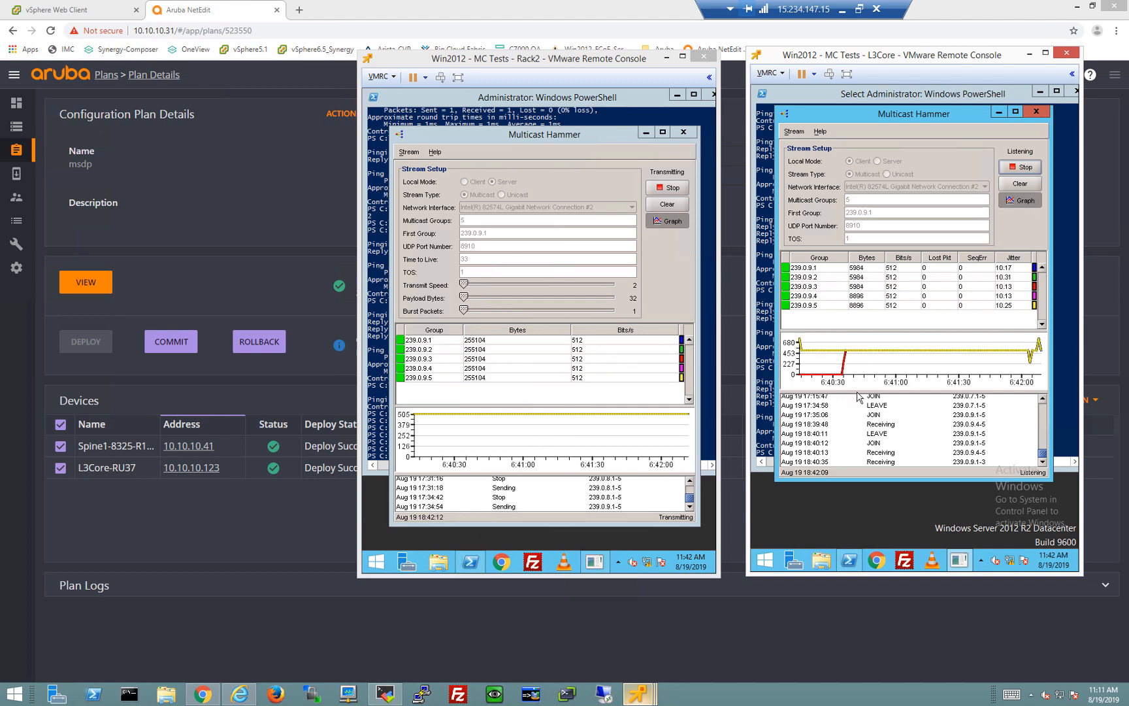
# Return to the msdp plan in Aruba NetEdit and commit the deployed changes on both devices
pyautogui.click(343, 612)
pyautogui.click(184, 352)
pyautogui.rightClick(184, 353)
pyautogui.click(597, 456)
pyautogui.click(598, 455)
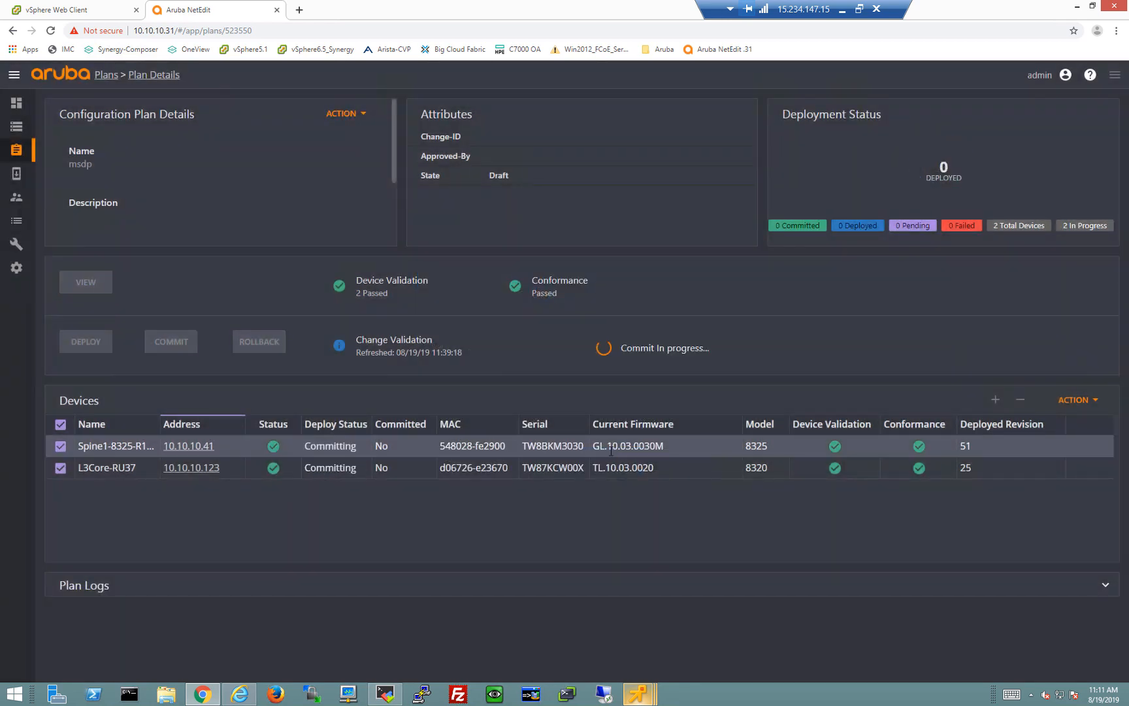